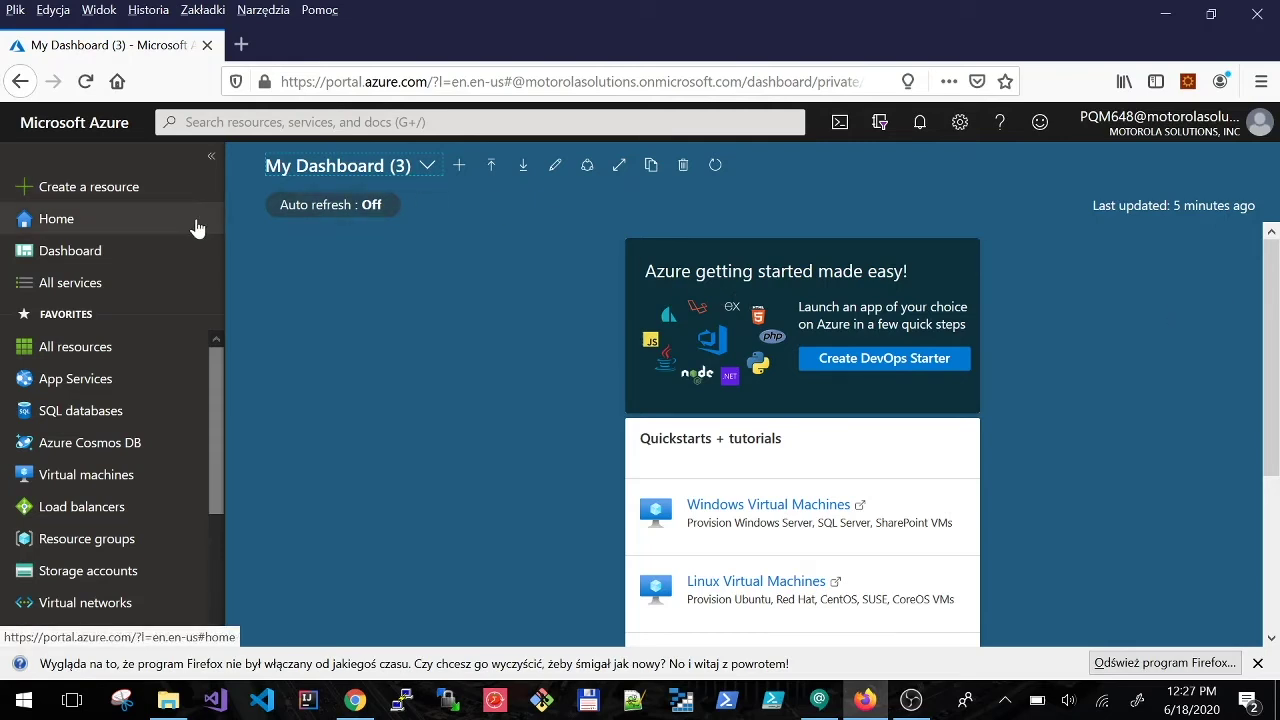
Step: Find Kubernetes Service in the marketplace by searching for "kubernetes" and start creating a cluster
left_click(128, 197)
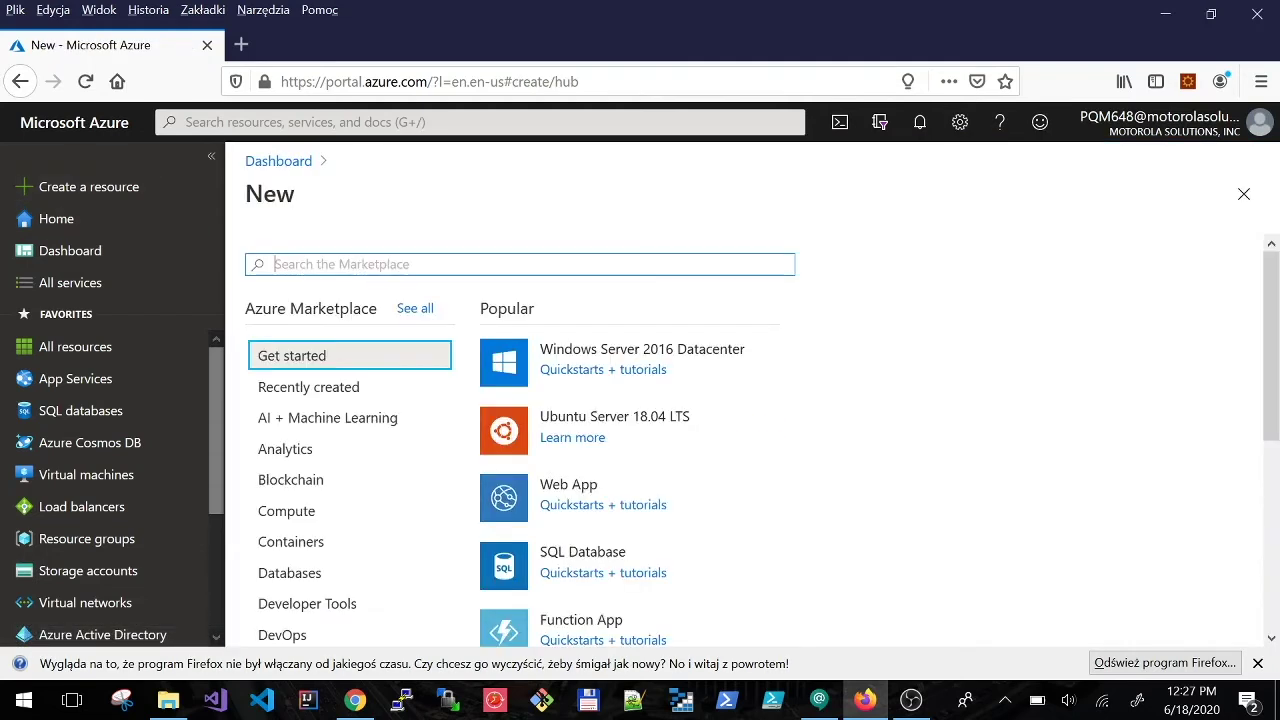
type("kubernetes")
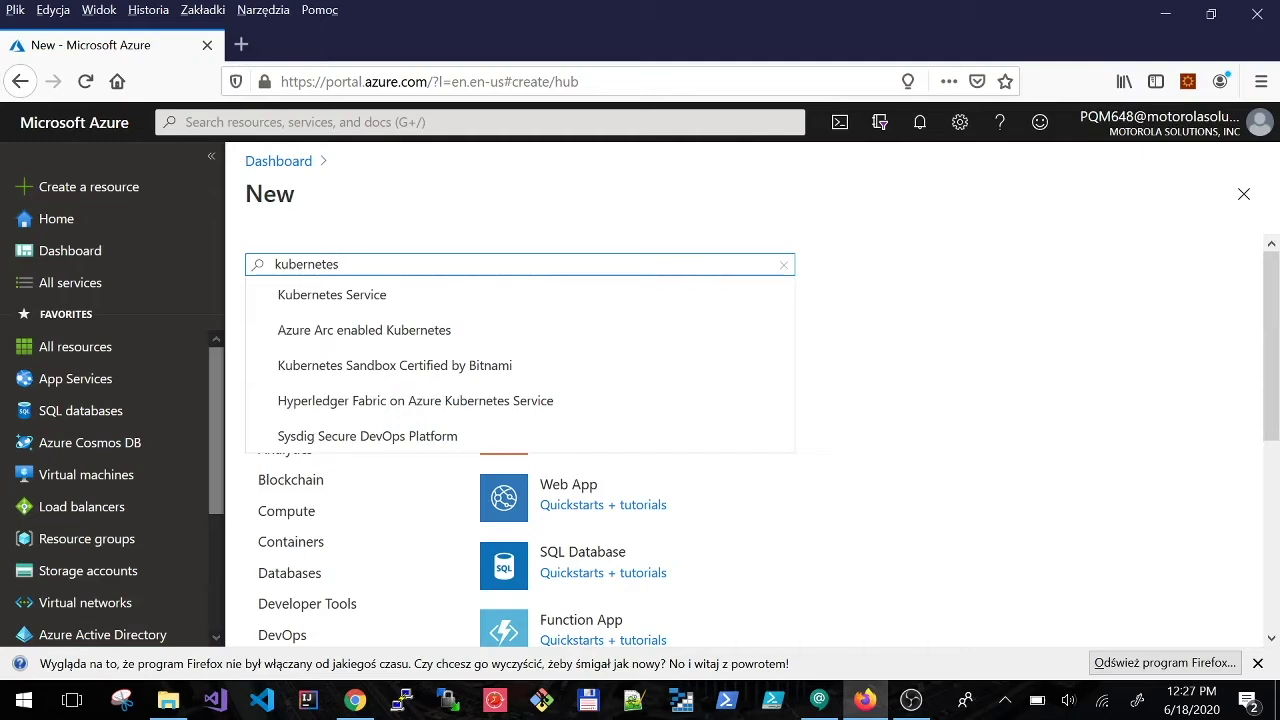
left_click(406, 302)
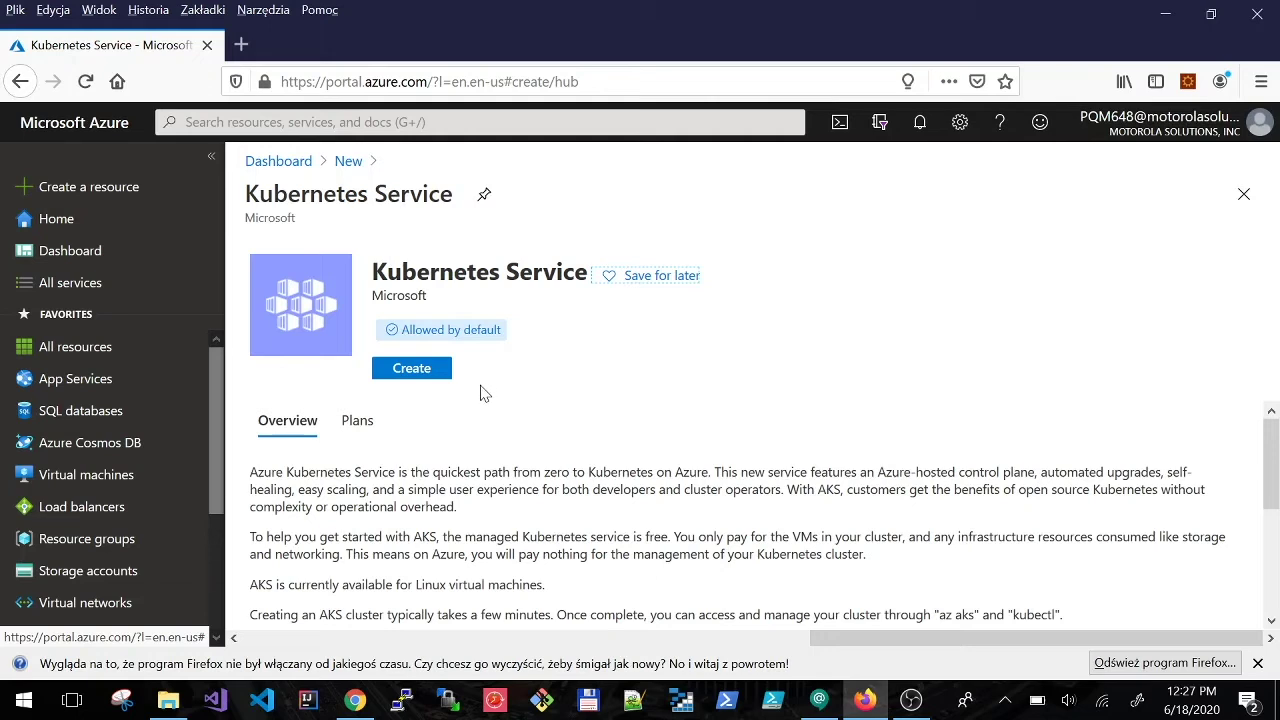
left_click(415, 374)
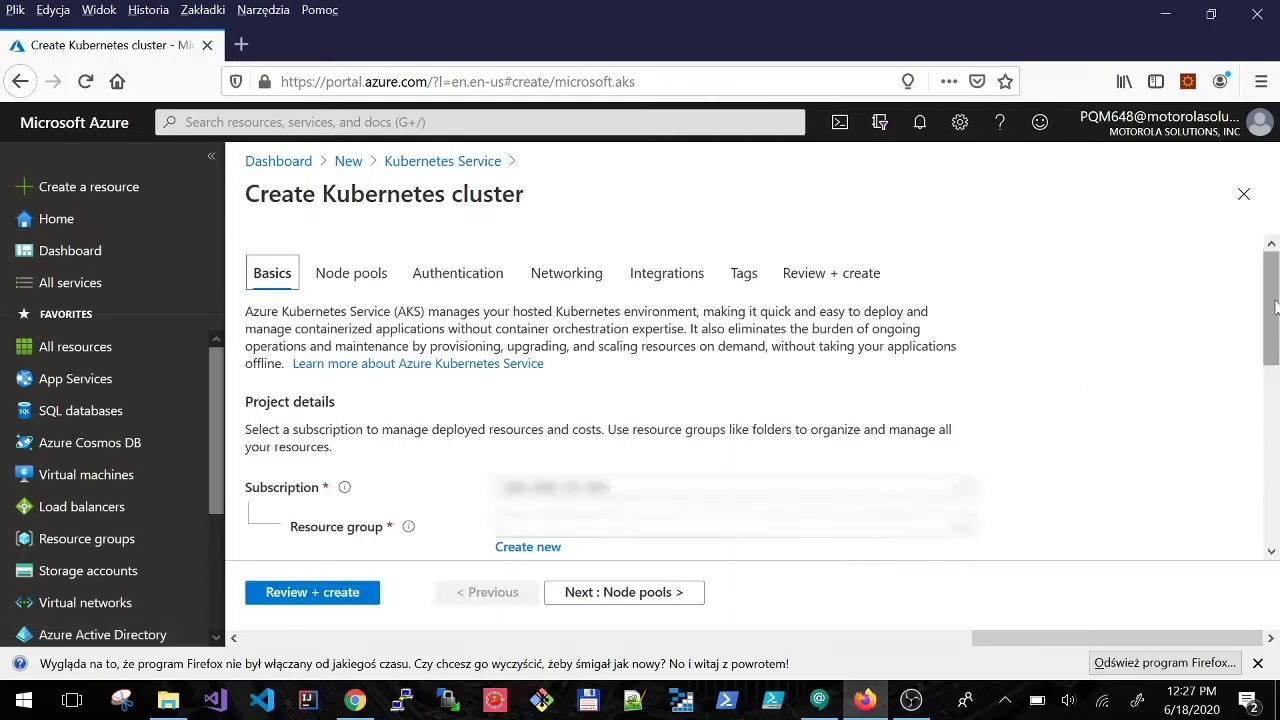
Step: Choose the resource group a-sat-devsecops-dev and name the Kubernetes cluster "demo"
scroll(968, 430, "down", 3)
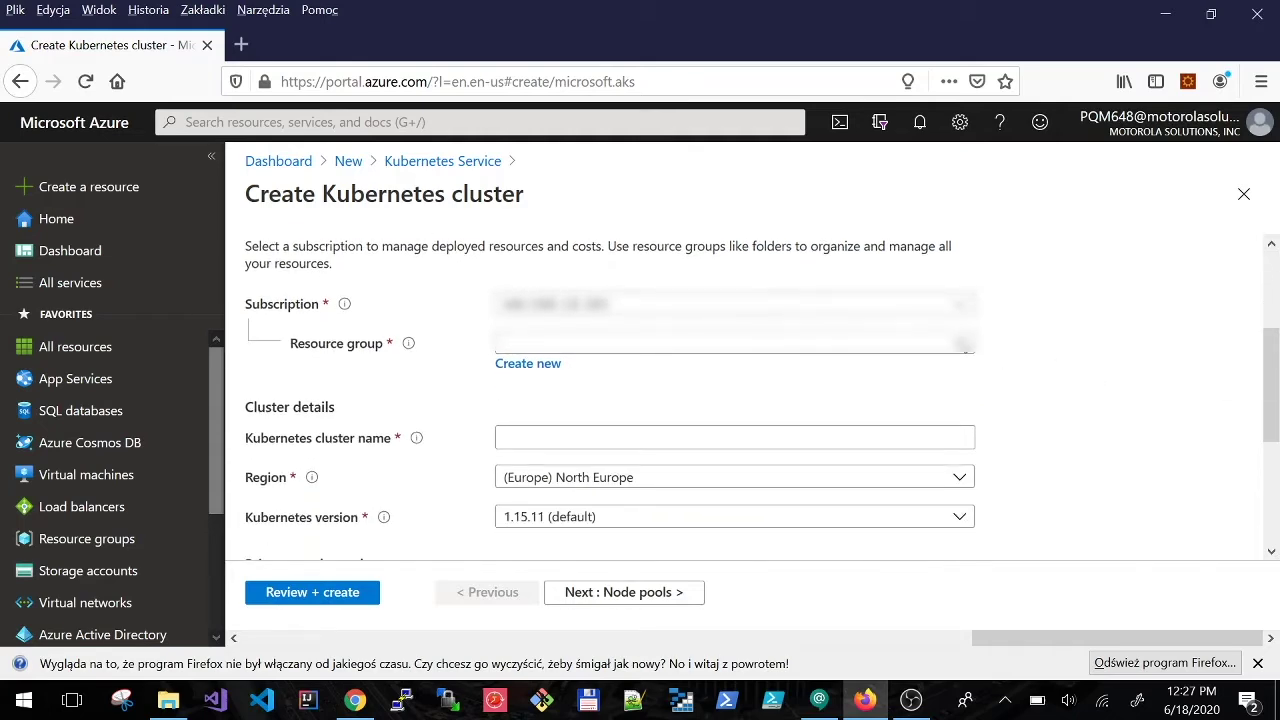
left_click(960, 350)
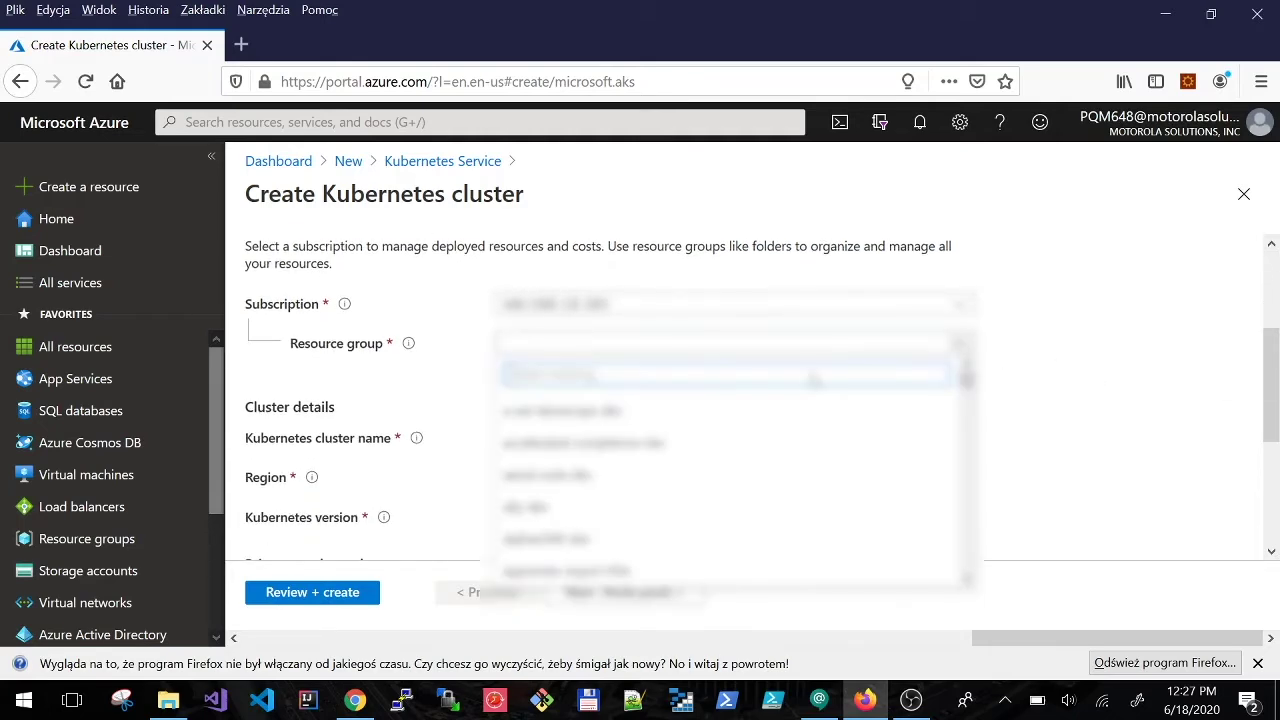
left_click(910, 408)
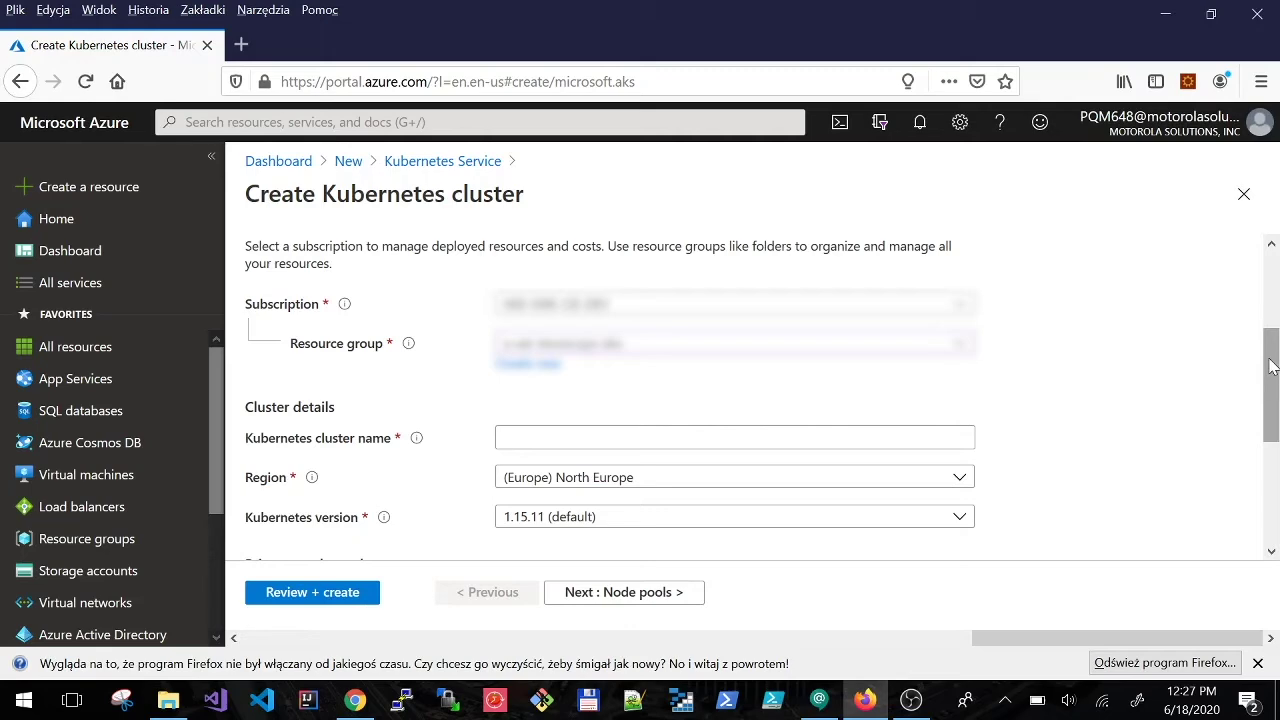
left_click_drag(1272, 366, 1274, 430)
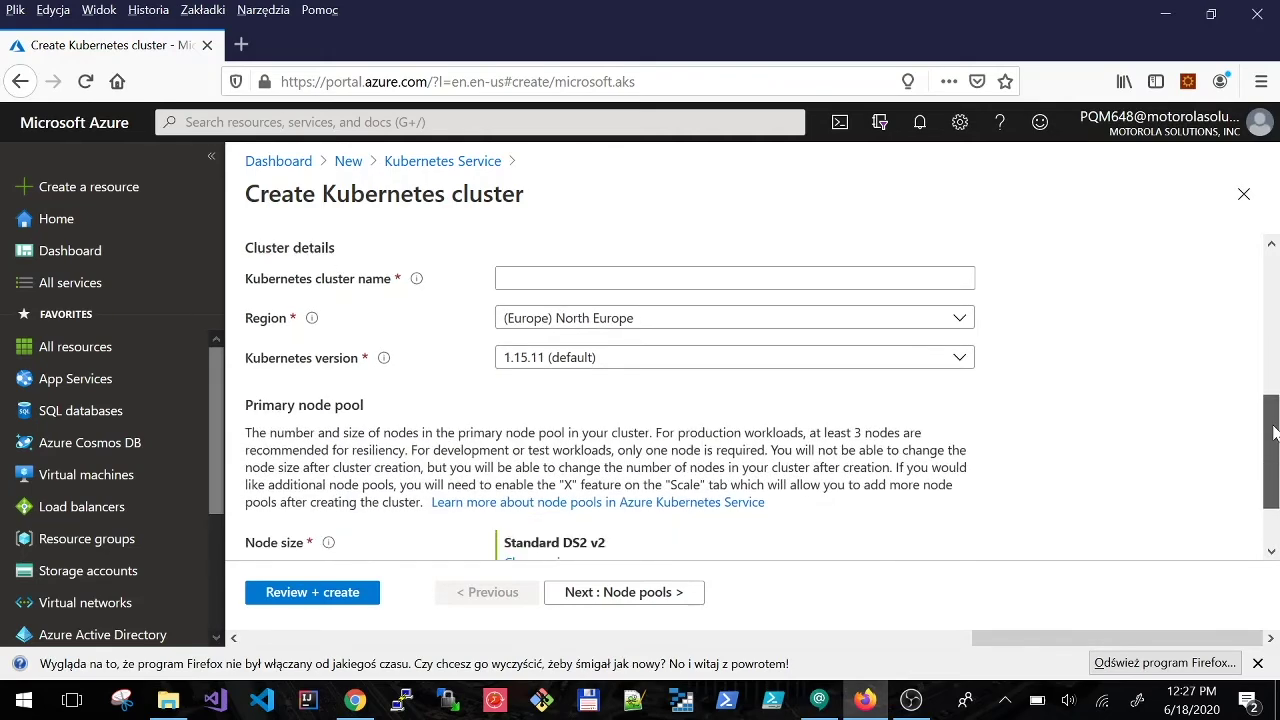
key("Tab")
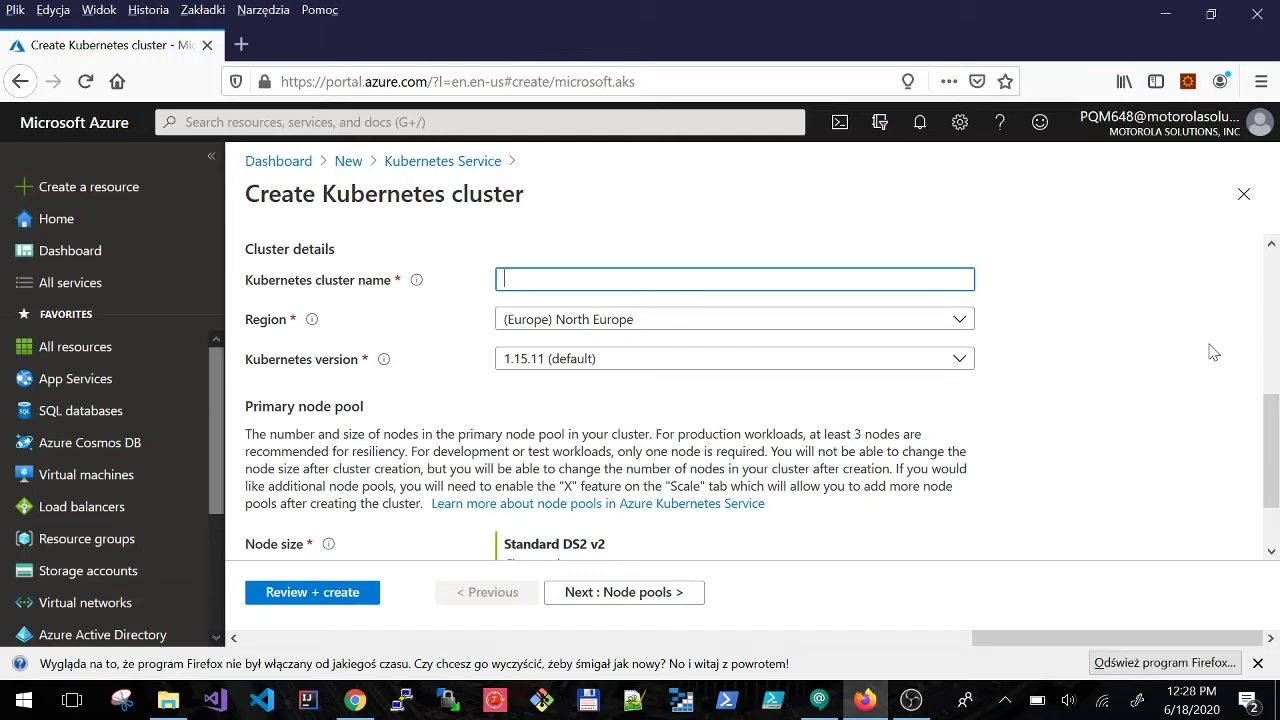
type("demo")
left_click(1137, 370)
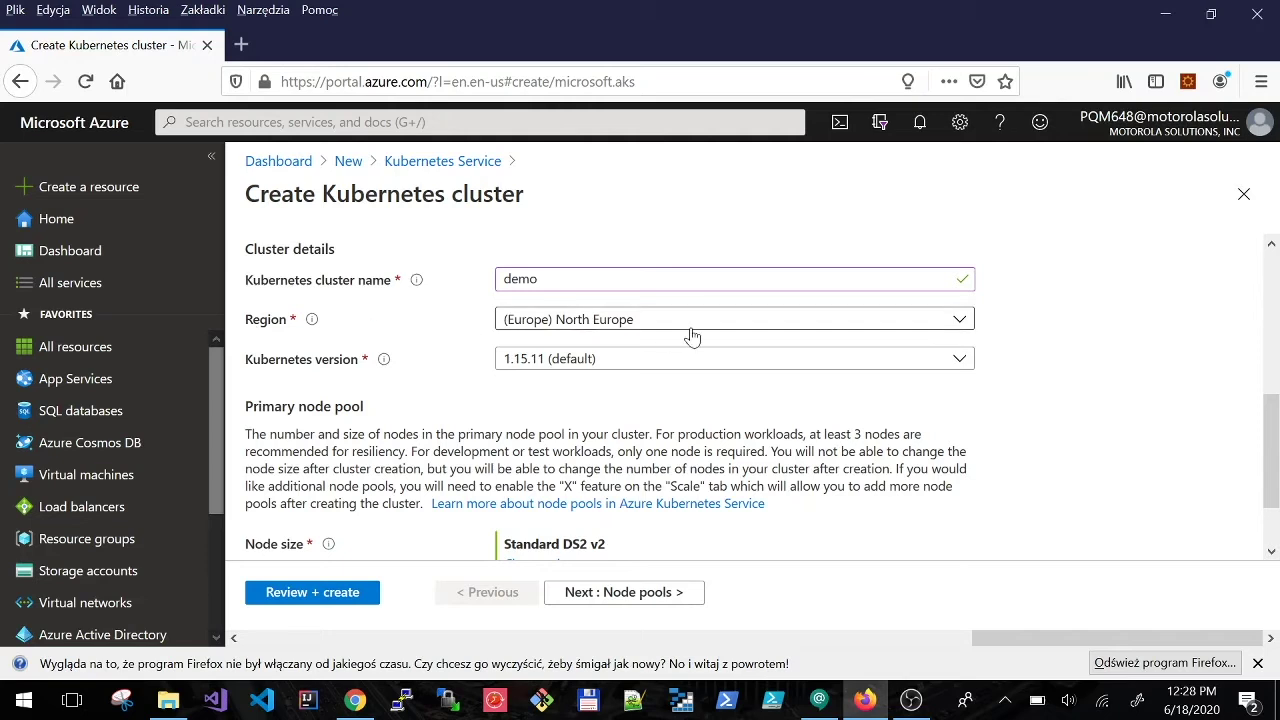
Step: Select (Europe) North Europe as the cluster's region and 1.15.11 (default) as its Kubernetes version
left_click(959, 326)
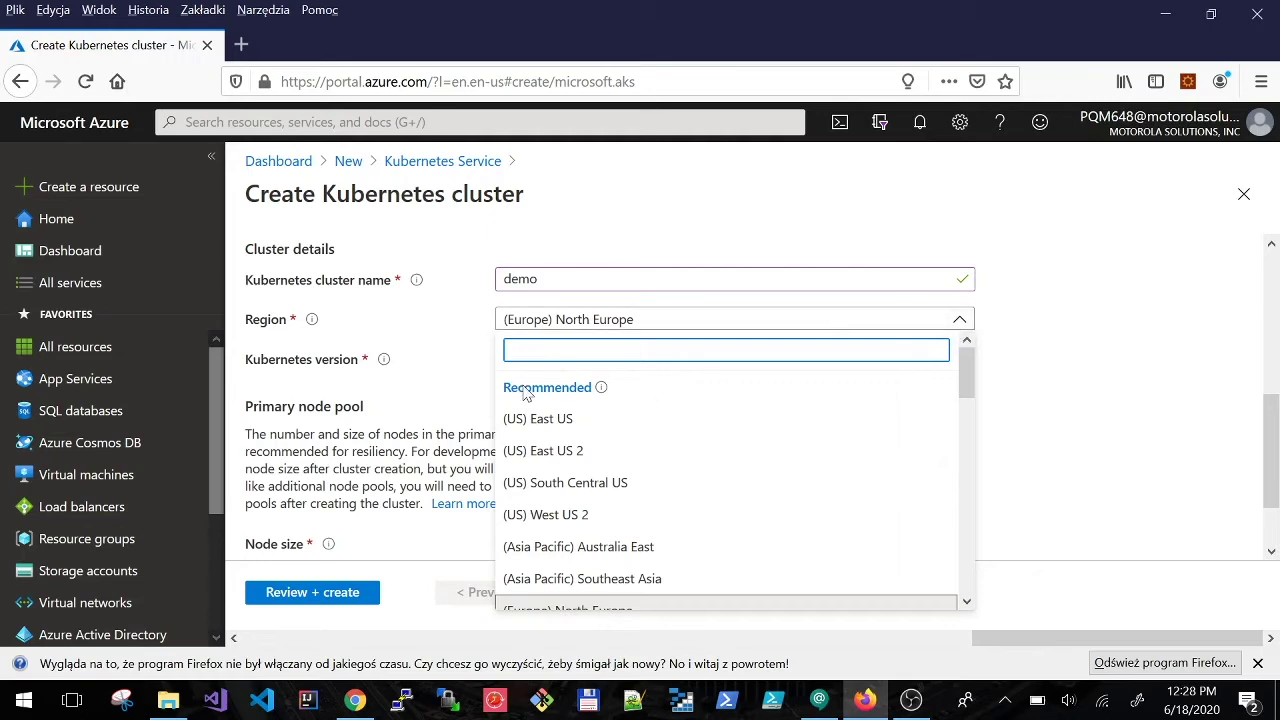
mouse_move(966, 365)
left_mouse_down()
mouse_move(963, 545)
mouse_move(960, 365)
mouse_move(958, 383)
left_mouse_up()
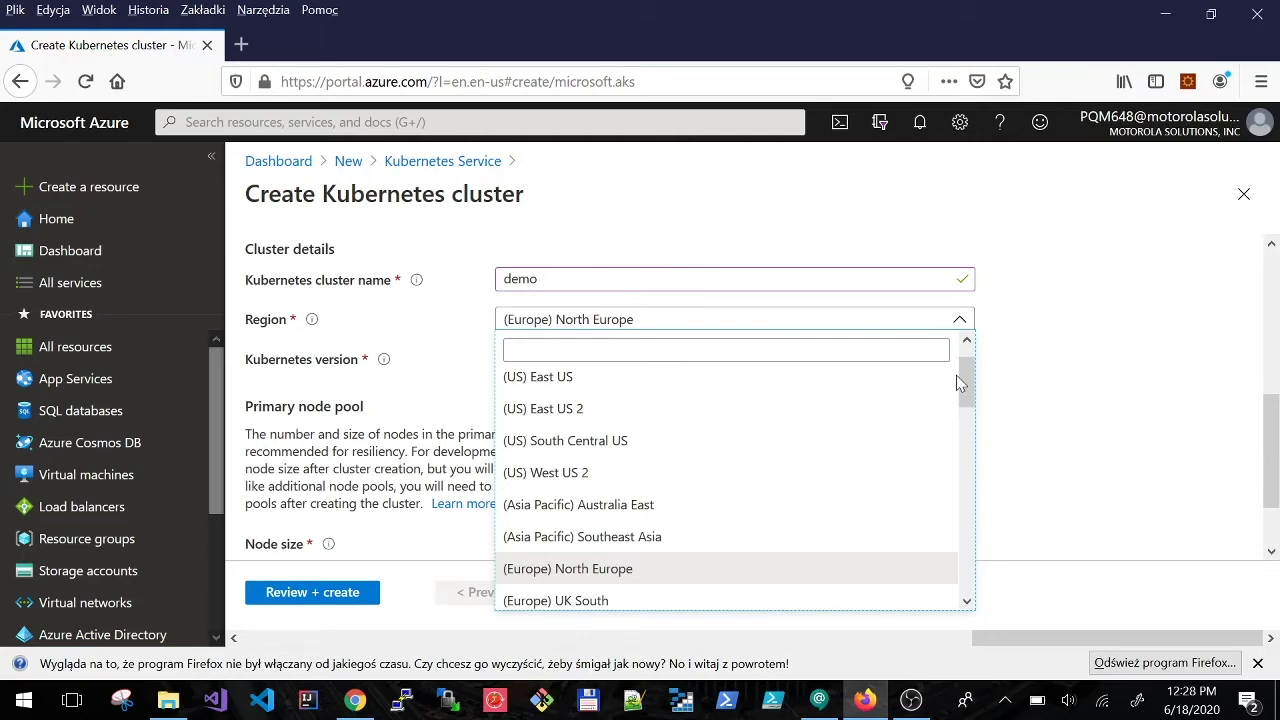
mouse_move(967, 380)
left_mouse_down()
mouse_move(968, 365)
mouse_move(969, 395)
left_mouse_up()
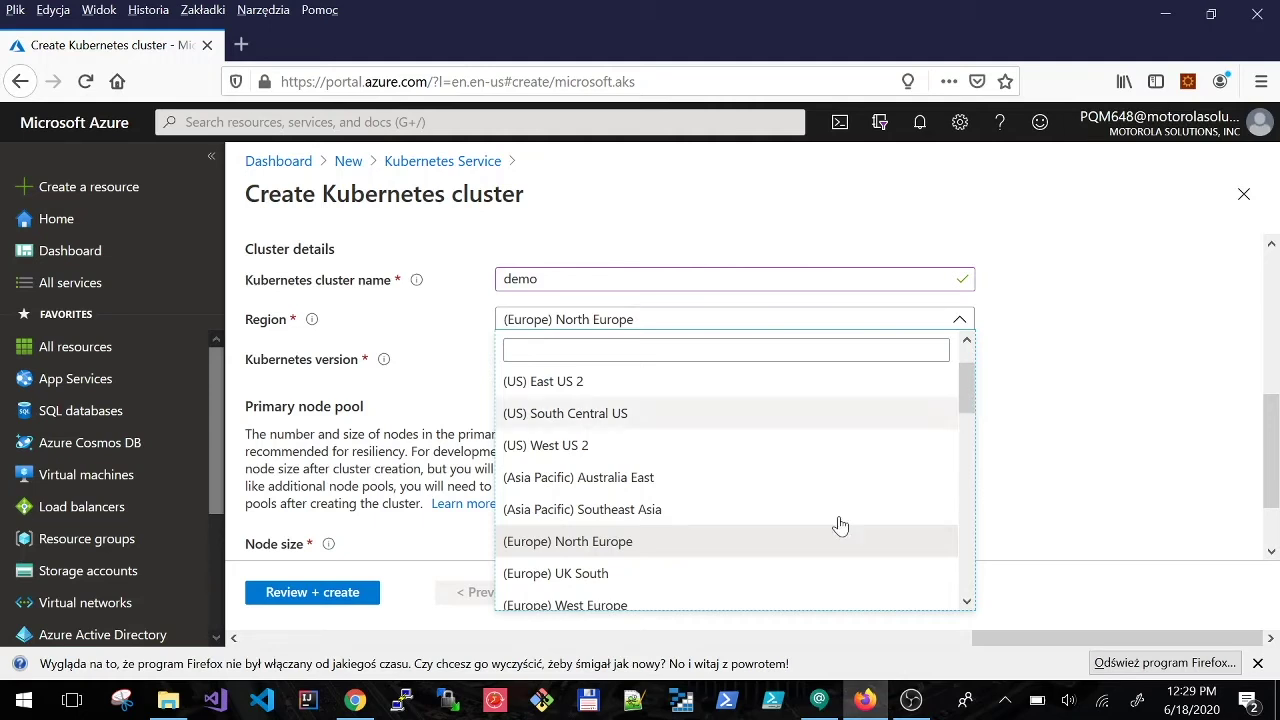
left_click(649, 542)
left_click_drag(1274, 413, 1272, 435)
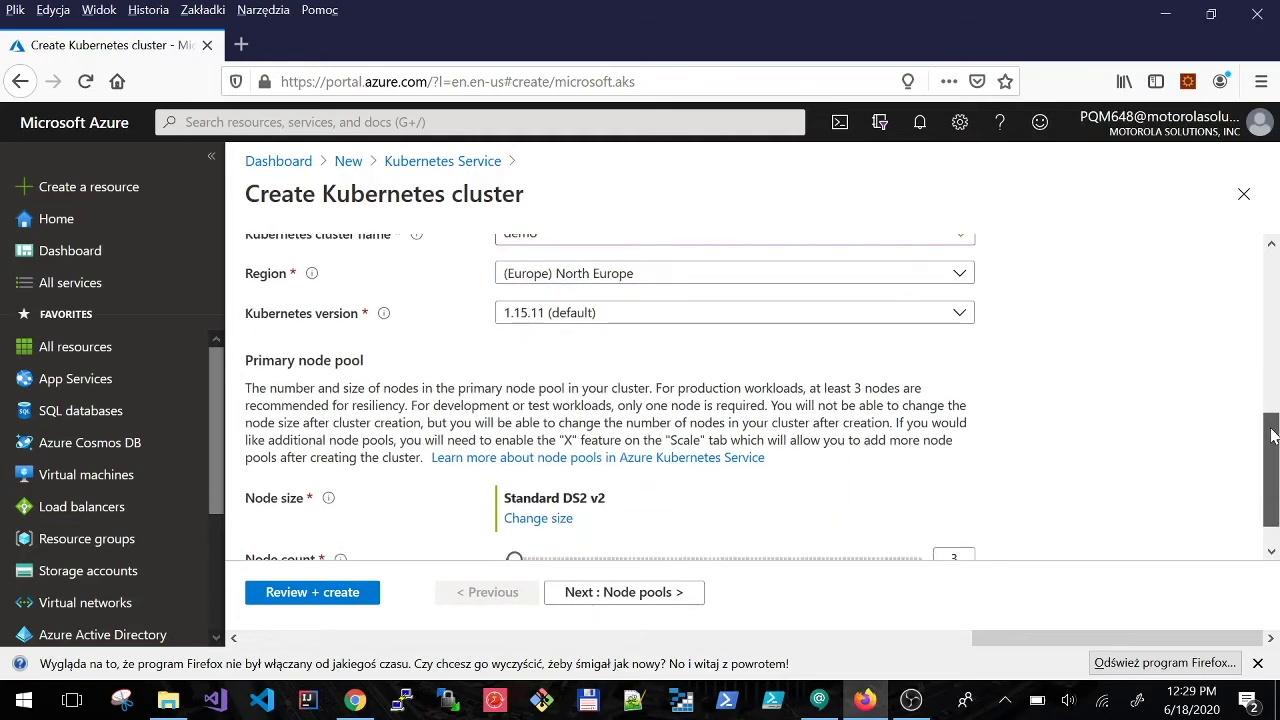
left_click(965, 318)
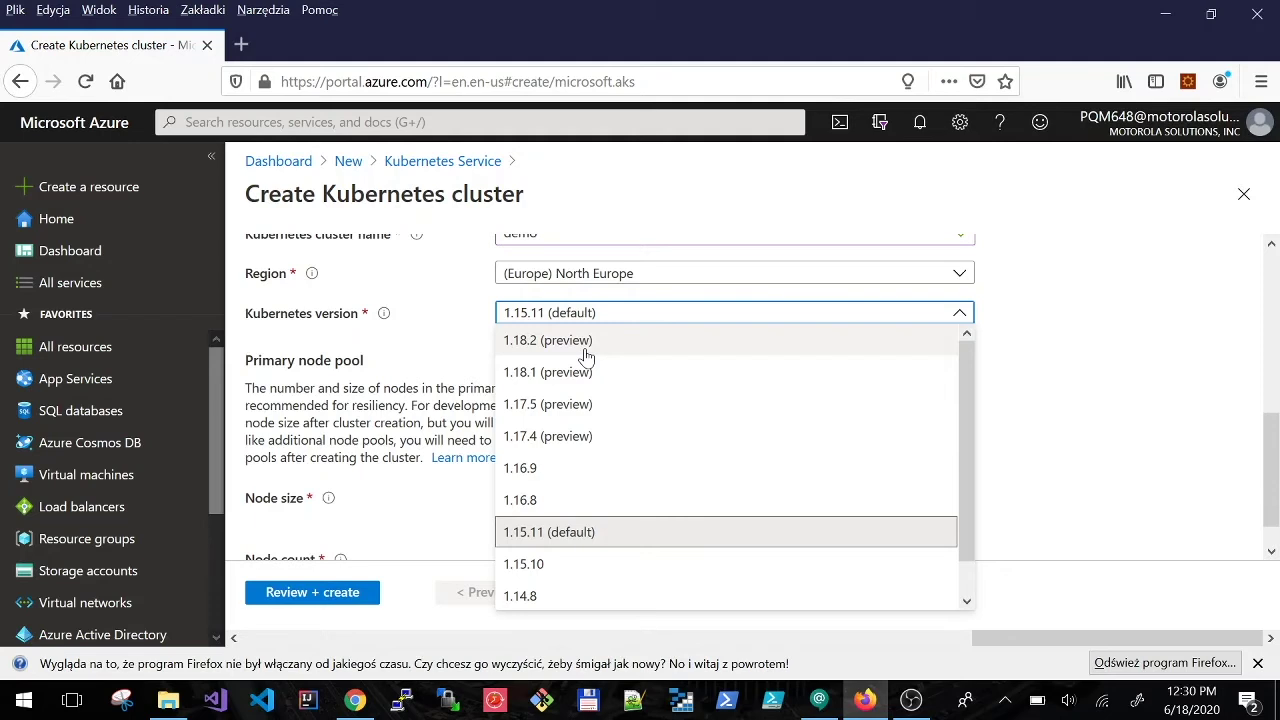
left_click(578, 533)
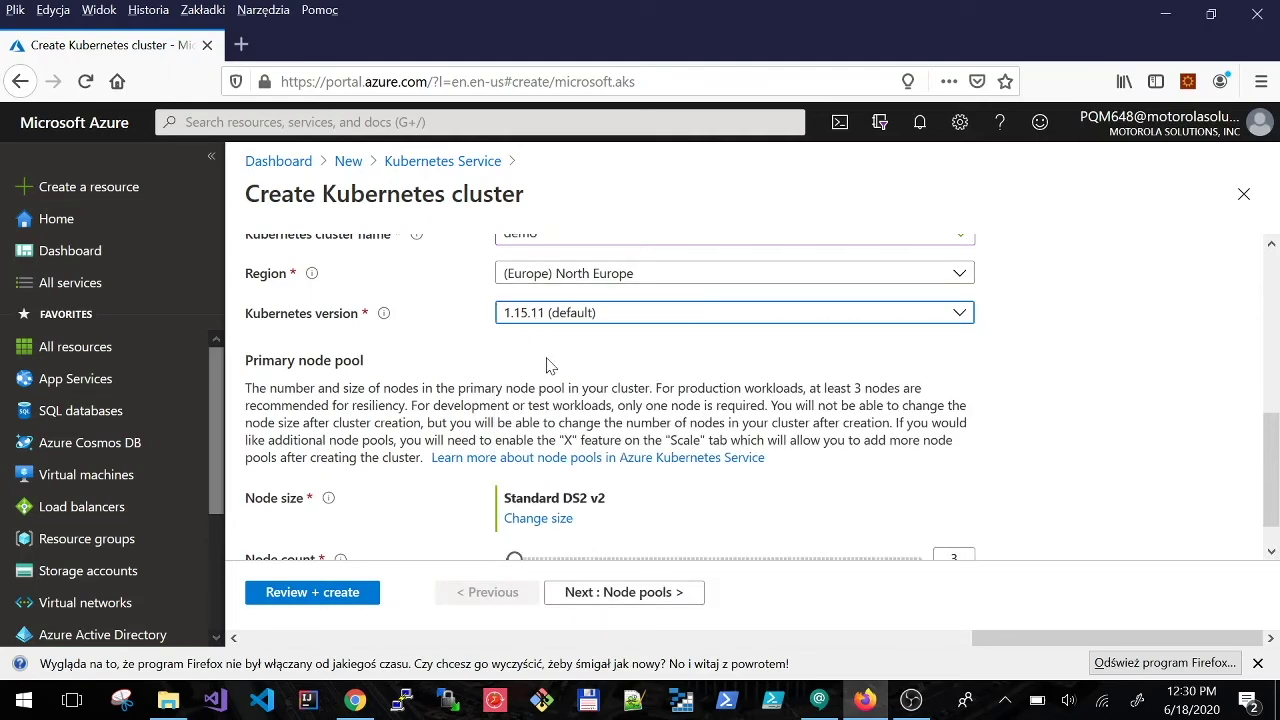
Step: Compare the available VM sizes and their monthly costs, and set the primary node pool's node size to DS1_v2
left_click_drag(1272, 467, 1272, 483)
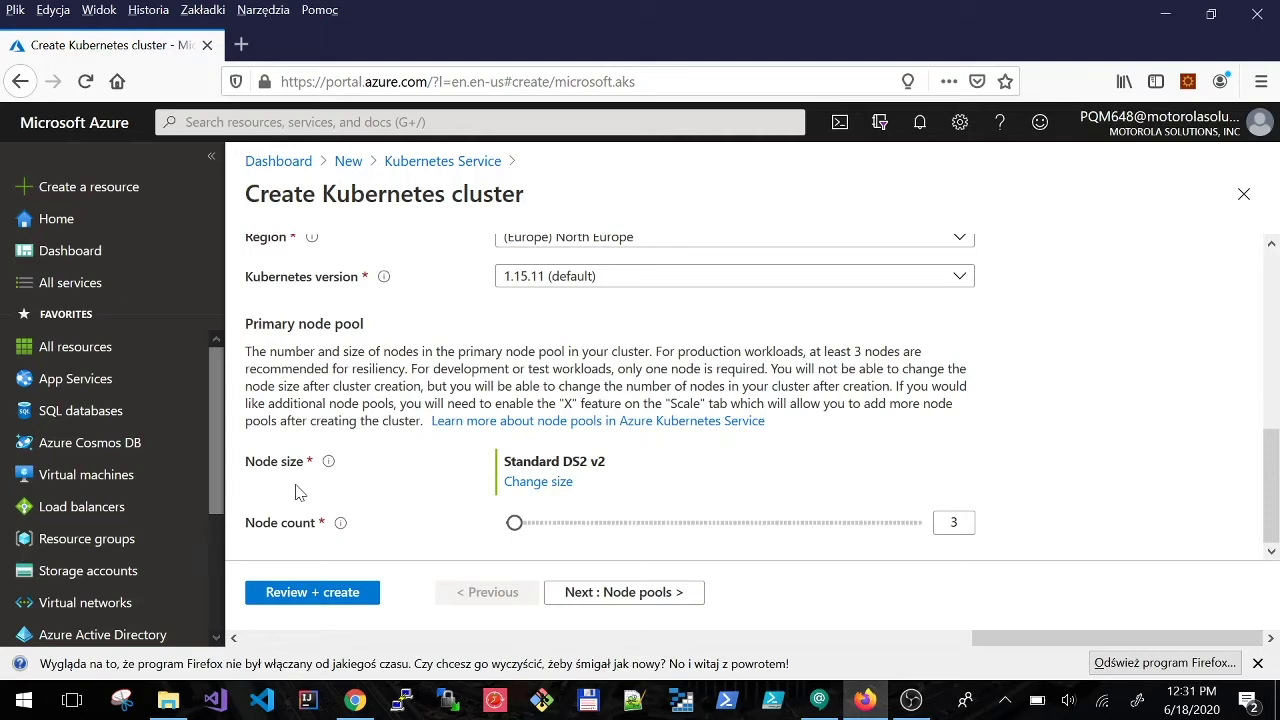
left_click(540, 482)
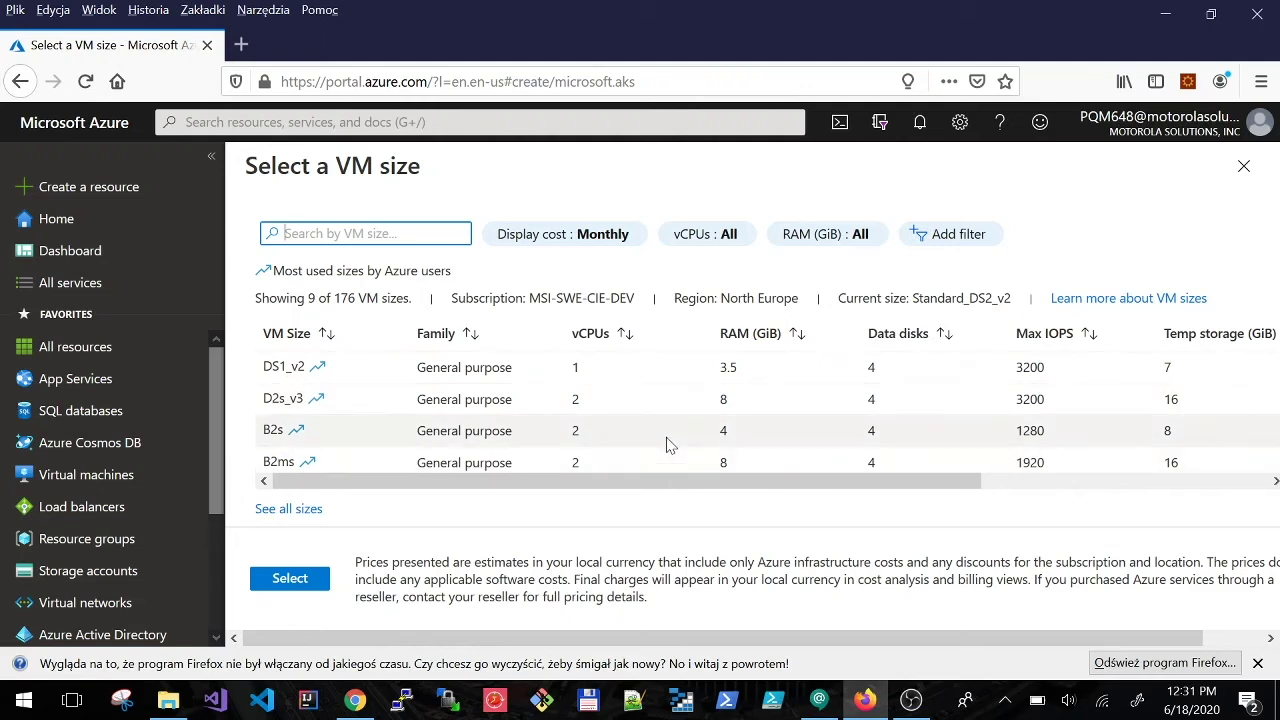
scroll(708, 428, "down", 1)
scroll(708, 428, "down", 1)
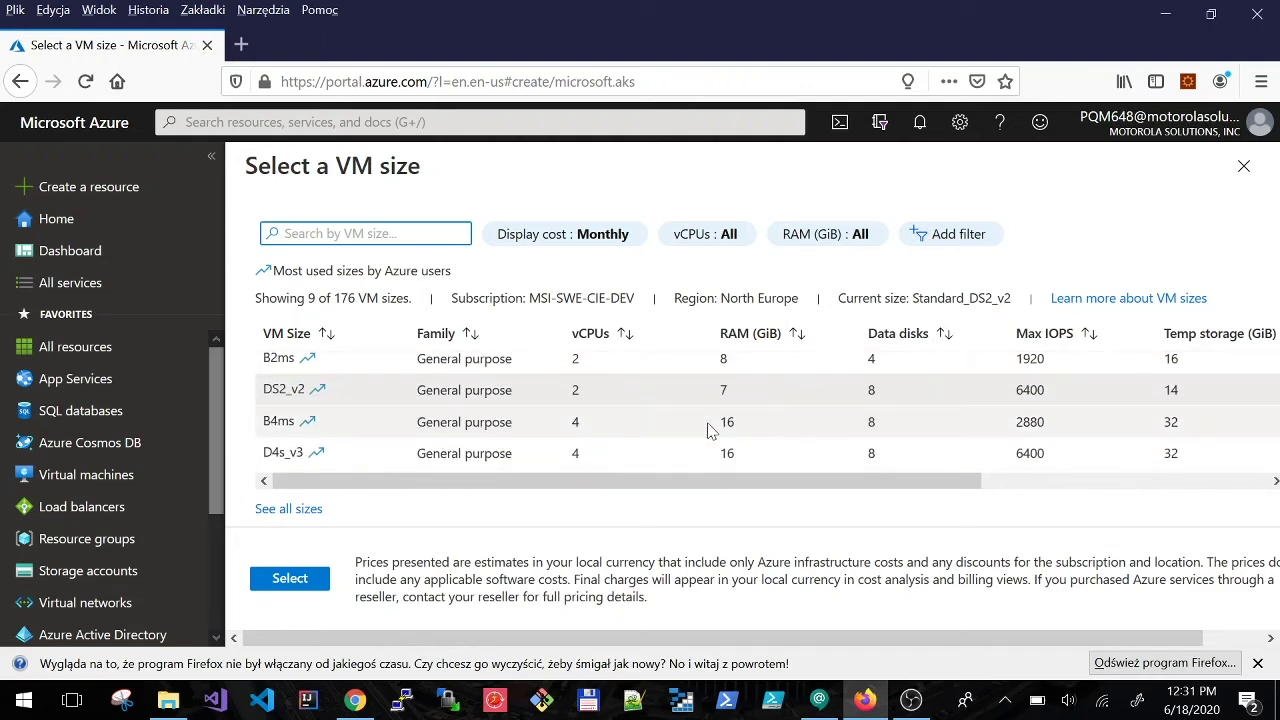
scroll(710, 427, "down", 1)
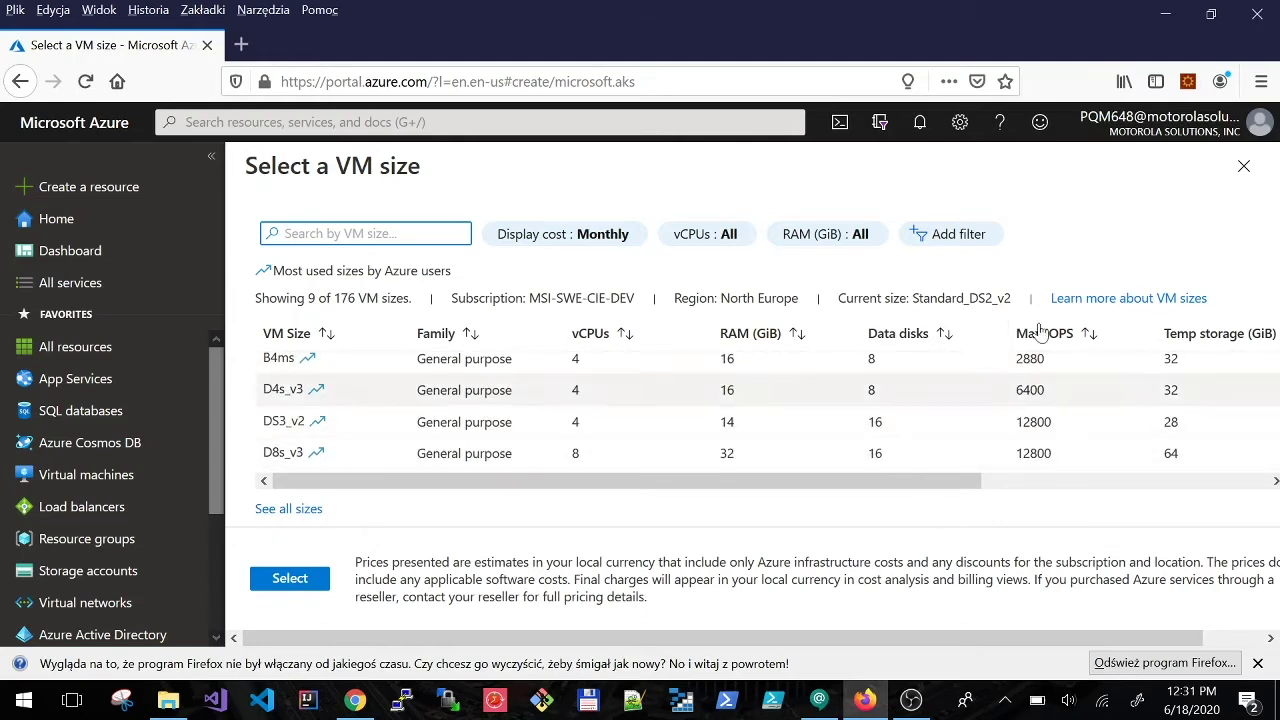
scroll(790, 443, "up", 2)
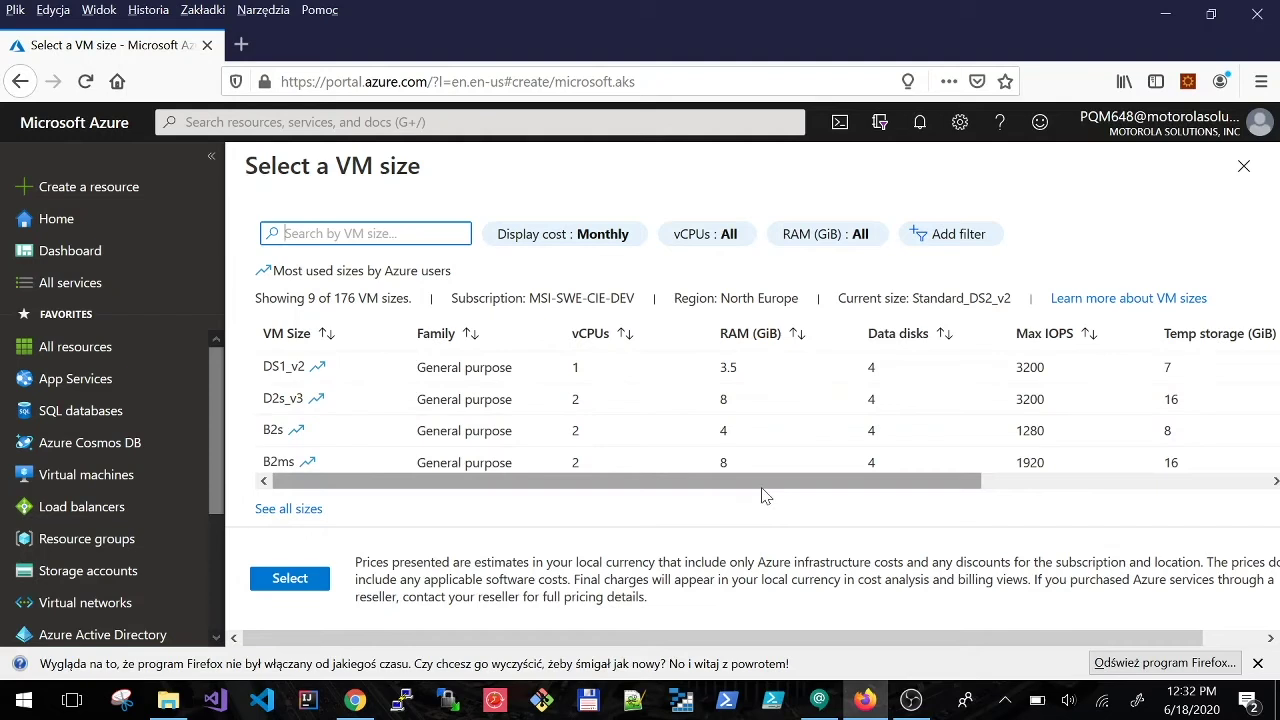
left_click_drag(763, 496, 1131, 498)
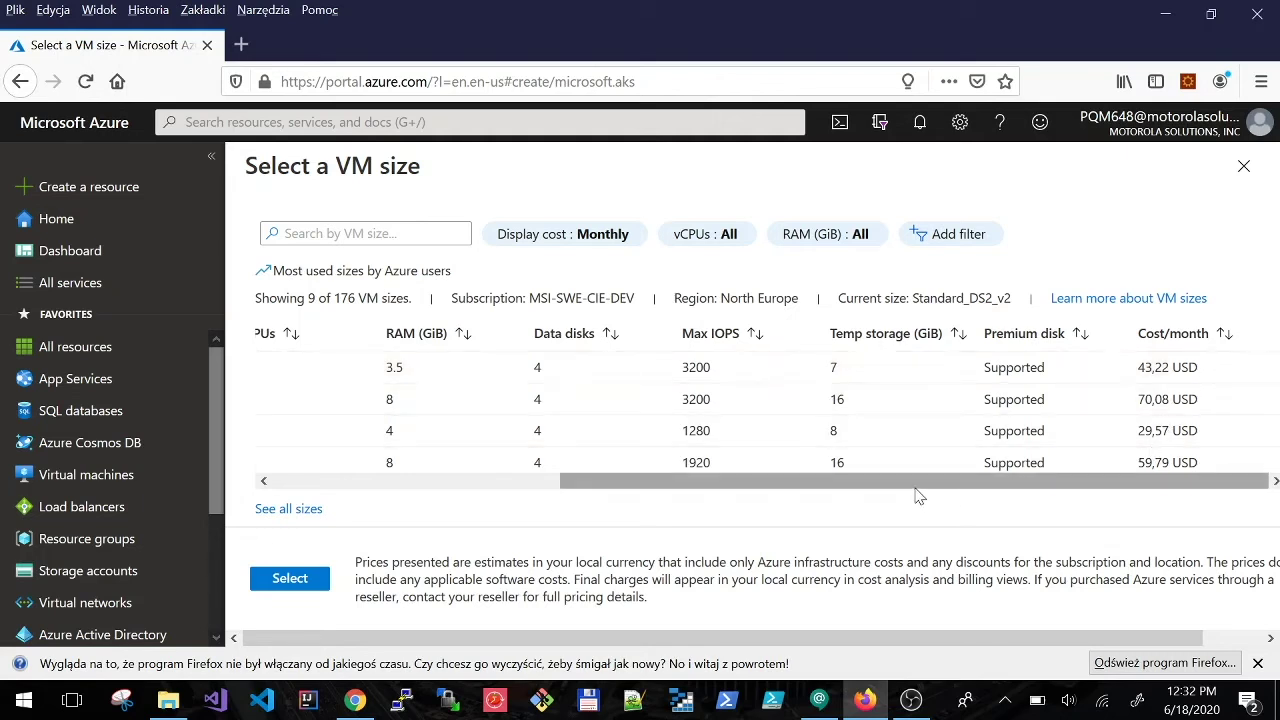
left_click_drag(744, 481, 450, 481)
left_click(268, 365)
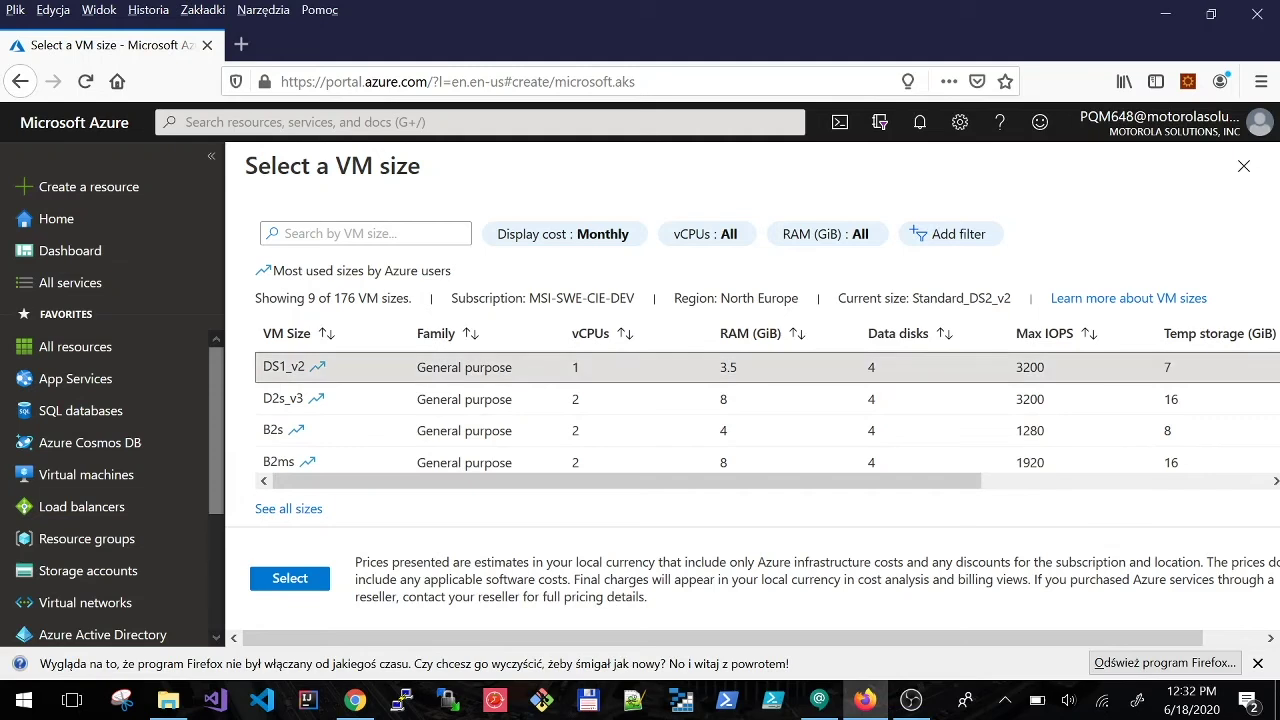
left_click(290, 575)
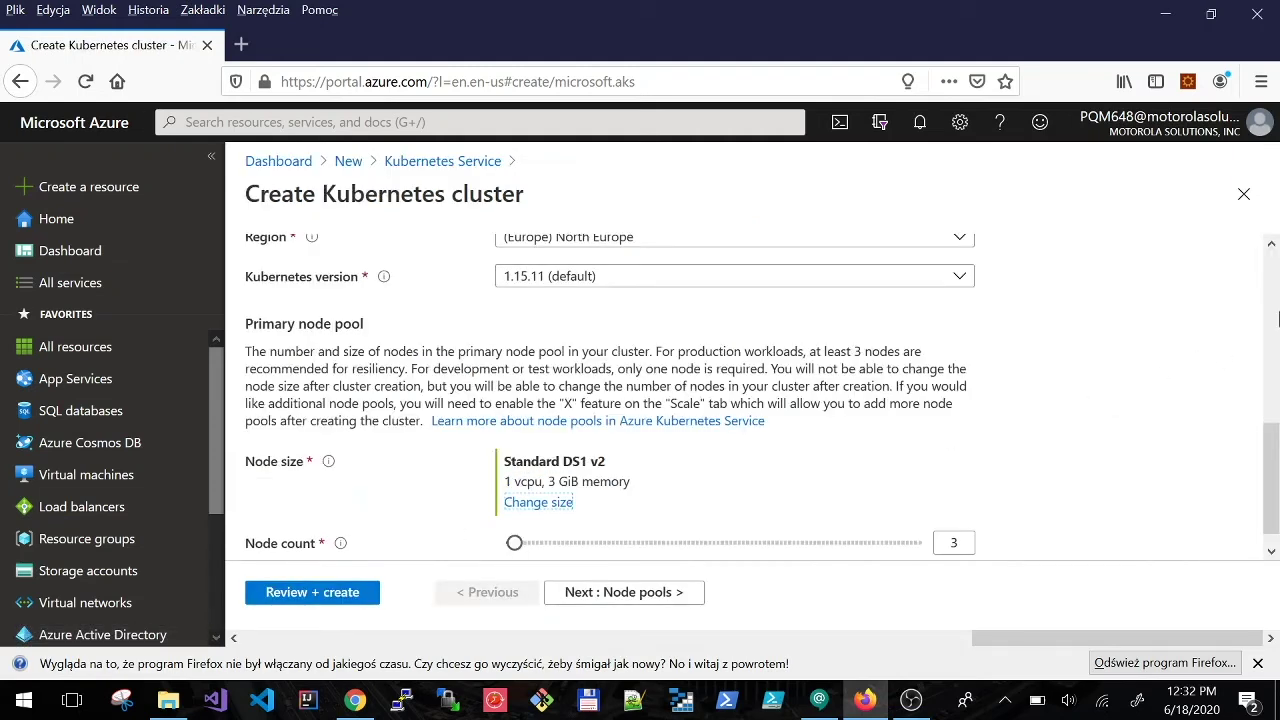
Step: Try a node count of 1 for the primary node pool and set it back to 3
scroll(1276, 452, "down", 1)
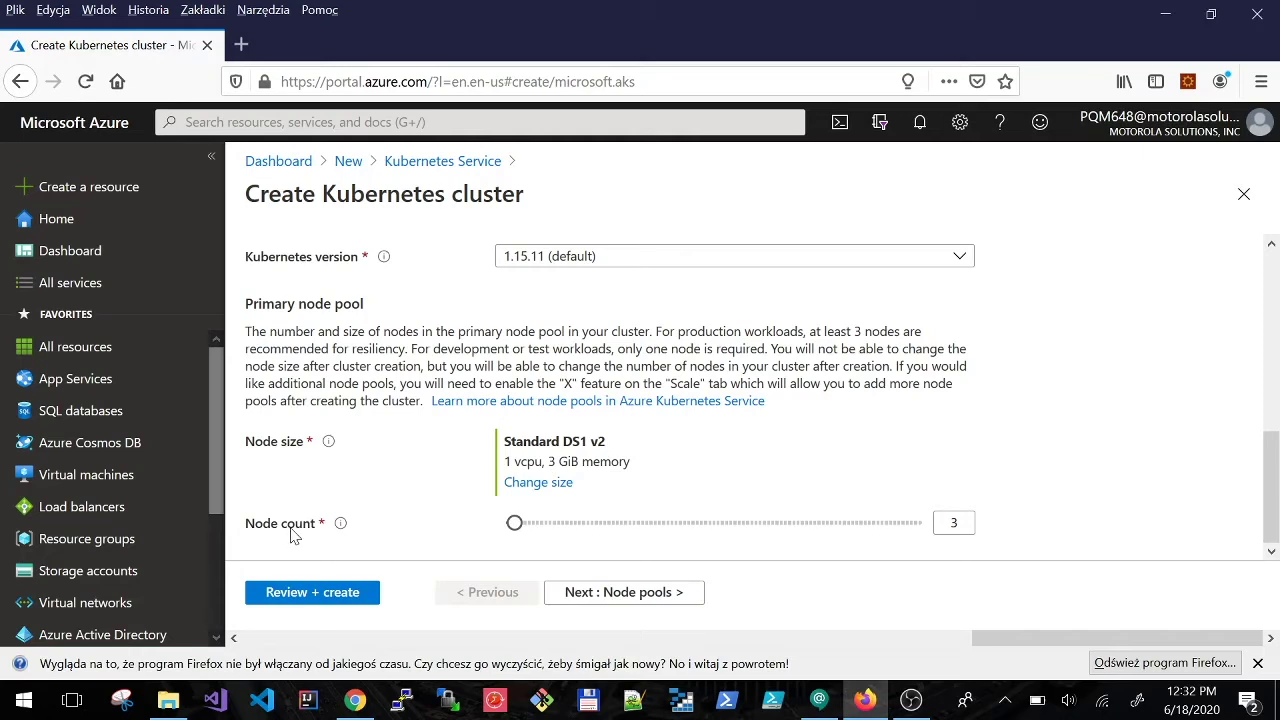
double_click(952, 523)
type("1")
left_click(1143, 509)
key("Tab")
type("3")
left_click(1000, 523)
left_click_drag(304, 441, 250, 447)
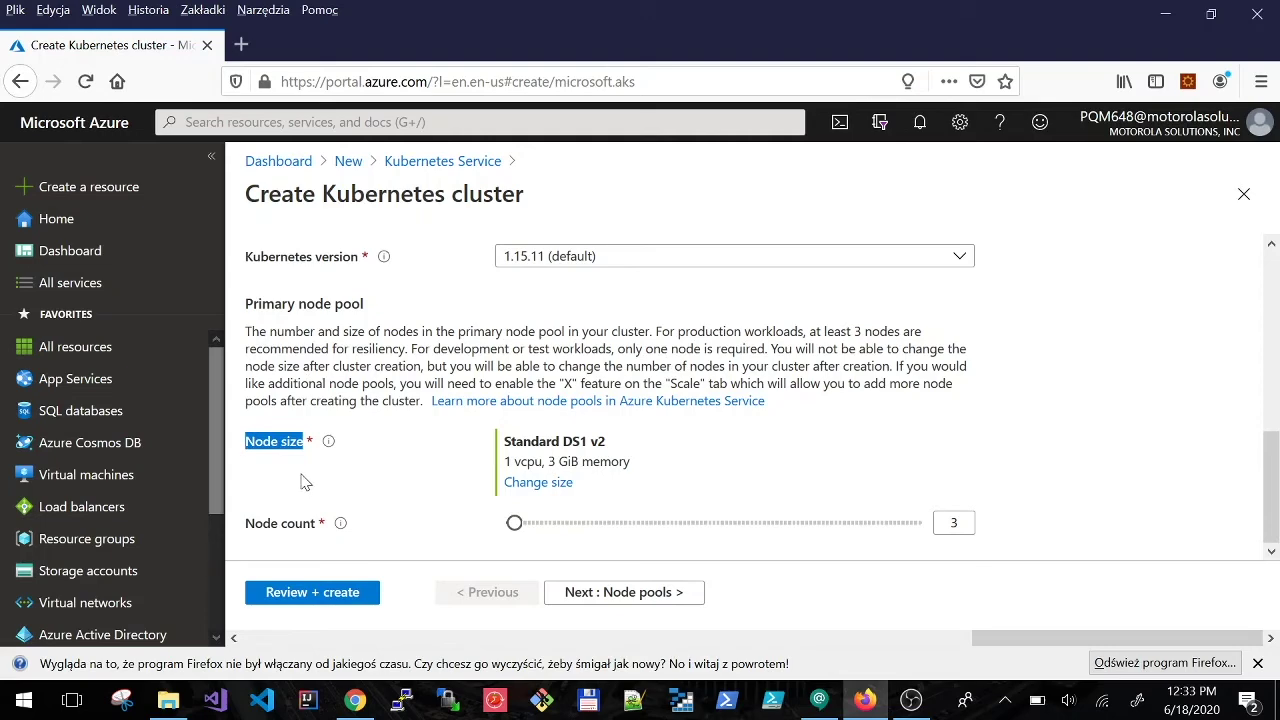
left_click_drag(317, 531, 262, 530)
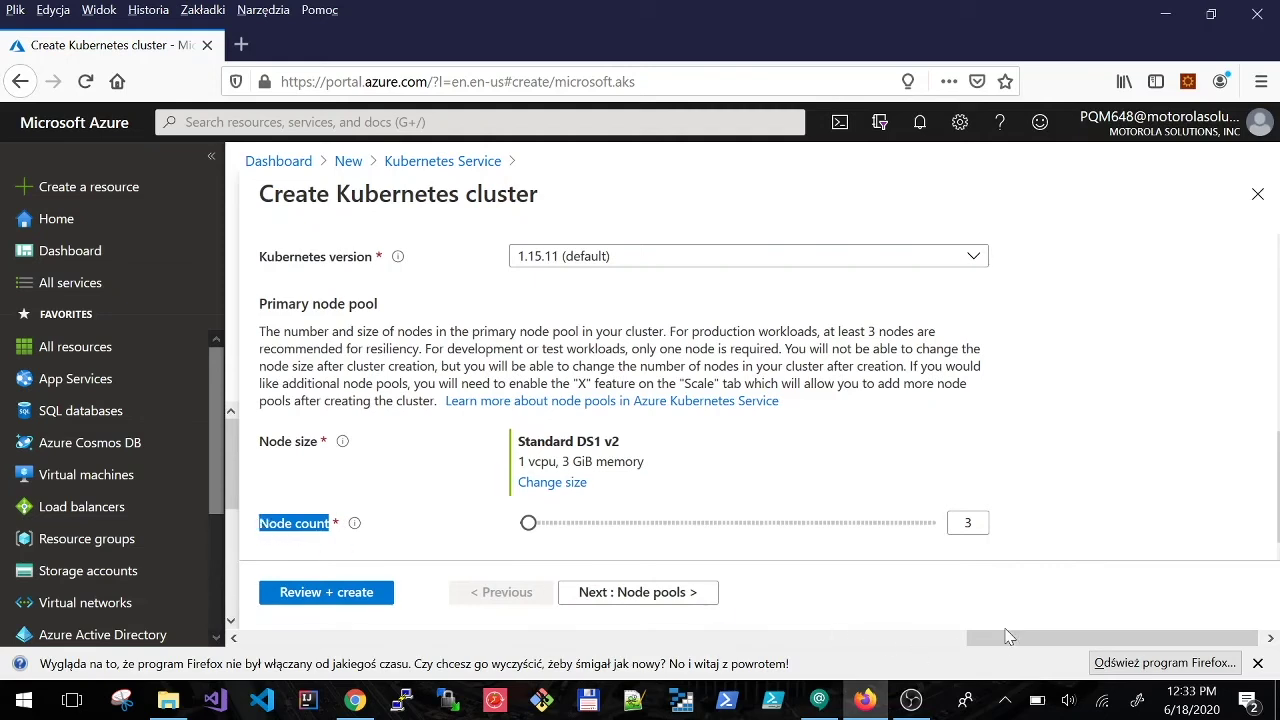
left_click_drag(1028, 640, 1034, 642)
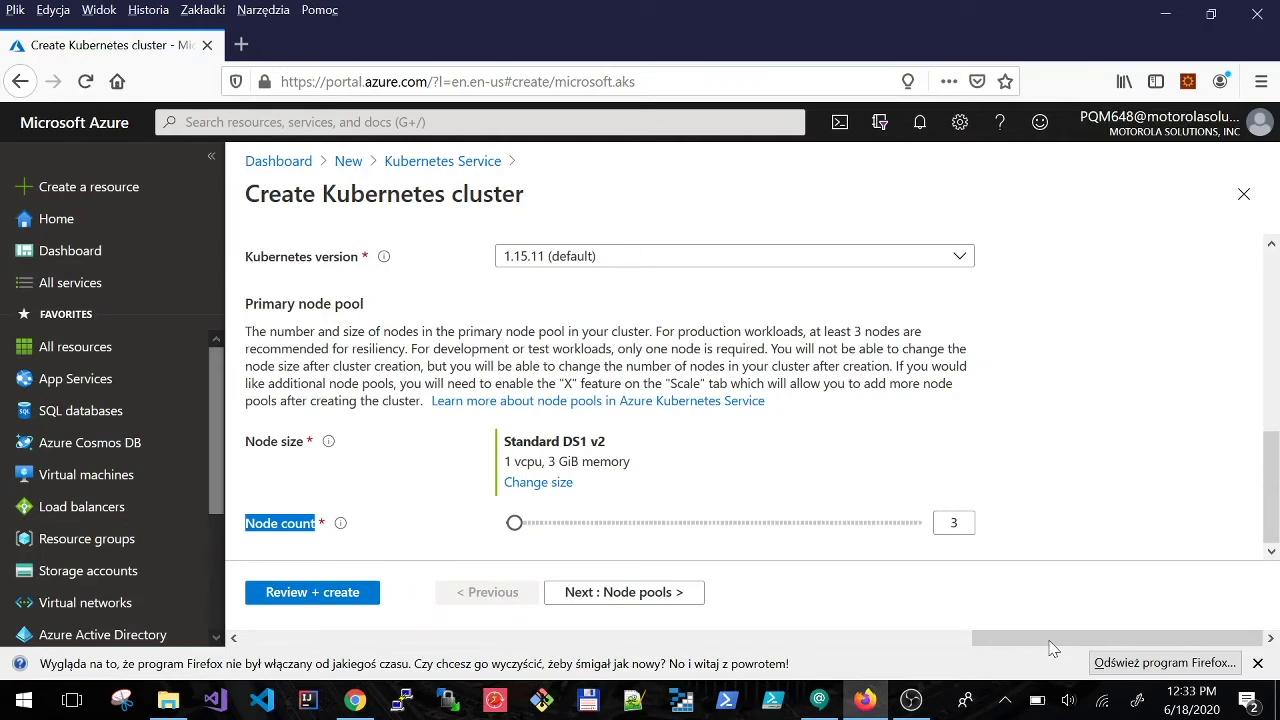
Step: Review the primary agent pool's entry in the node pool settings against the basic settings, and return to the basic settings
left_click(650, 592)
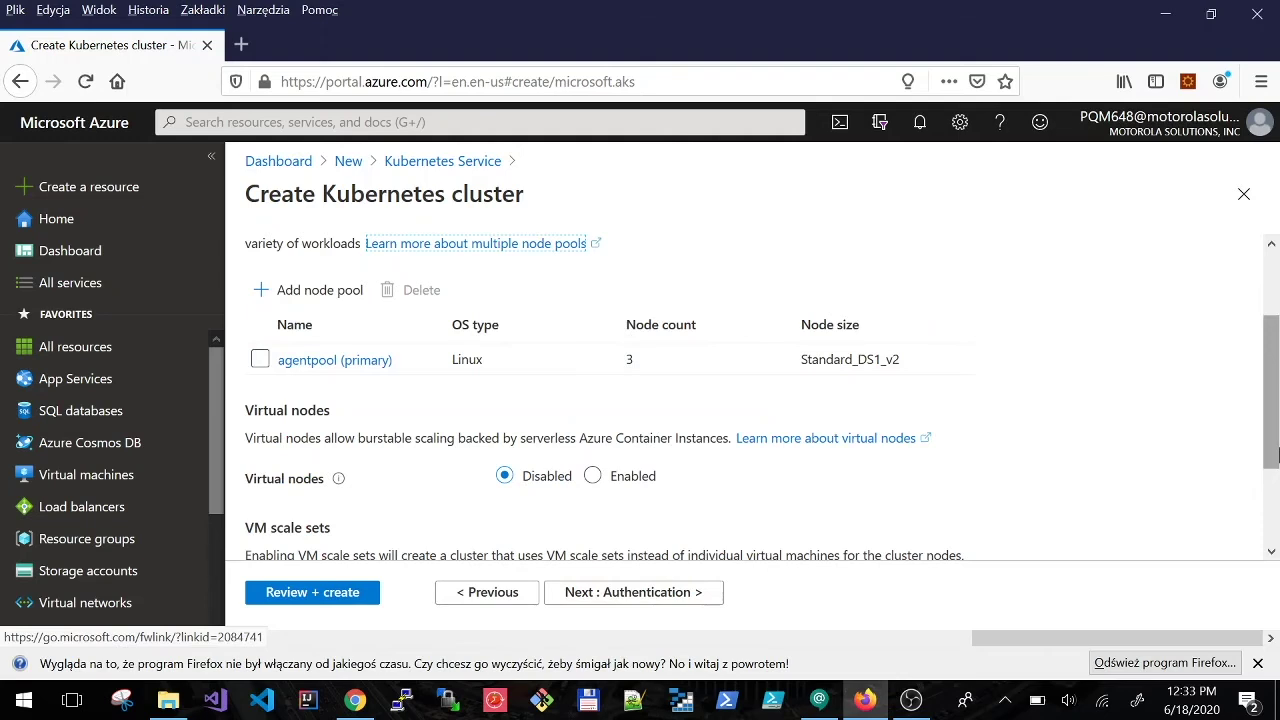
mouse_move(1277, 432)
left_mouse_down()
mouse_move(1277, 368)
mouse_move(1277, 410)
left_mouse_up()
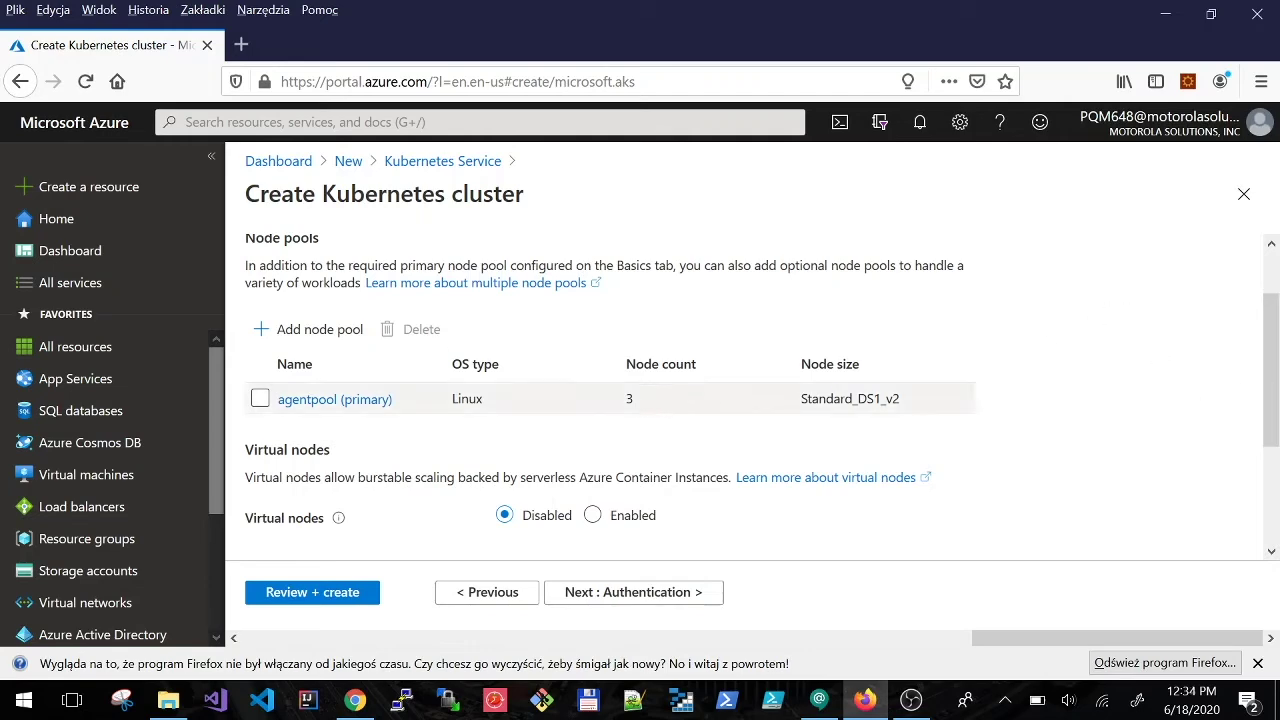
left_click(447, 592)
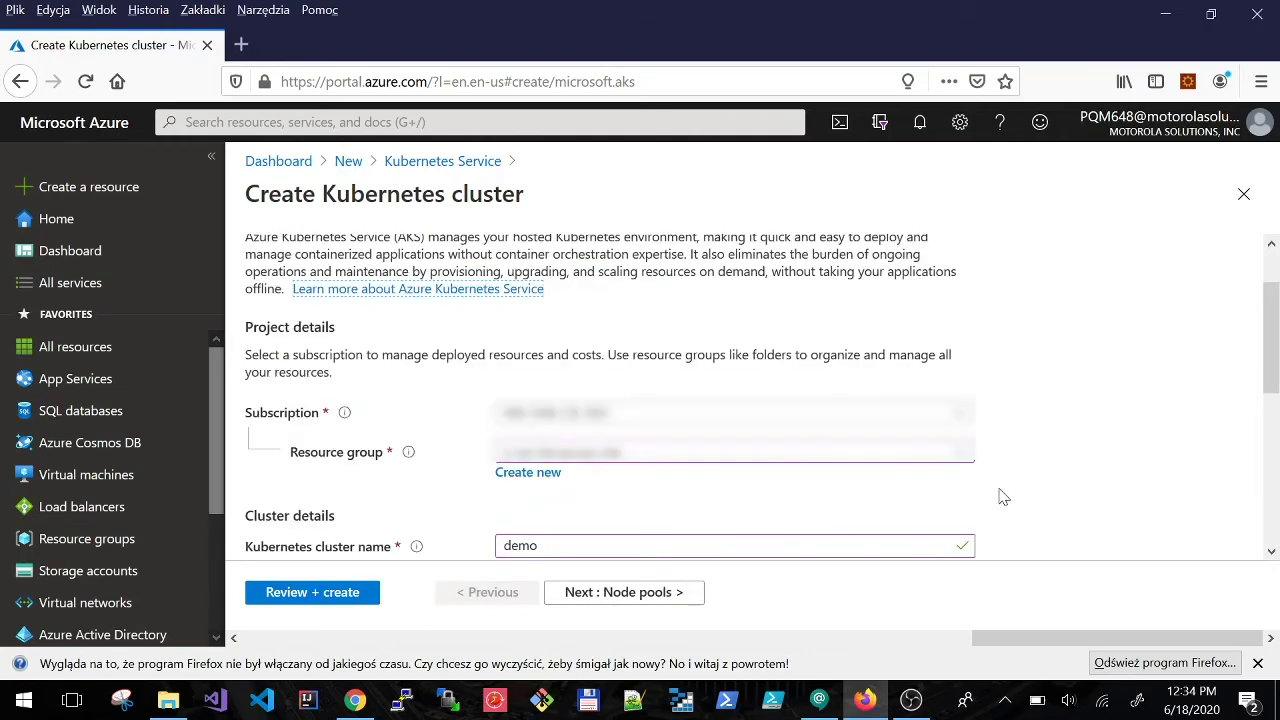
scroll(1000, 505, "down", 4)
left_click(618, 592)
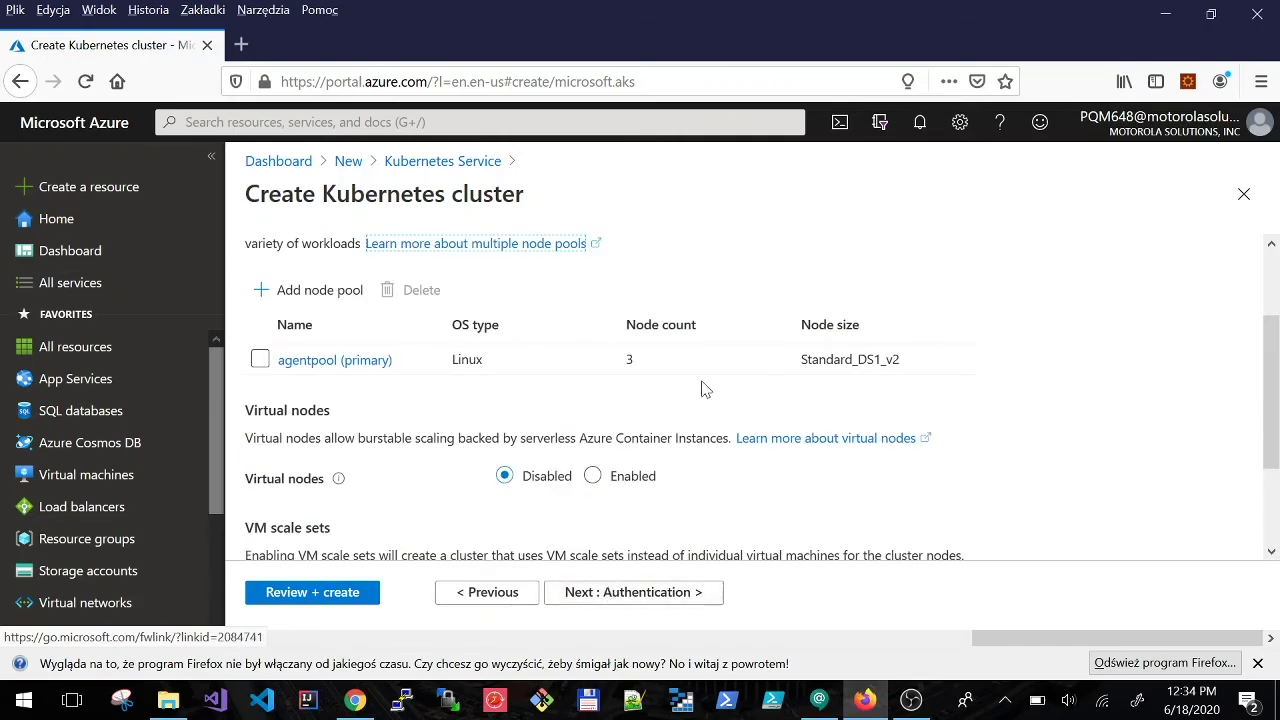
left_click_drag(659, 370, 266, 362)
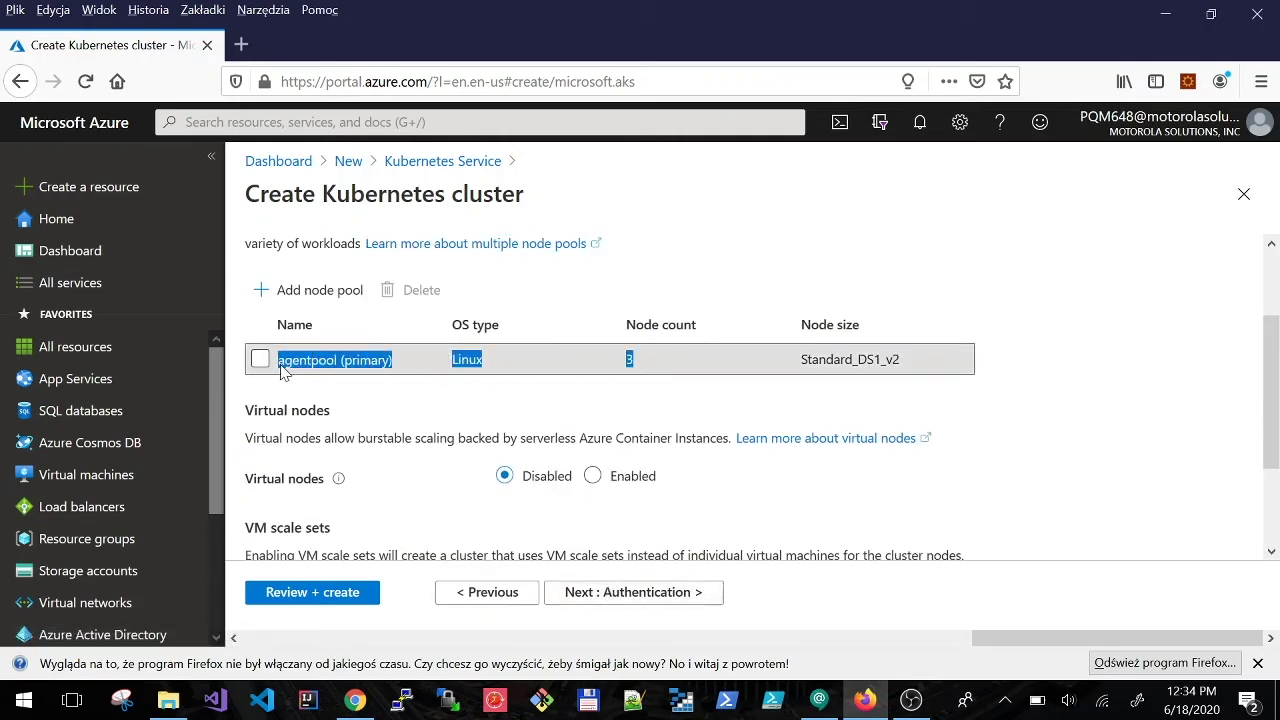
left_click(410, 392)
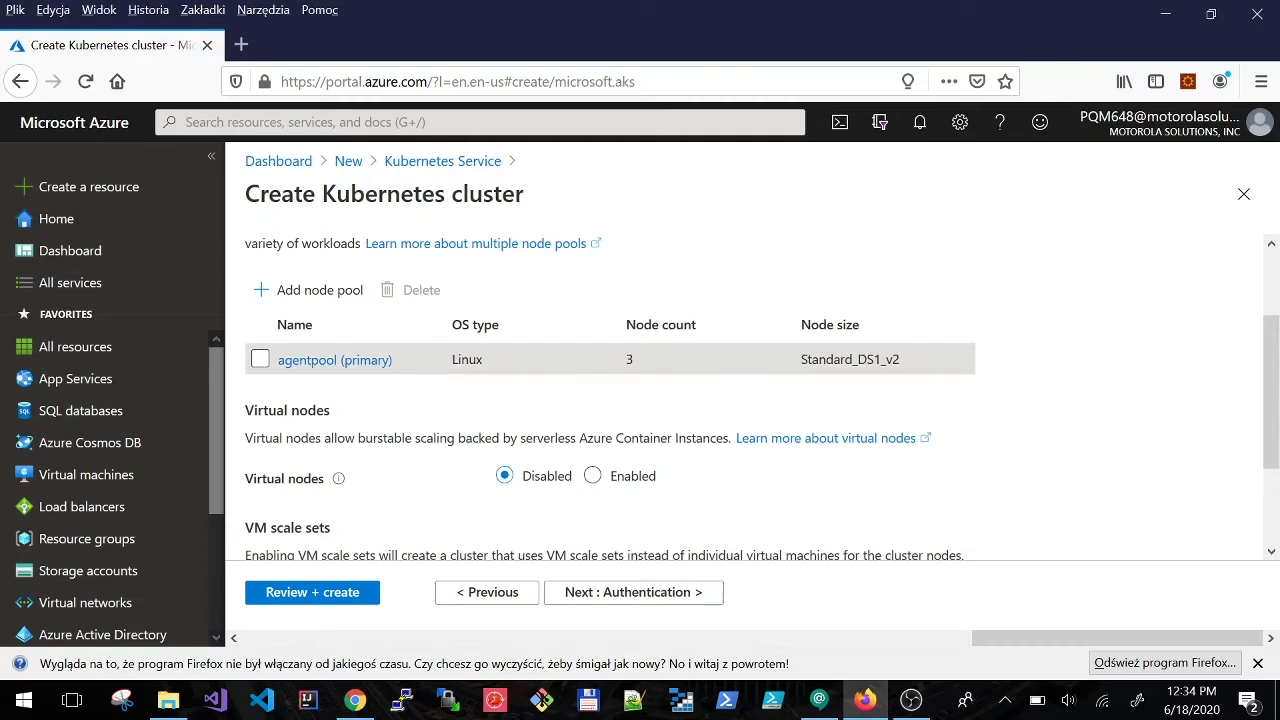
left_click(492, 594)
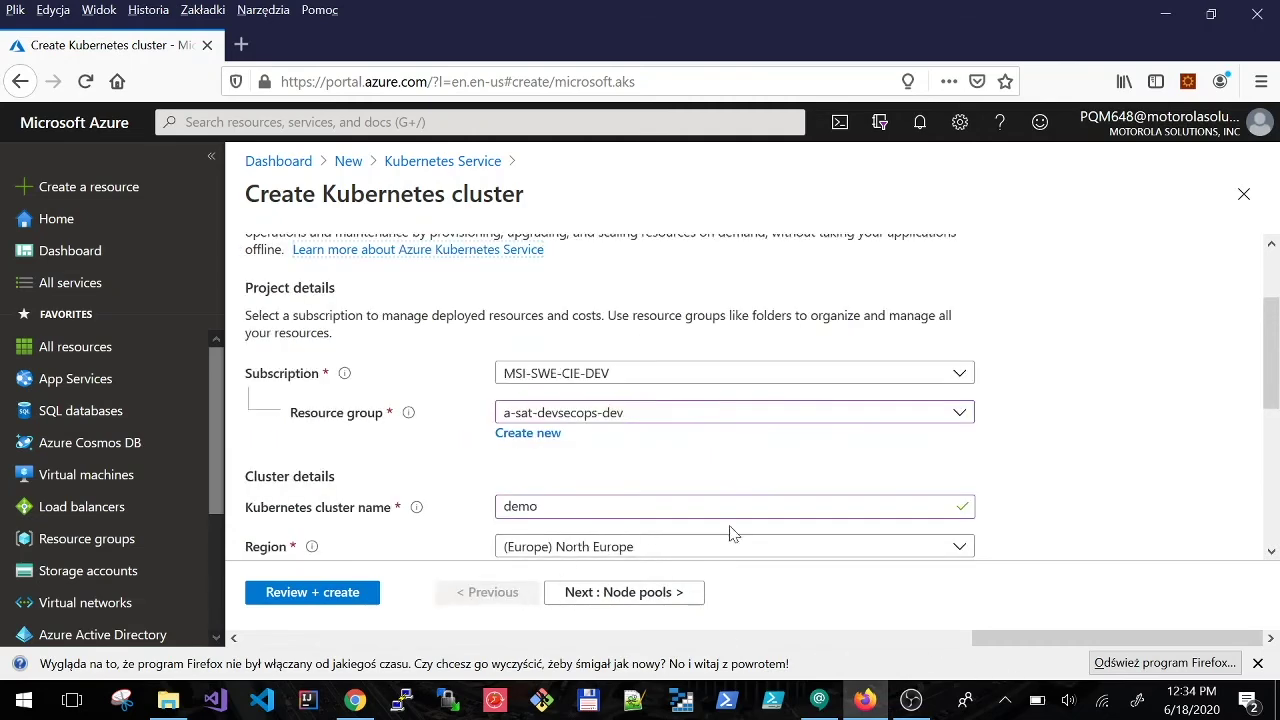
Step: Reconfirm DS1_v2 as the primary node pool's VM size and proceed to the node pool settings
scroll(991, 503, "down", 5)
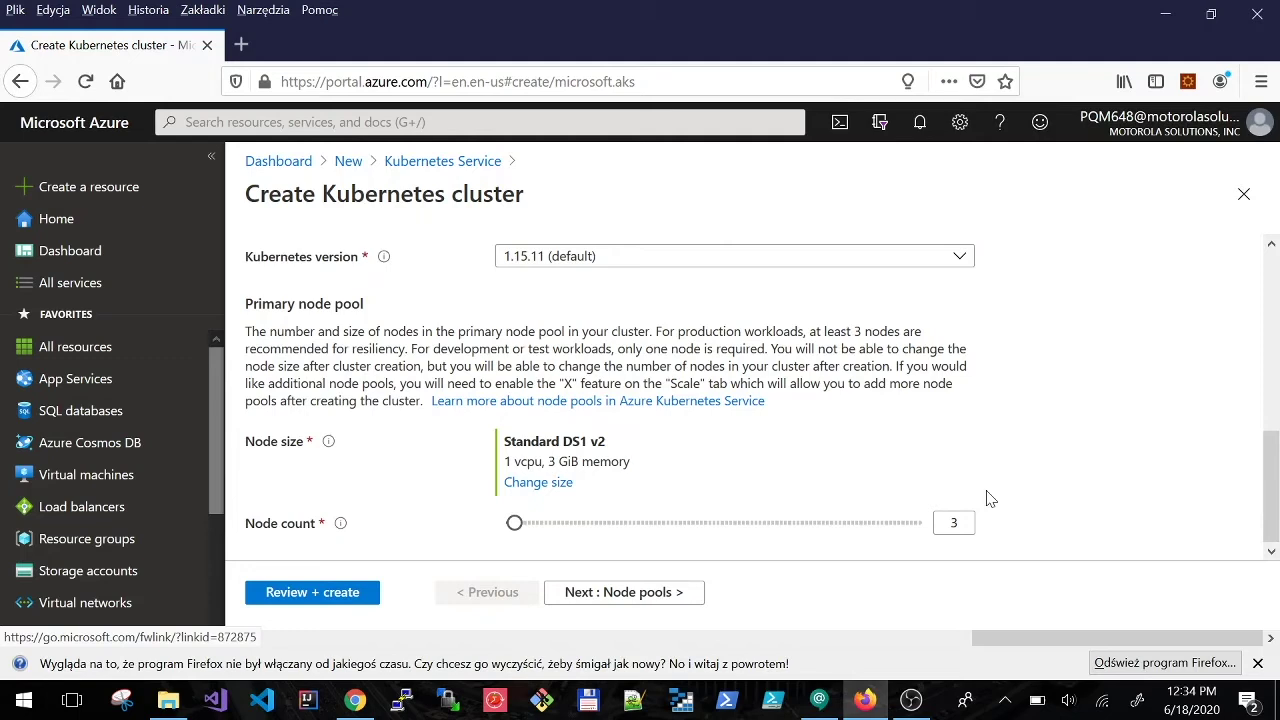
left_click(524, 485)
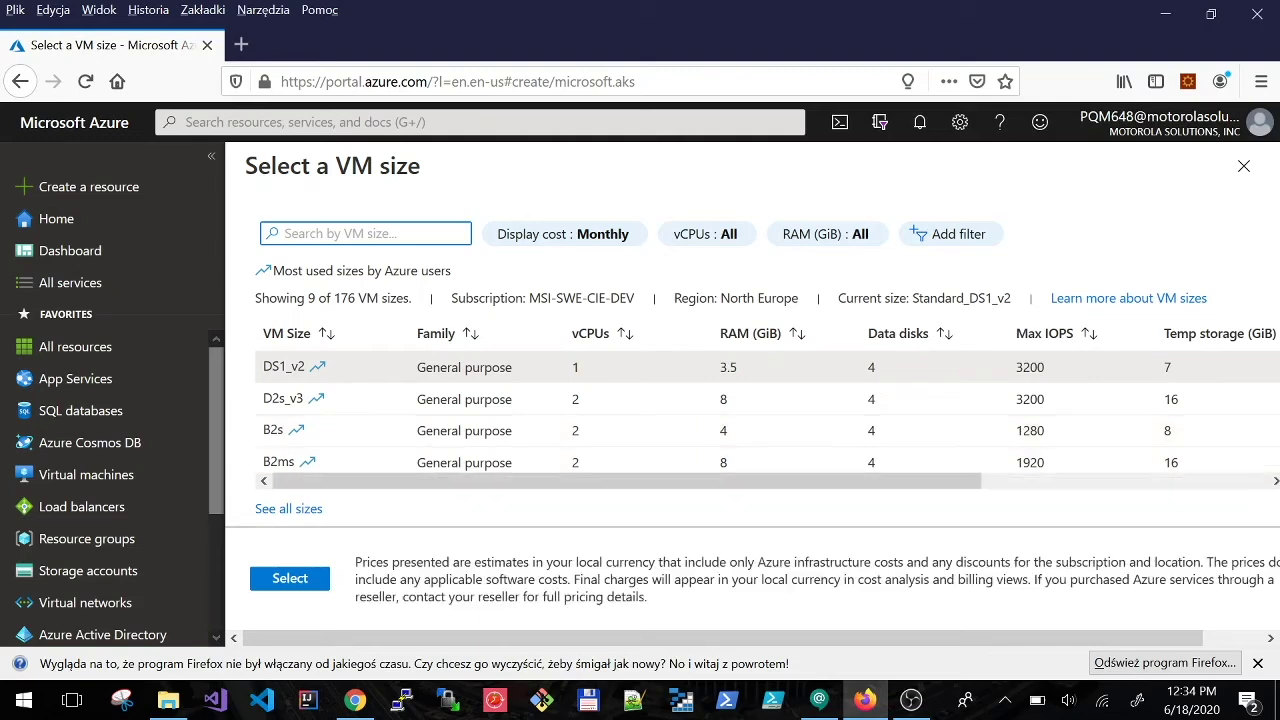
left_click(305, 590)
left_click(634, 600)
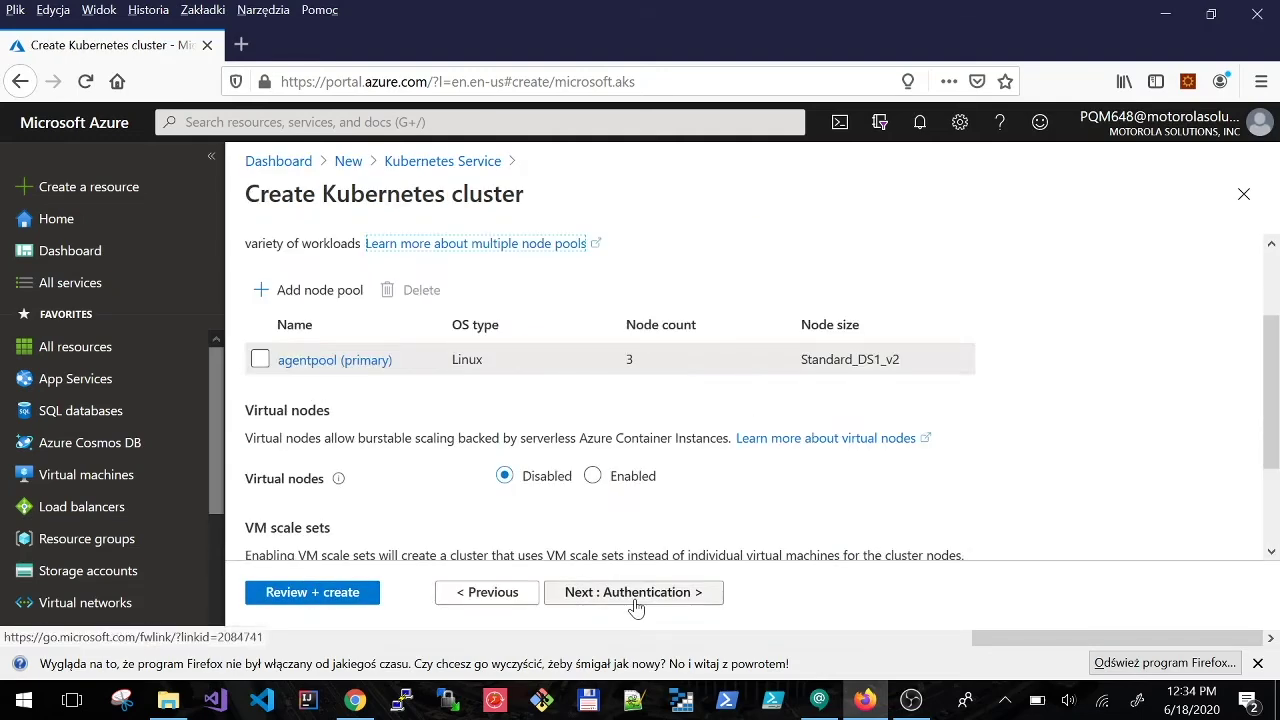
Step: Add a Linux node pool named demonodepool with node size D2s_v3 and a node count of 3
left_click(330, 292)
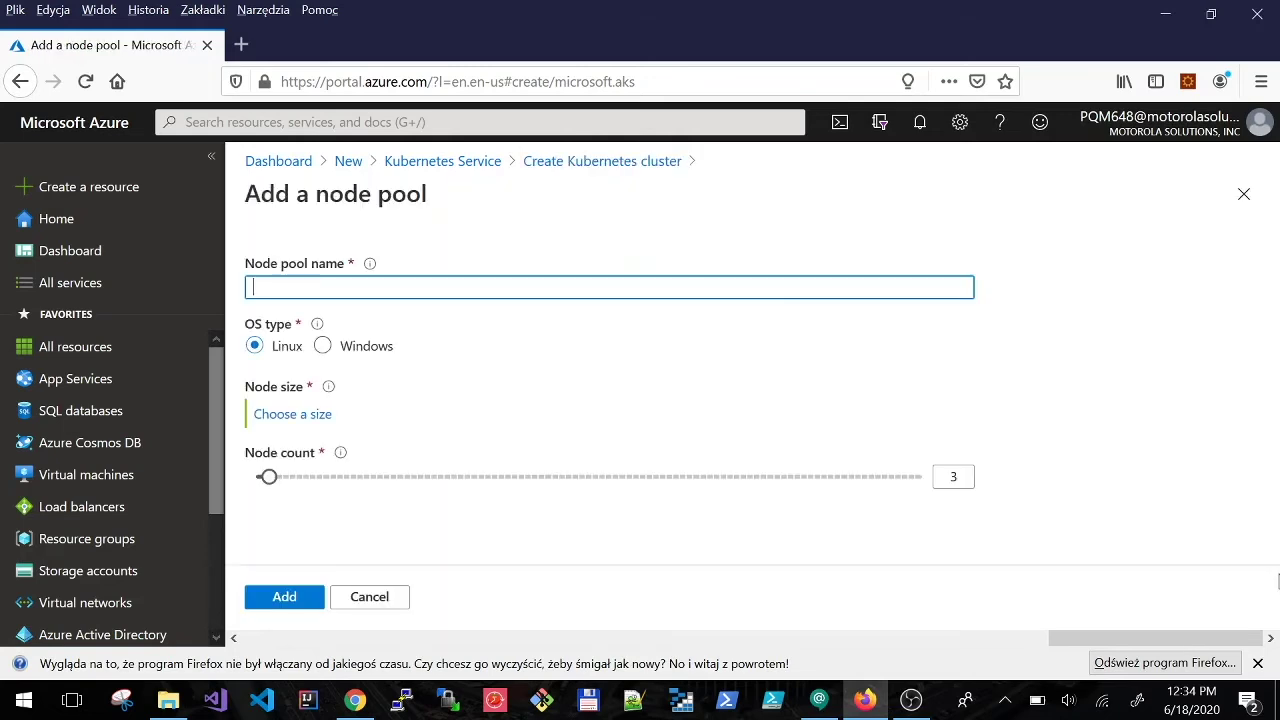
type("demonodepool")
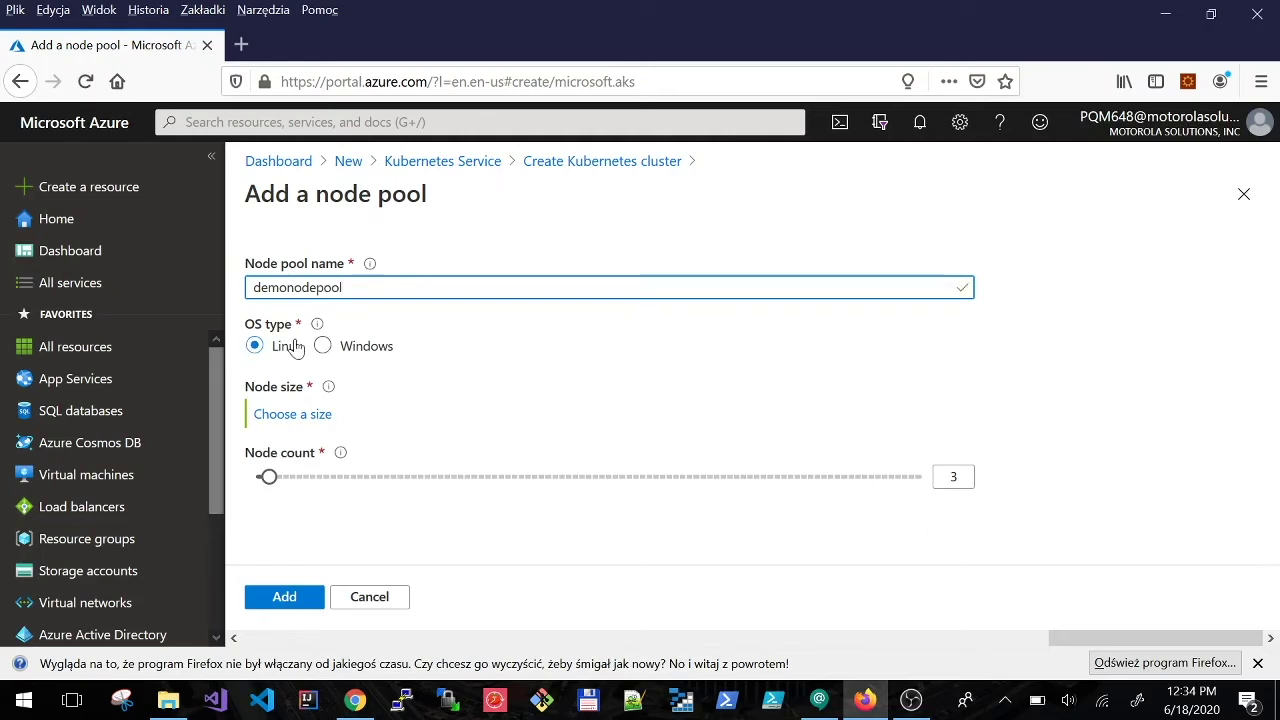
left_click(293, 415)
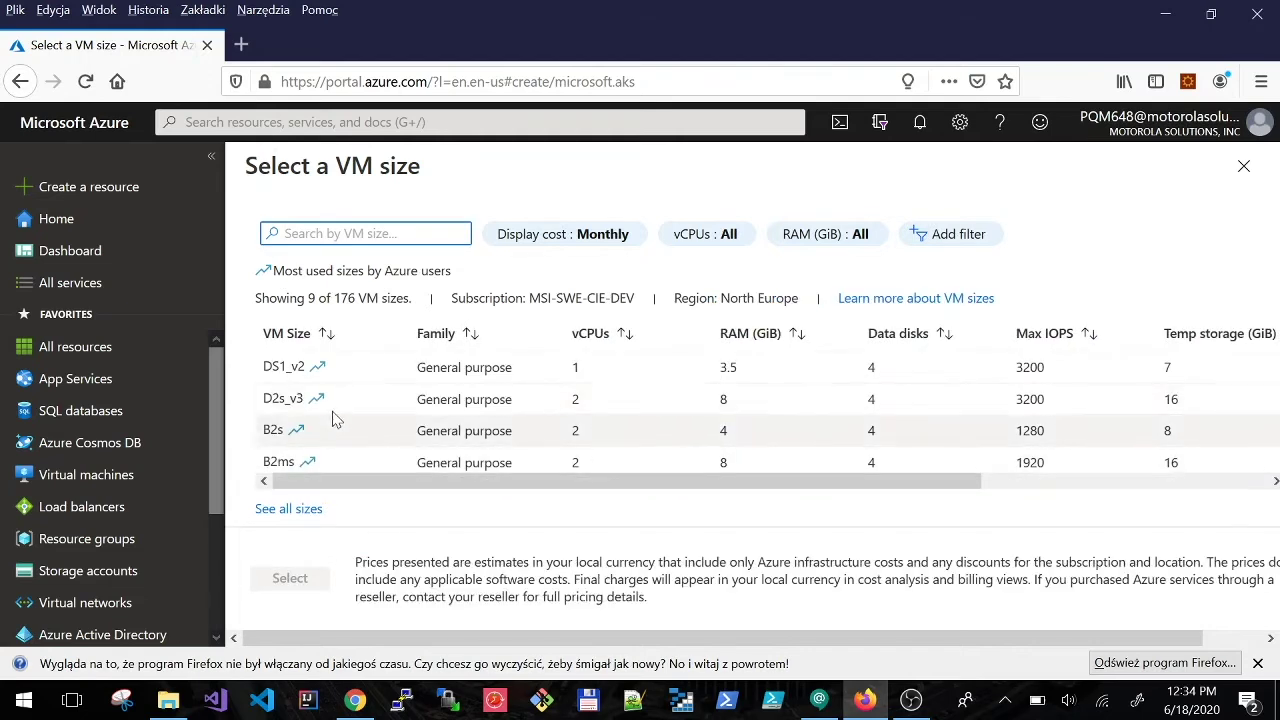
left_click(295, 400)
left_click(289, 580)
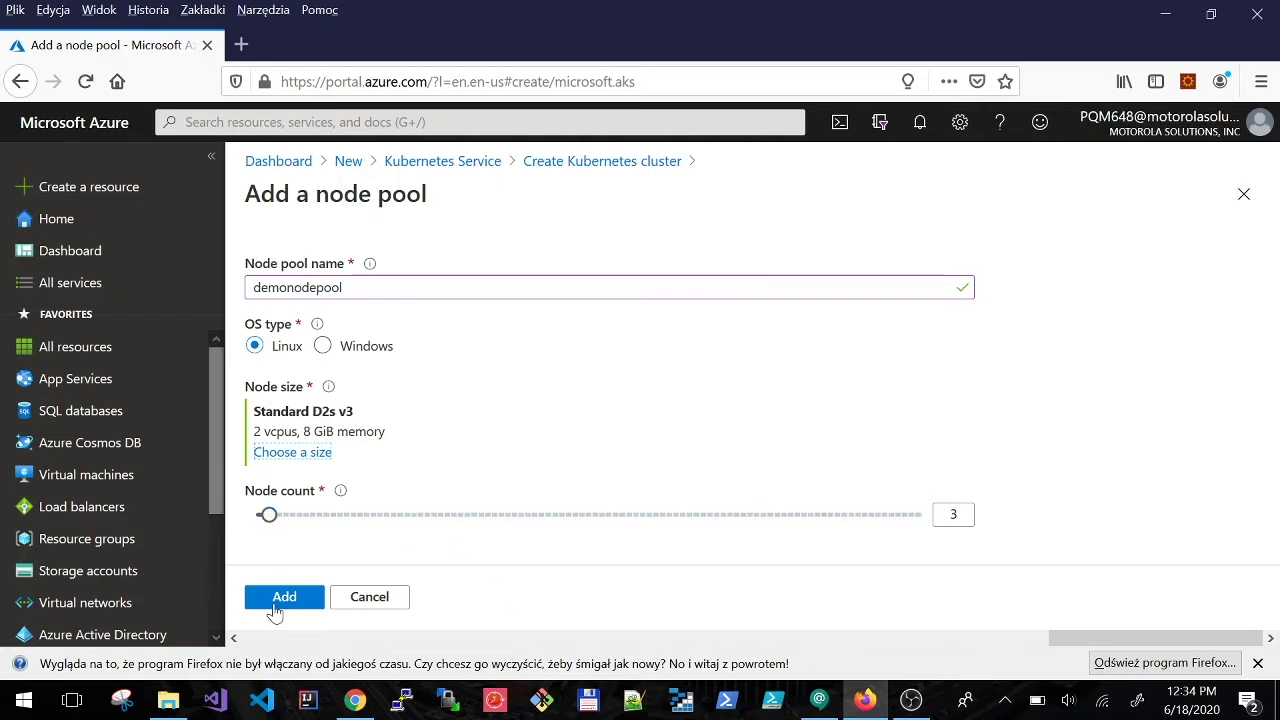
left_click(277, 600)
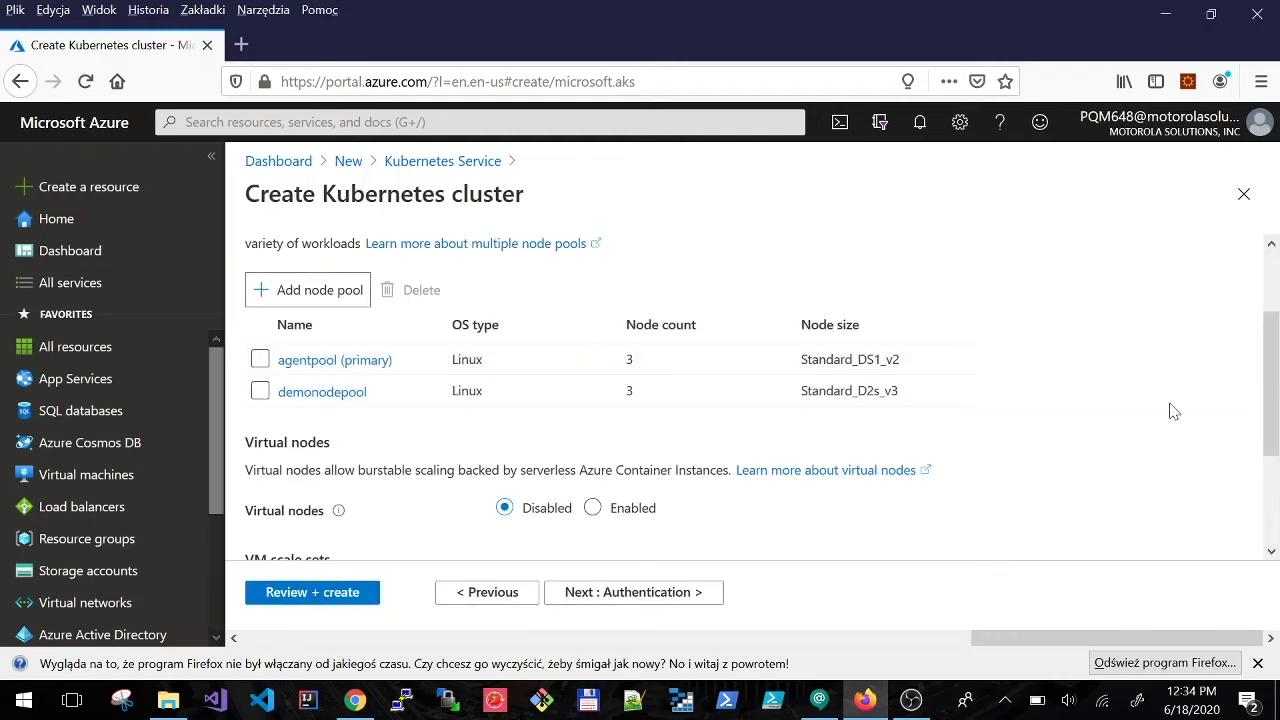
Step: Review the demonodepool entry and the VM scale sets setting, and try to disable VM scale sets
left_click_drag(1274, 408, 1274, 403)
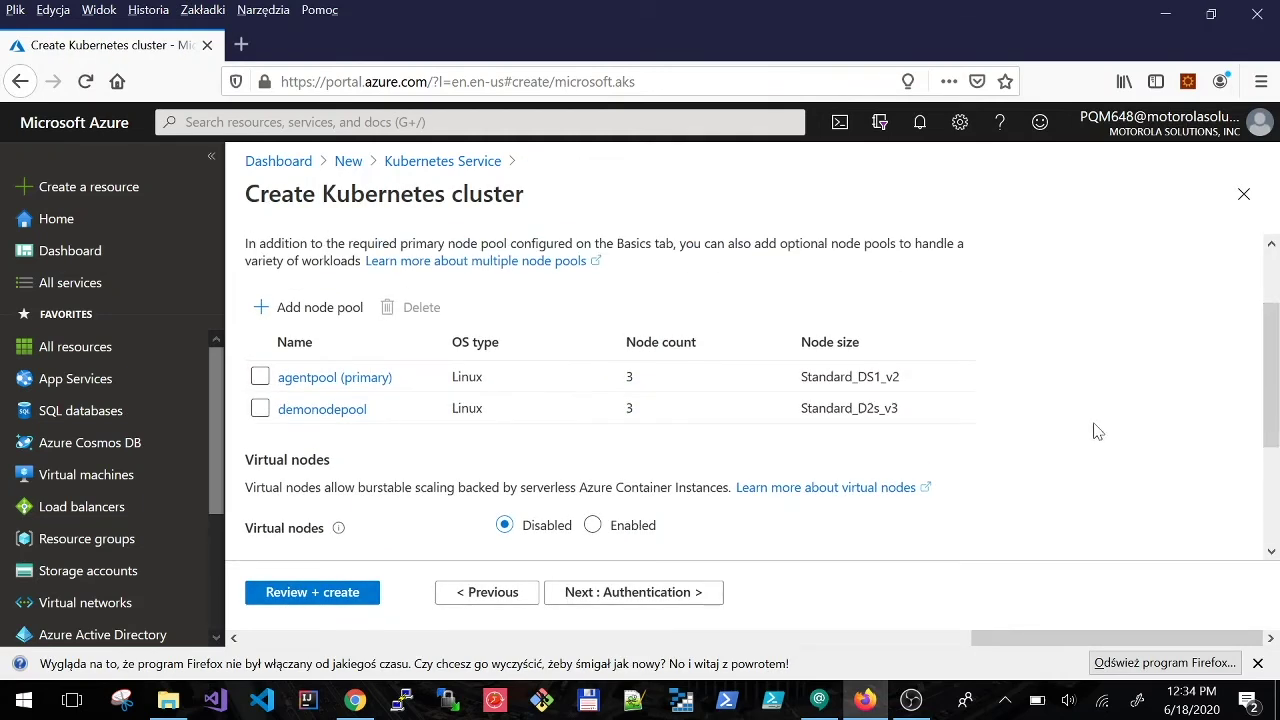
left_click_drag(923, 417, 278, 410)
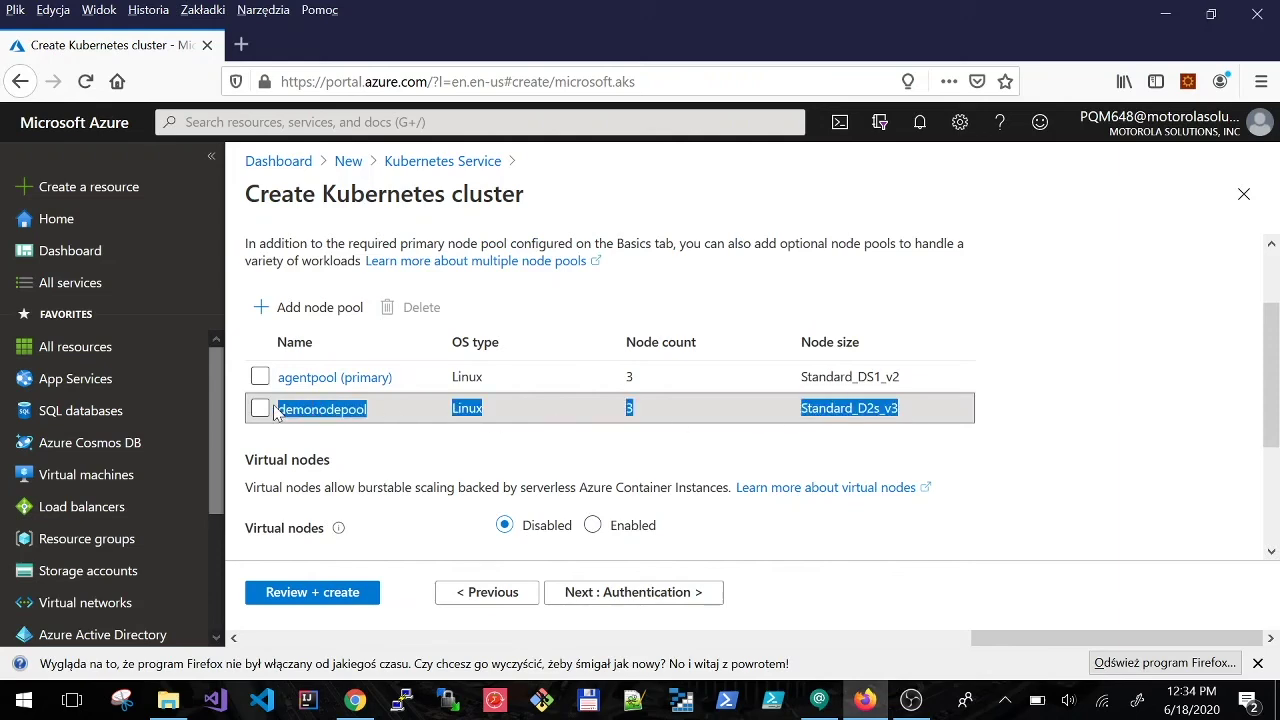
left_click_drag(1274, 390, 1276, 490)
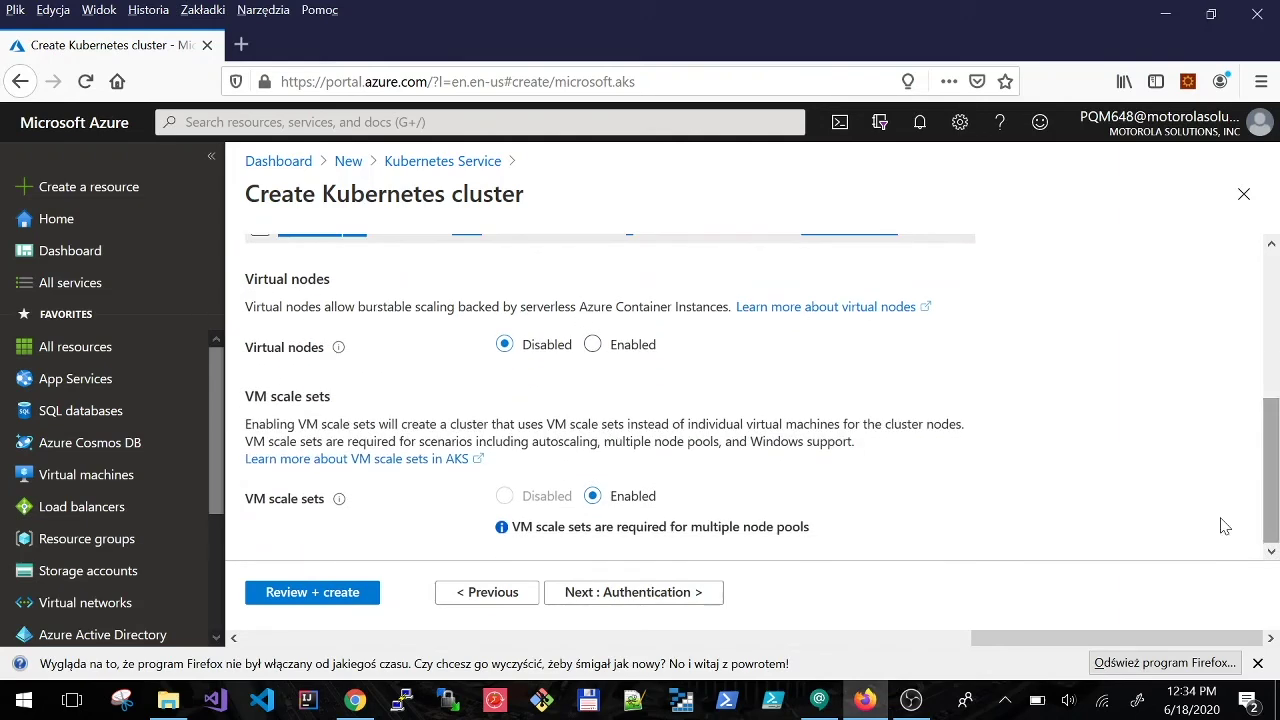
left_click_drag(332, 501, 240, 511)
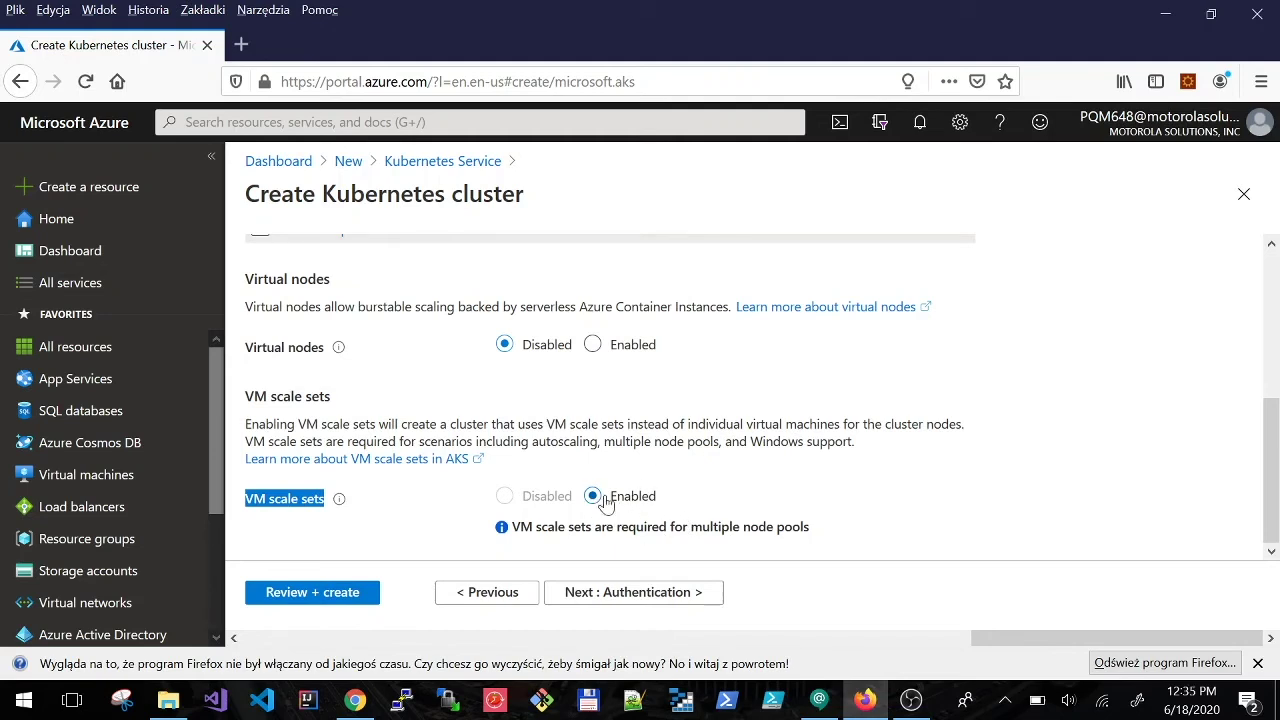
left_click(504, 500)
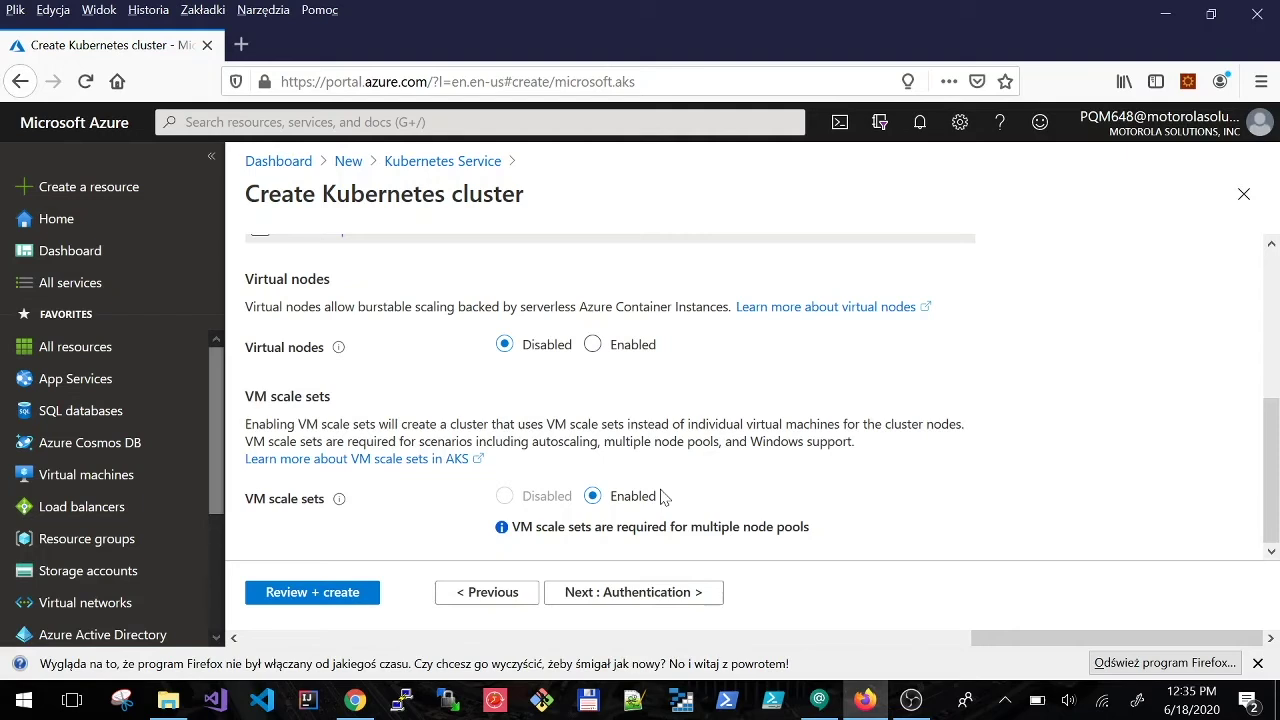
Step: Delete demonodepool from the cluster's node pools
scroll(671, 491, "up", 3)
left_click(260, 505)
left_click(388, 404)
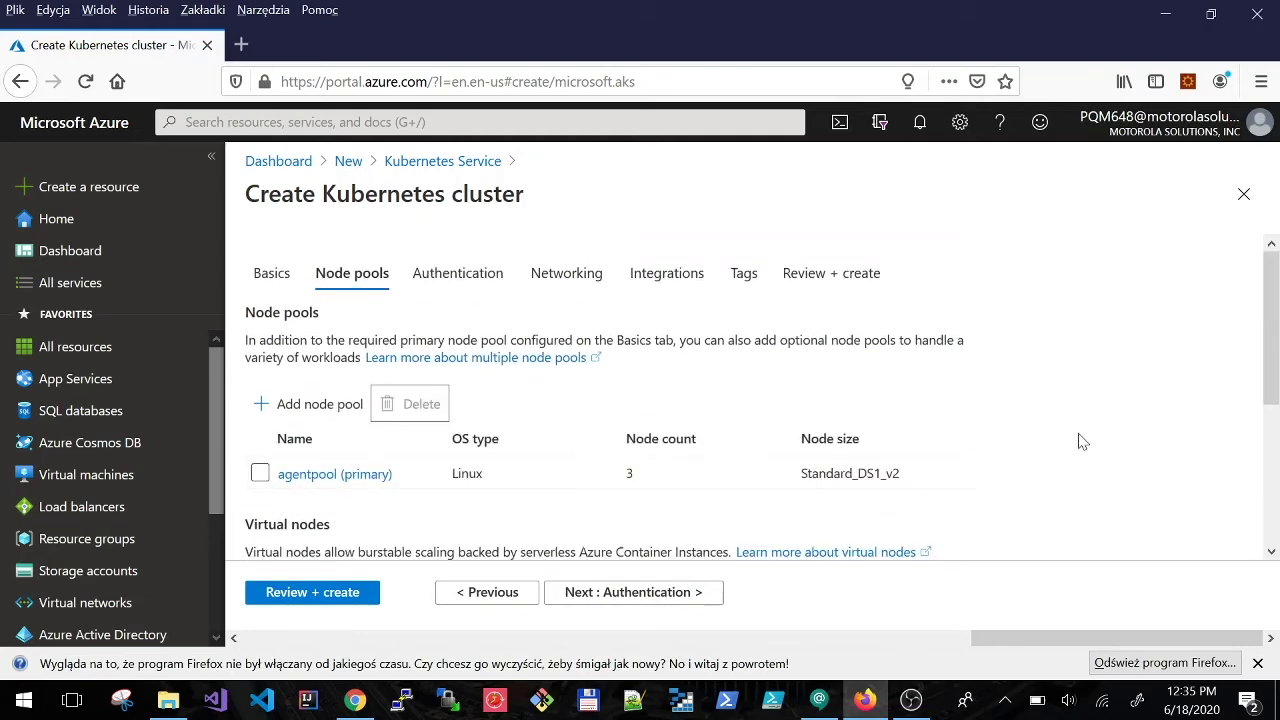
Step: Try both VM scale sets options, leave the setting on Disabled, and look over the Virtual nodes option
left_click_drag(1268, 400, 1262, 558)
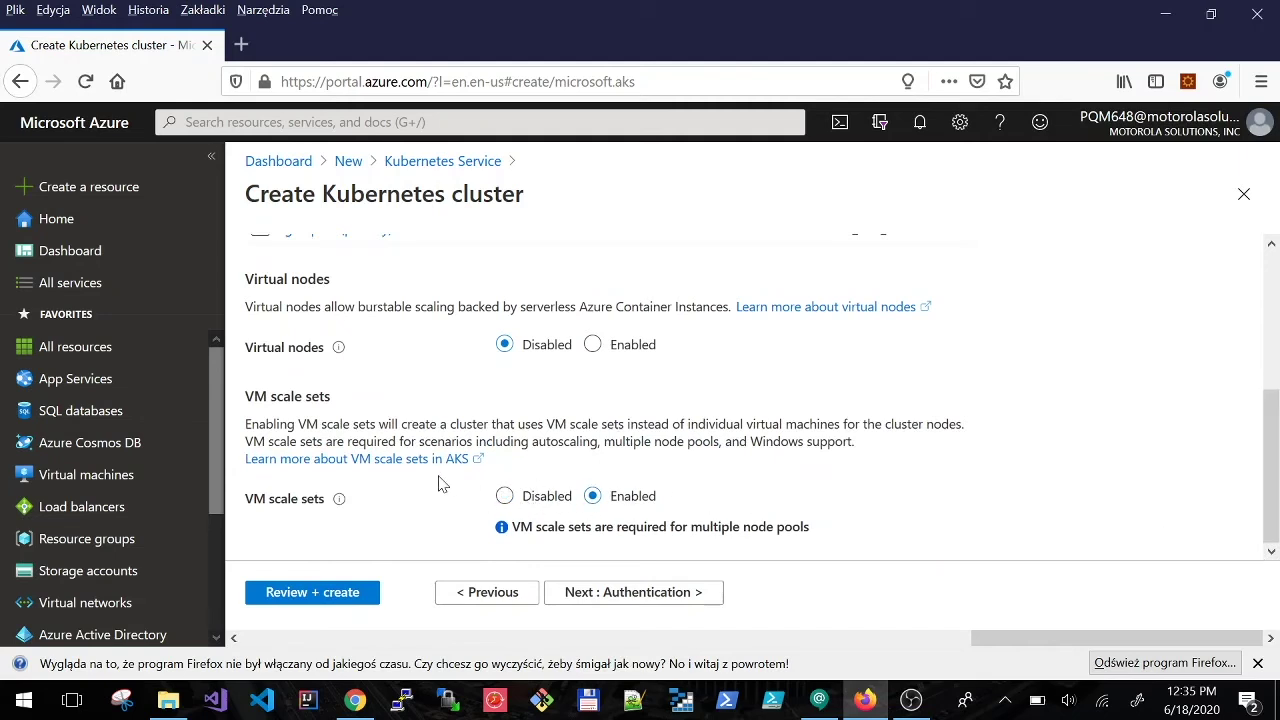
left_click(522, 498)
left_click(634, 497)
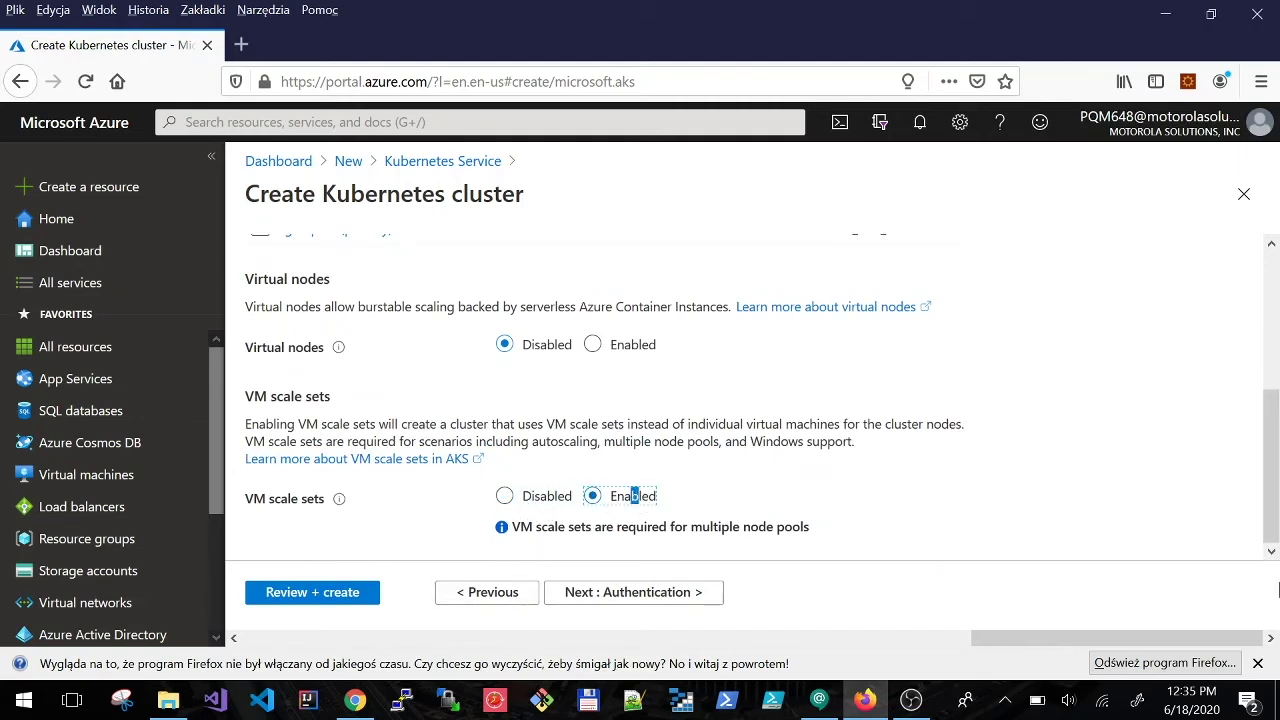
left_click(521, 503)
left_click(592, 497)
left_click(531, 495)
left_click_drag(1271, 514, 1221, 508)
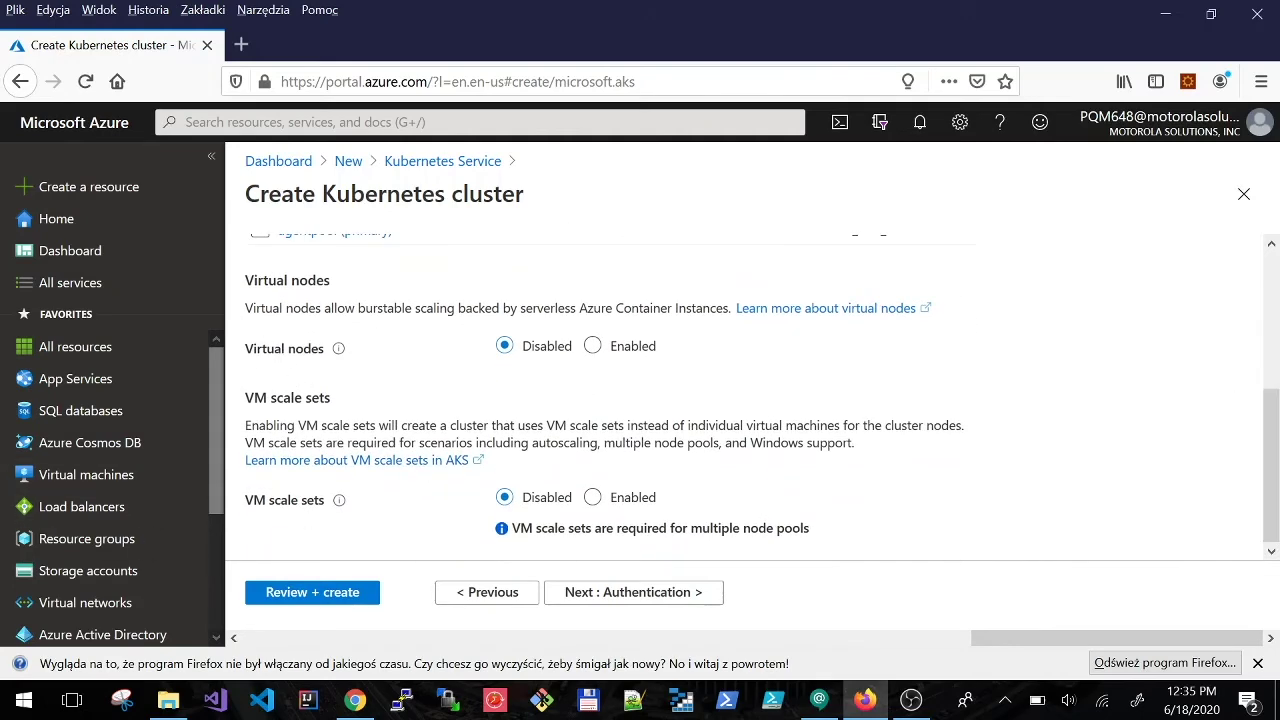
left_click_drag(248, 350, 323, 360)
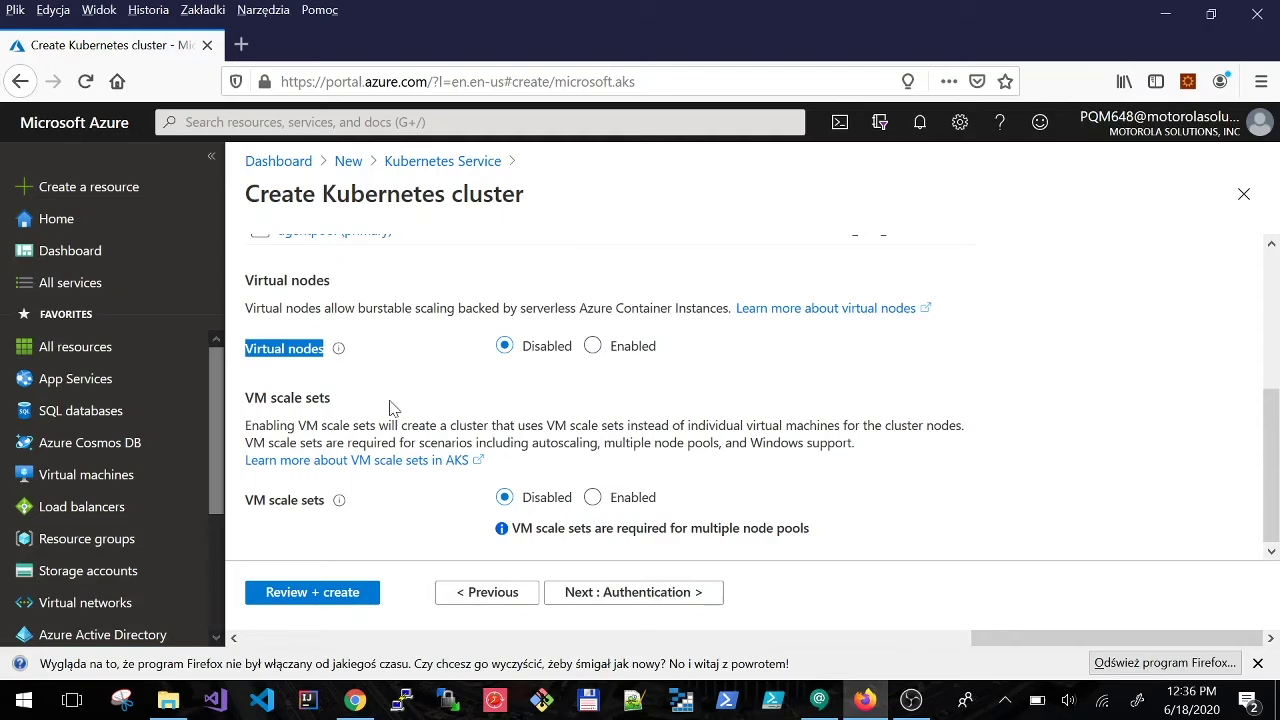
Step: Proceed to the authentication settings and review the authentication method, service principal and role-based access control options
left_click(655, 592)
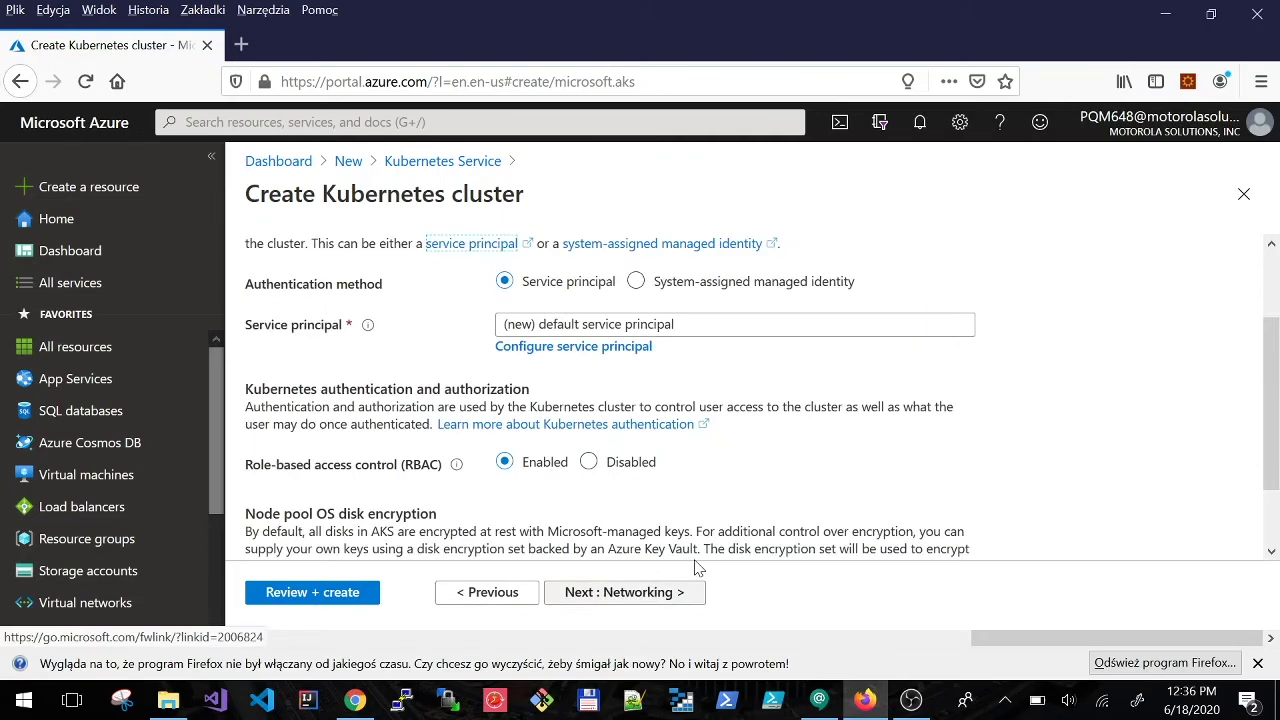
scroll(1268, 305, "up", 2)
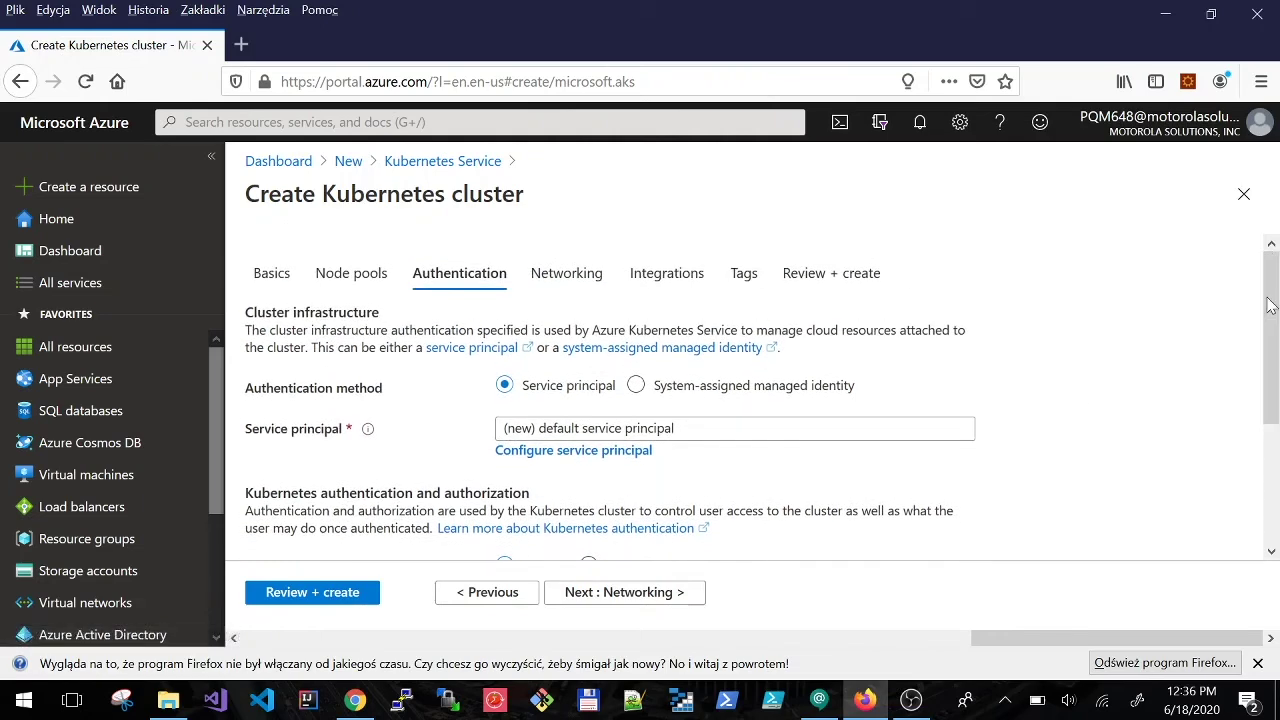
left_click_drag(1268, 305, 1268, 331)
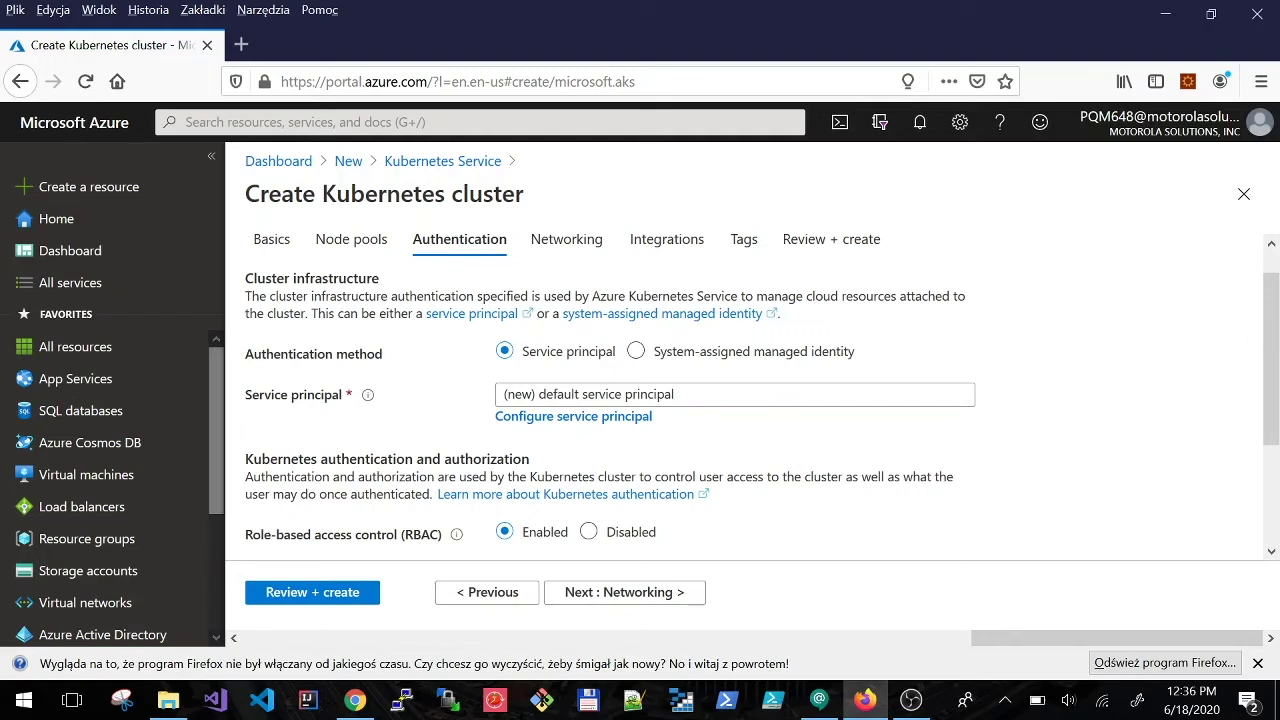
scroll(349, 335, "down", 2)
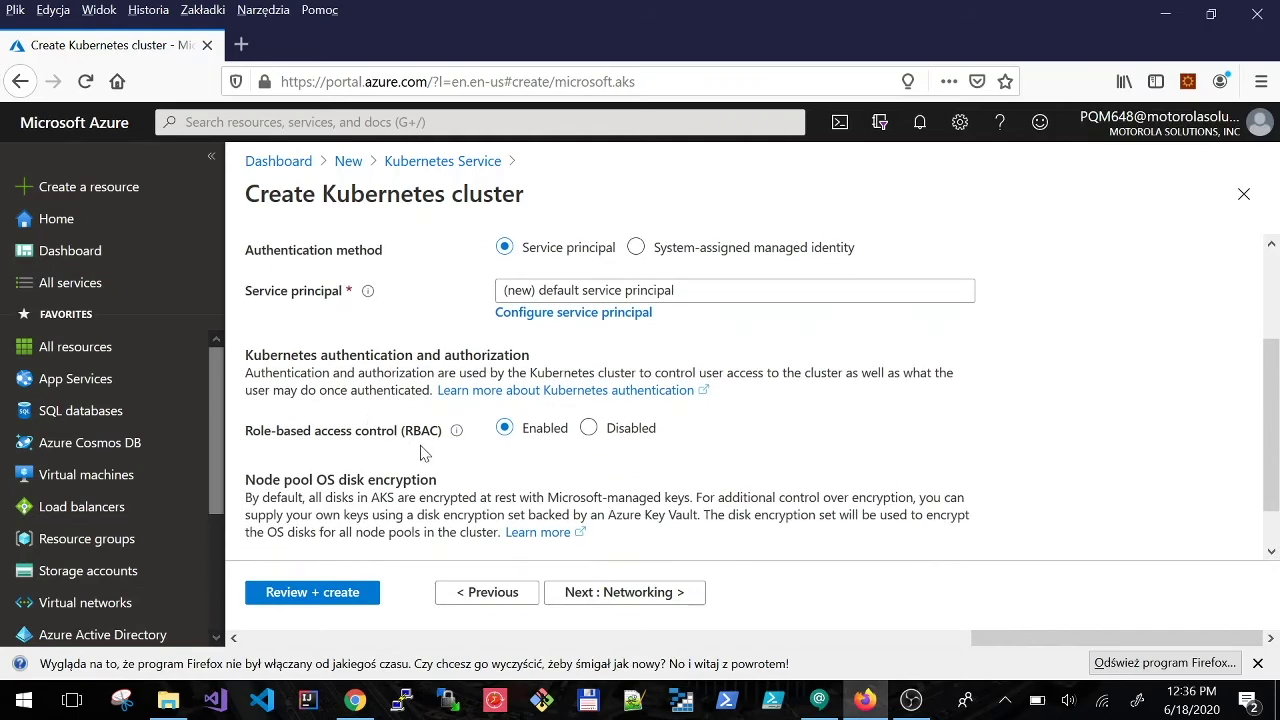
left_click_drag(676, 290, 539, 290)
left_click(1040, 328)
scroll(1234, 420, "down", 1)
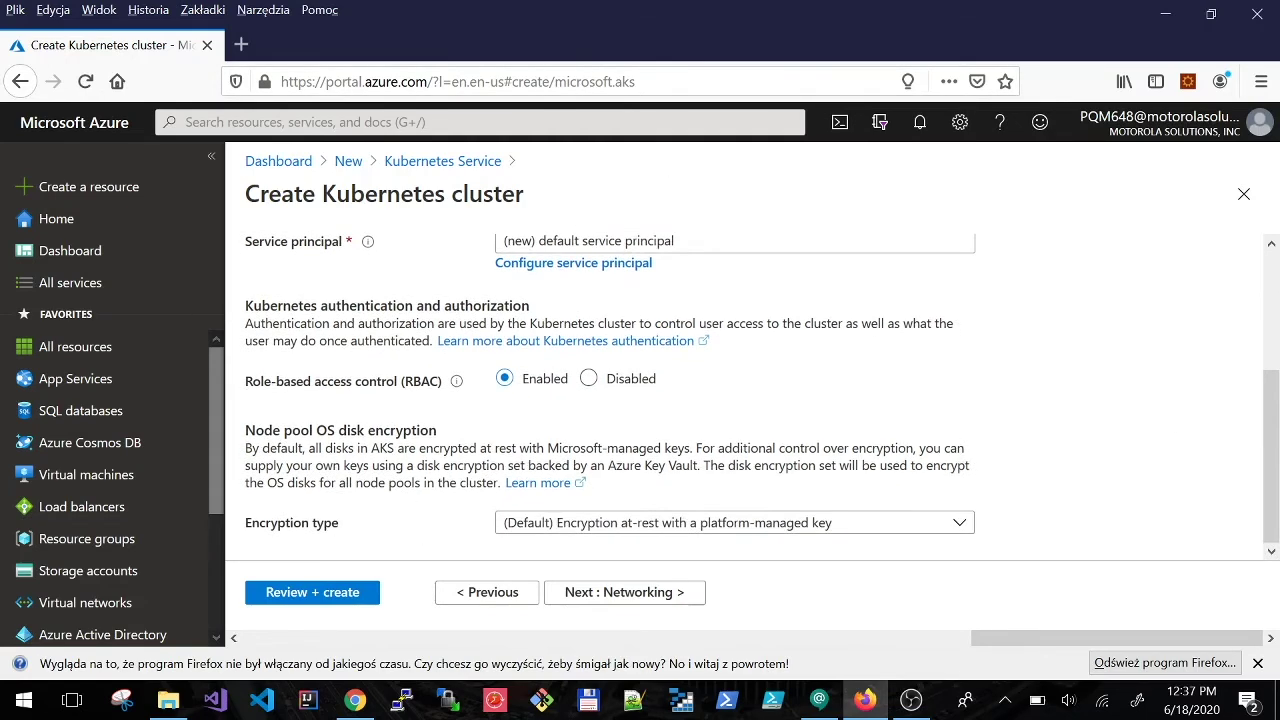
Step: Try Encryption at-rest with a customer-managed key for the node pool OS disks and restore the default platform-managed key
left_click_drag(245, 431, 476, 436)
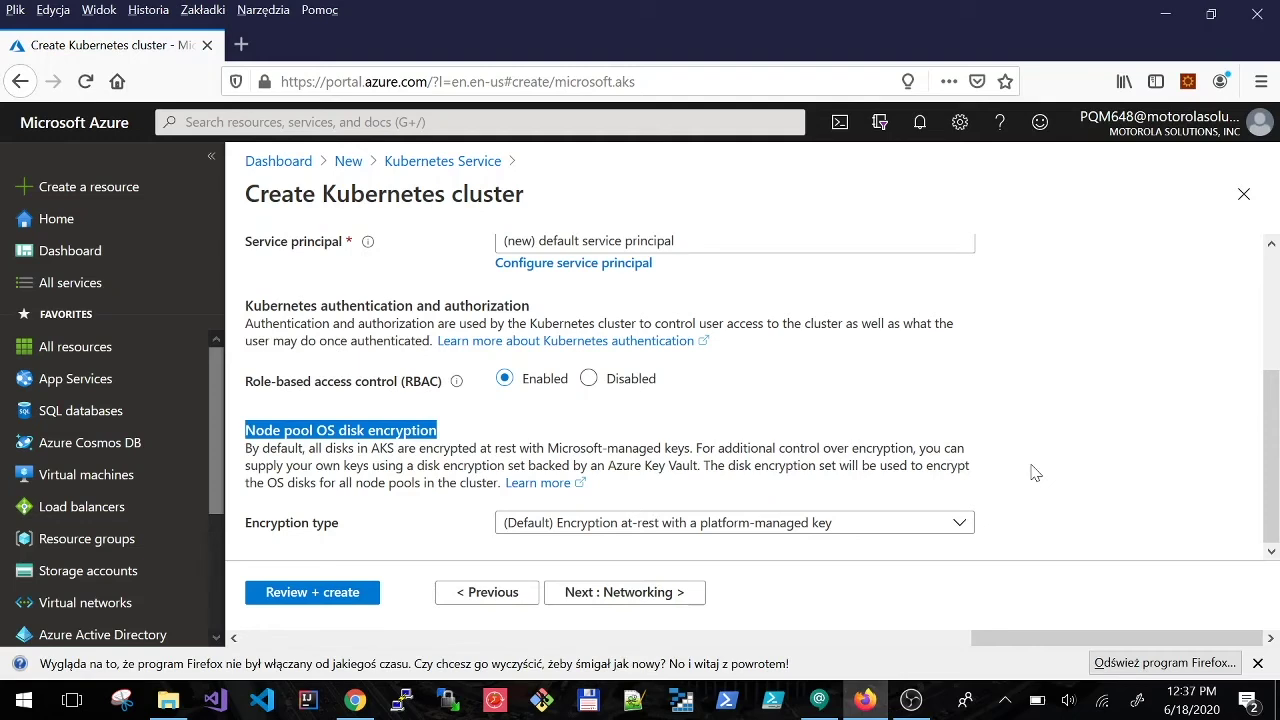
left_click(954, 530)
key("Escape")
left_click(843, 525)
left_click(740, 585)
scroll(1013, 482, "down", 3)
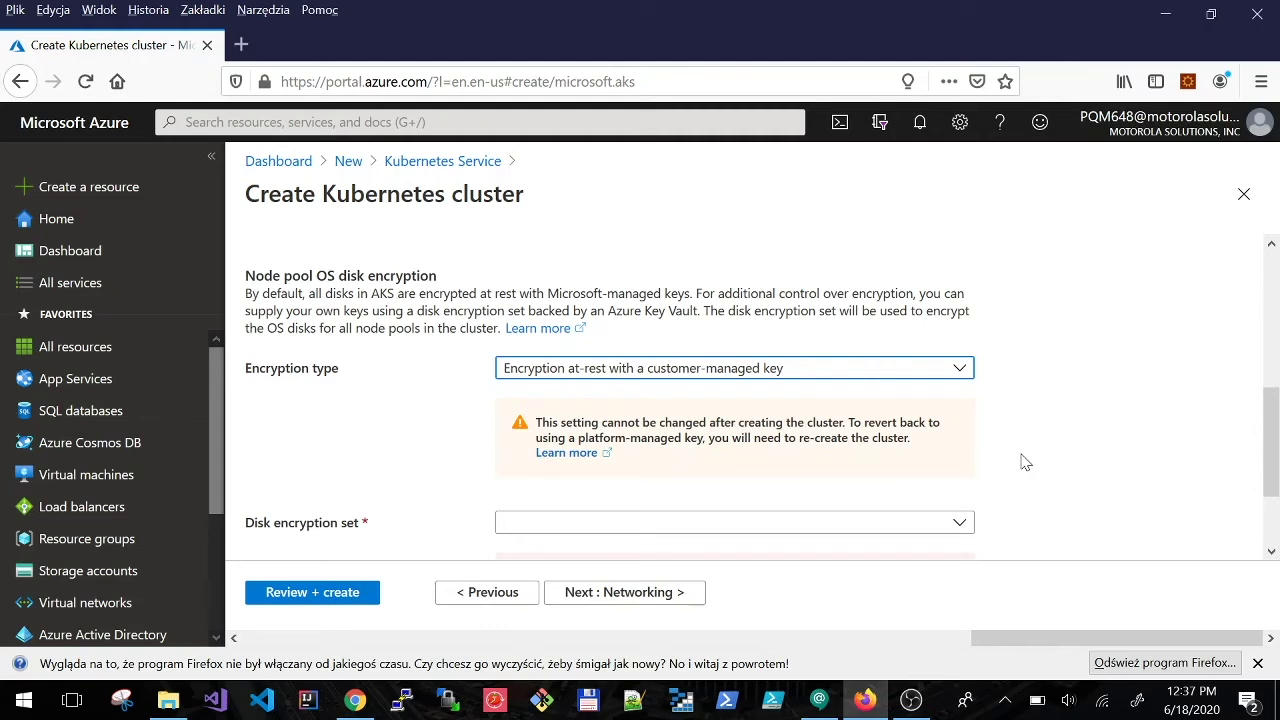
left_click(721, 377)
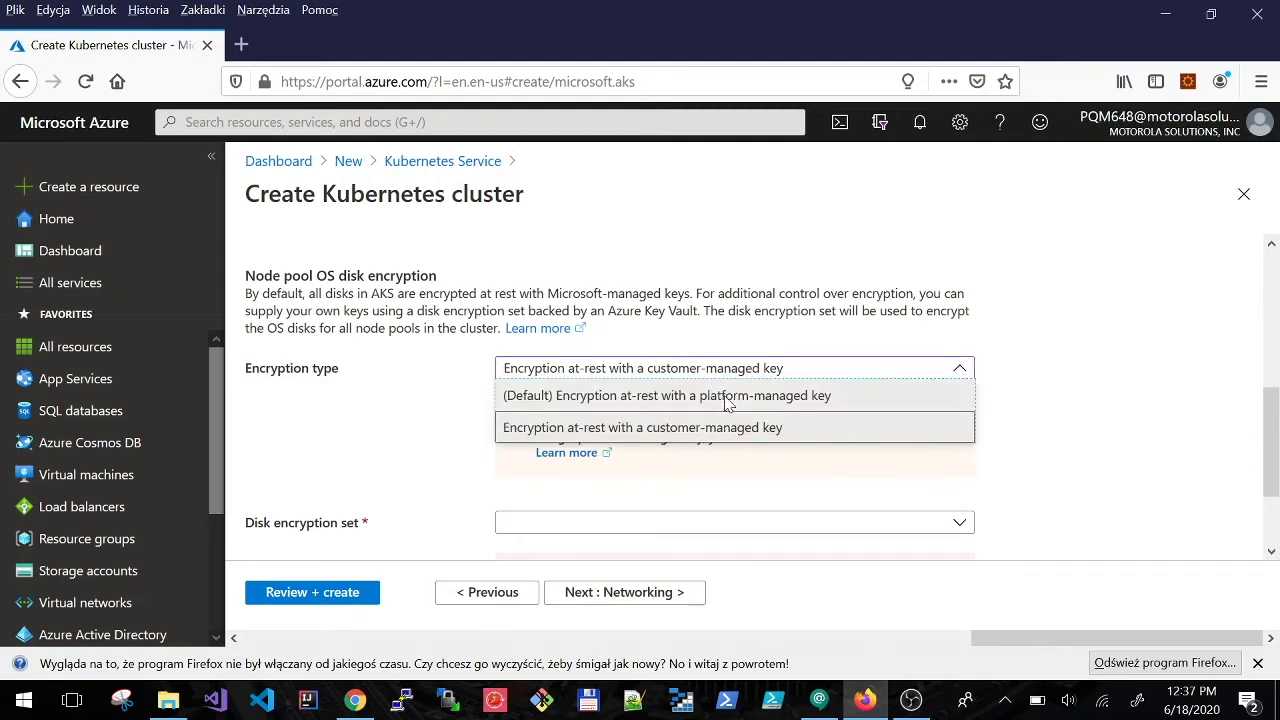
left_click(724, 396)
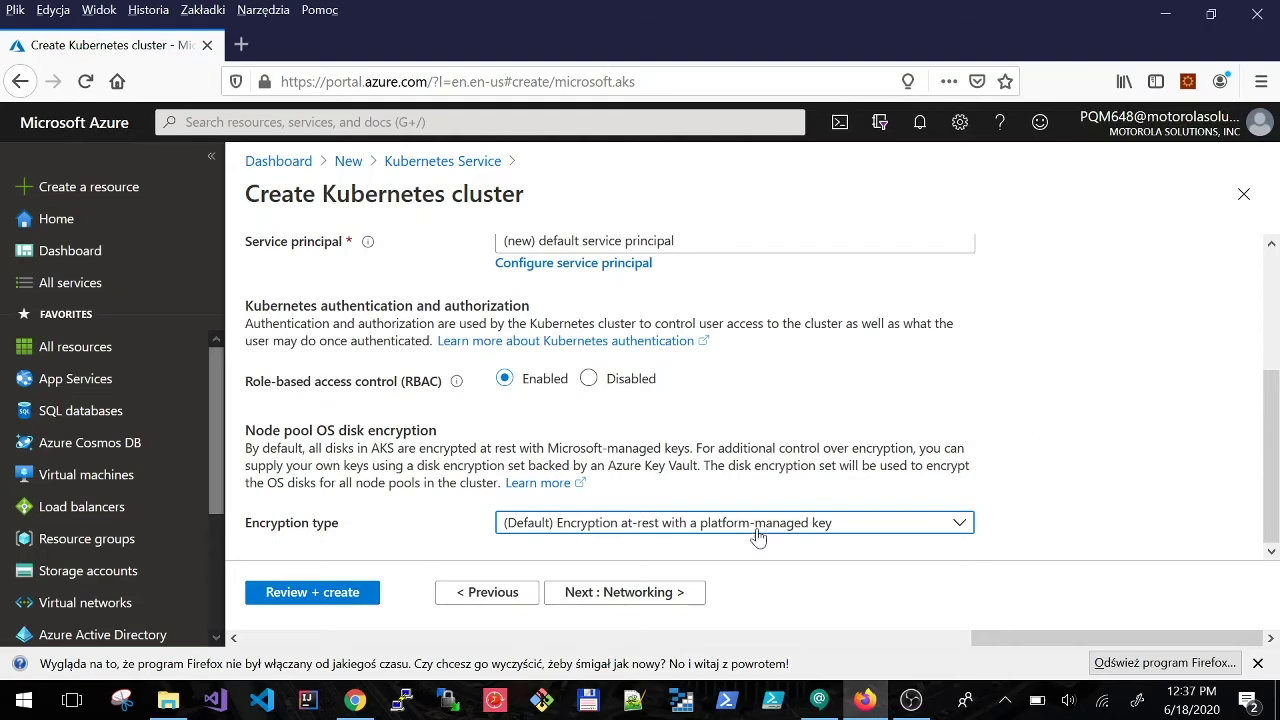
Step: Proceed to the networking settings and set the network configuration to Advanced
left_click(625, 596)
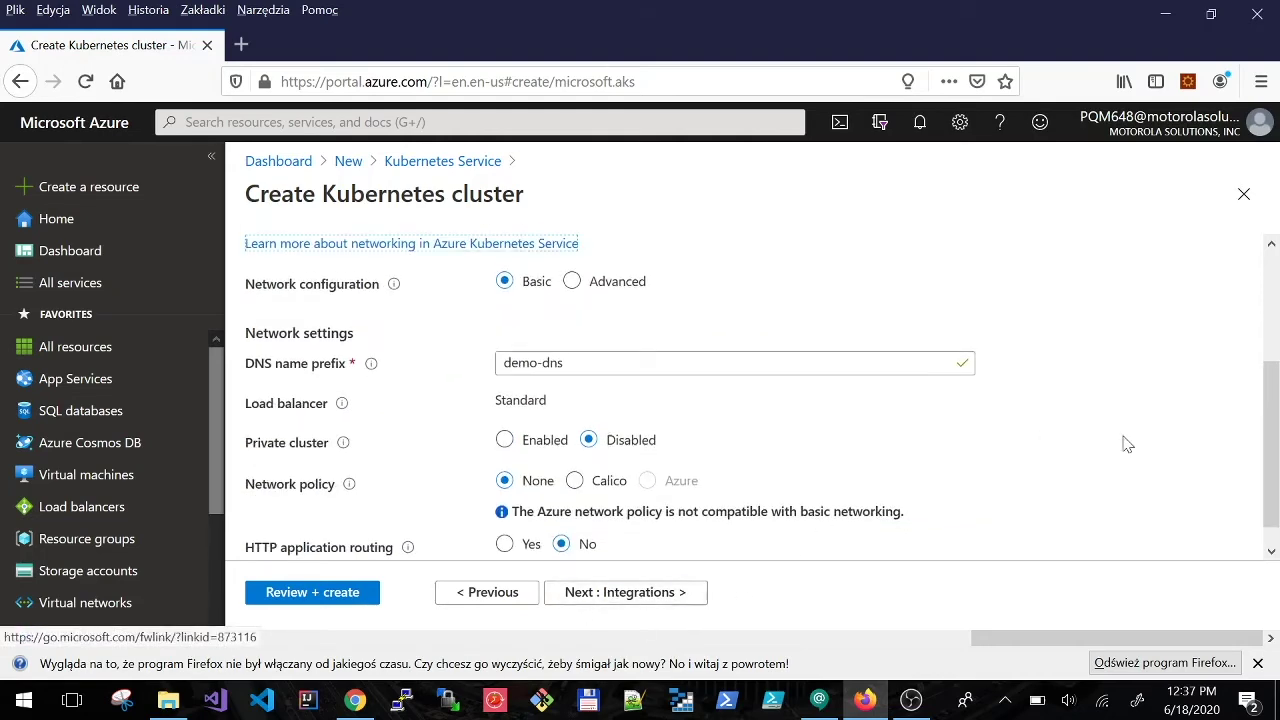
left_click_drag(1270, 495, 1266, 358)
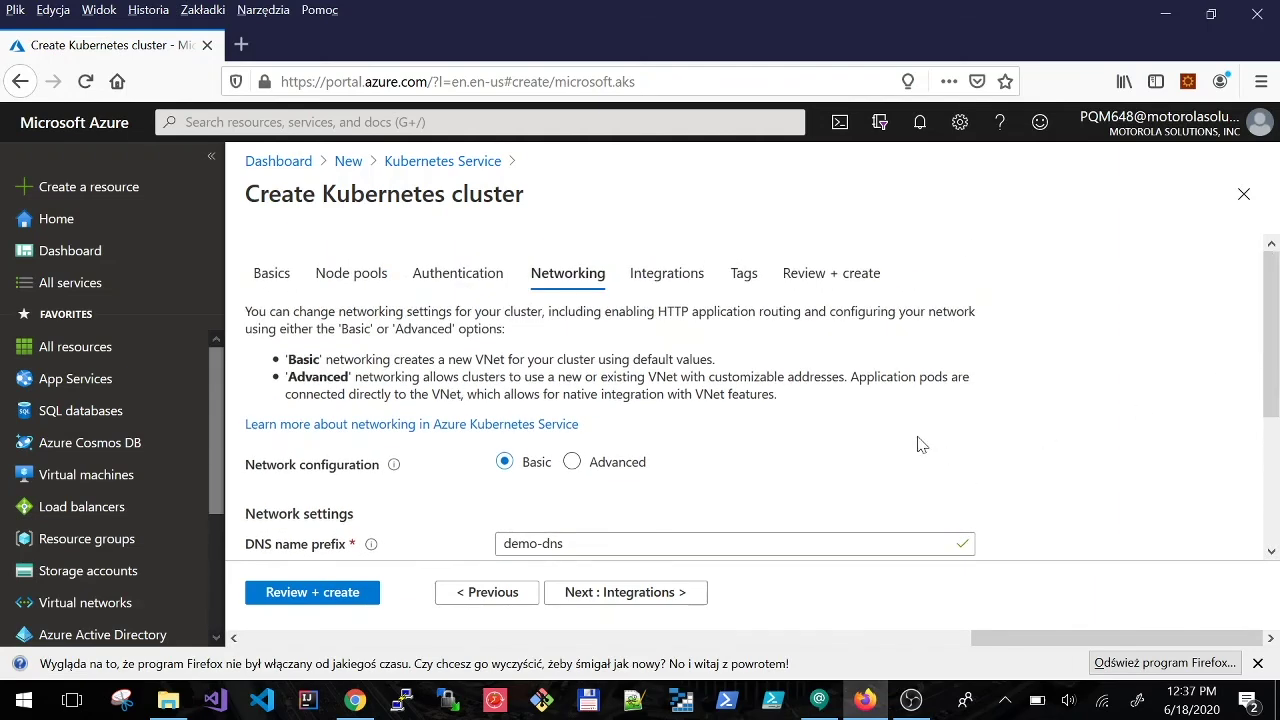
scroll(920, 444, "down", 2)
left_click(573, 257)
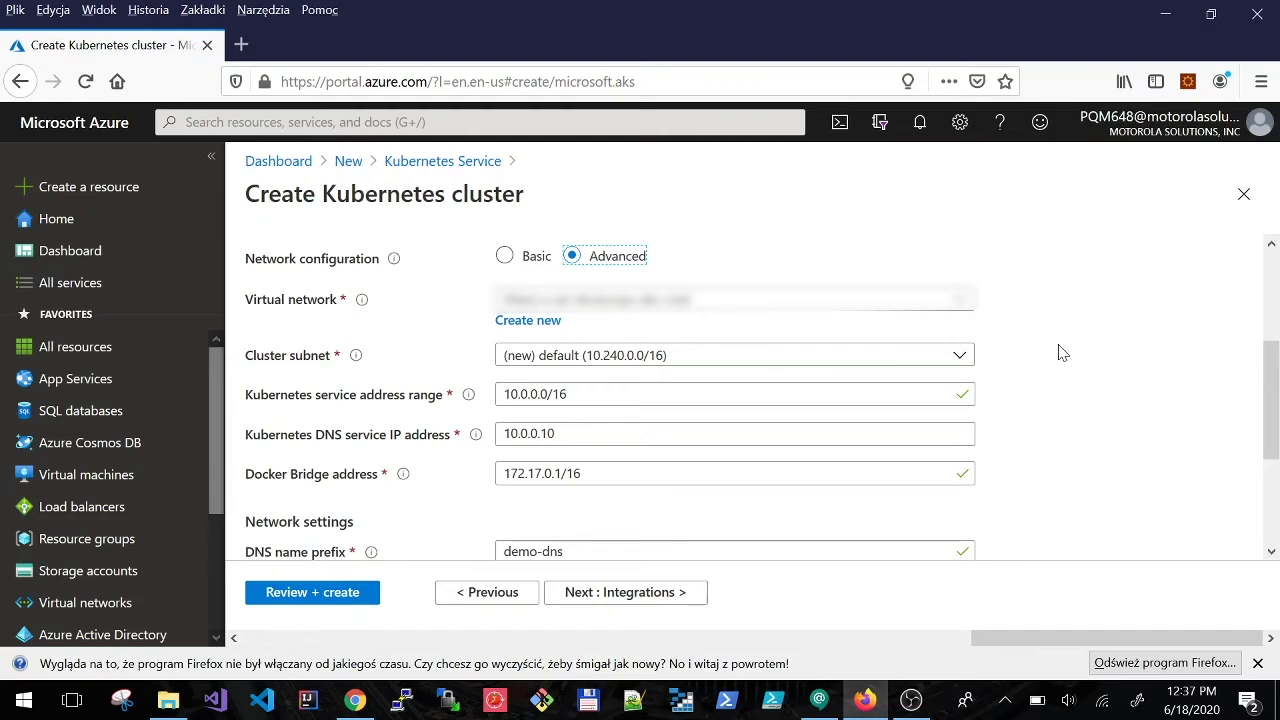
Step: Review the advanced network address fields, the DNS name prefix, and the private cluster, network policy and HTTP application routing options
left_click_drag(1270, 362, 1265, 387)
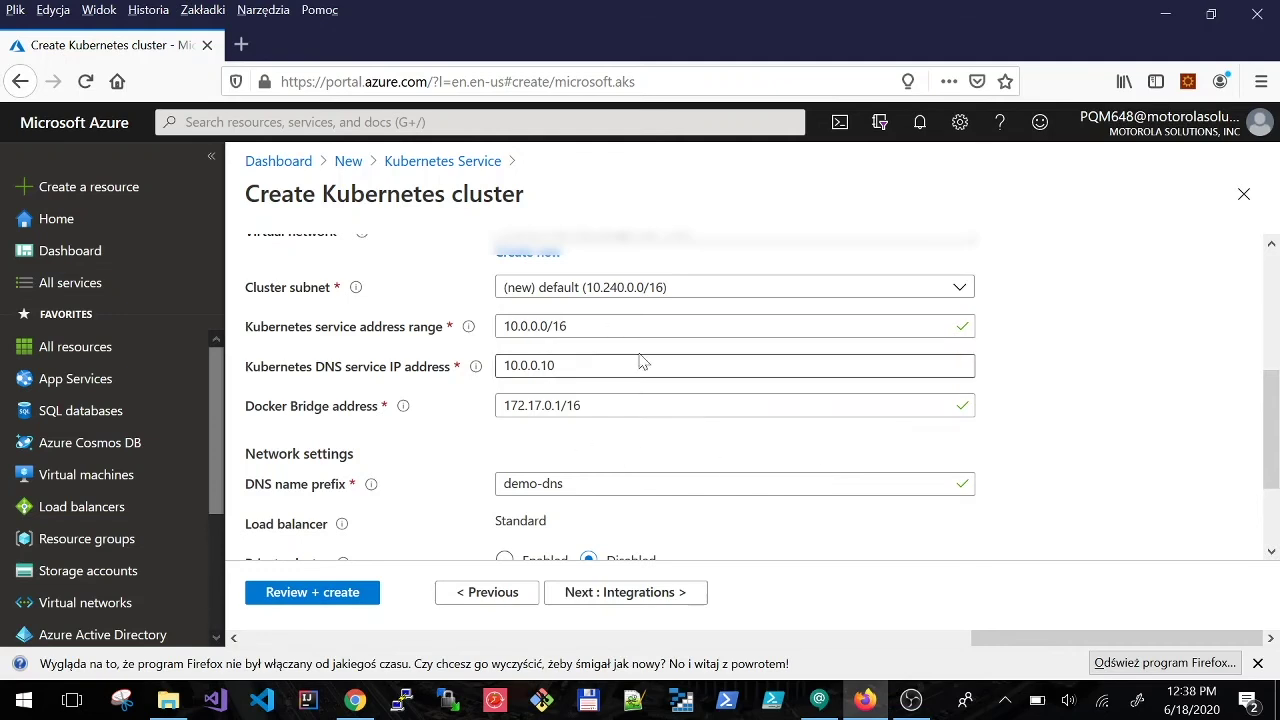
scroll(1006, 486, "down", 2)
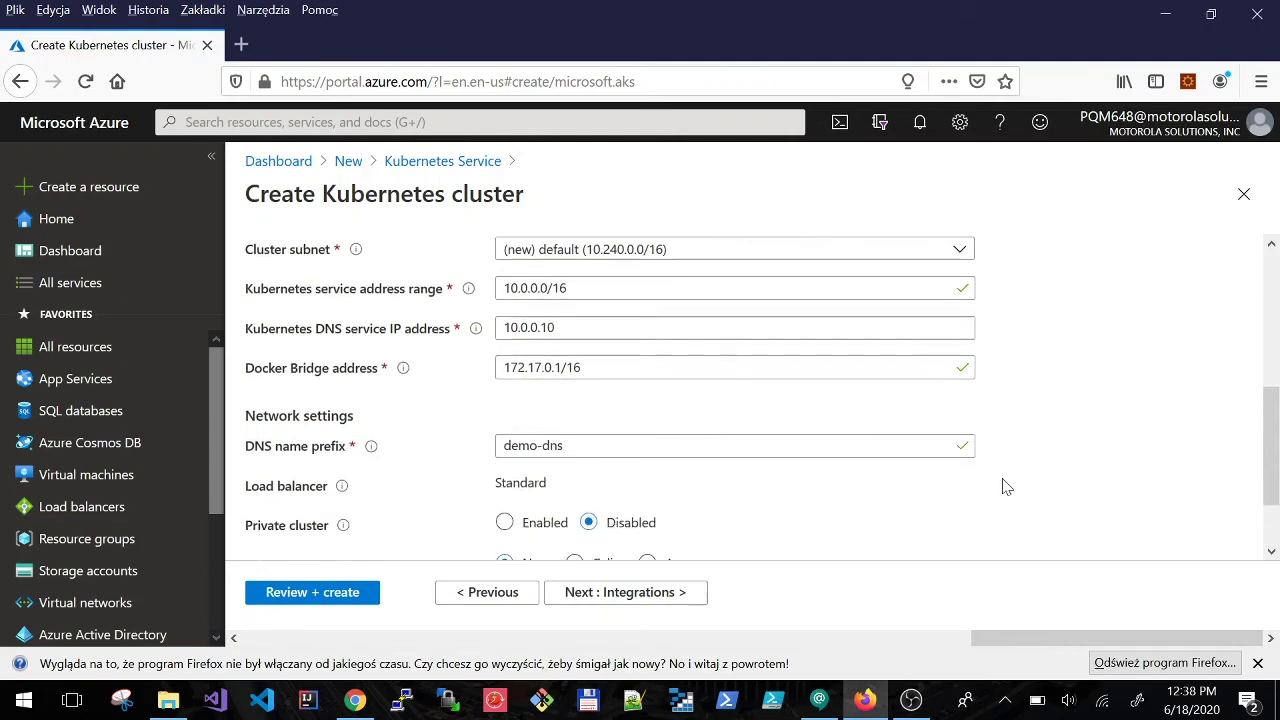
scroll(1004, 486, "down", 1)
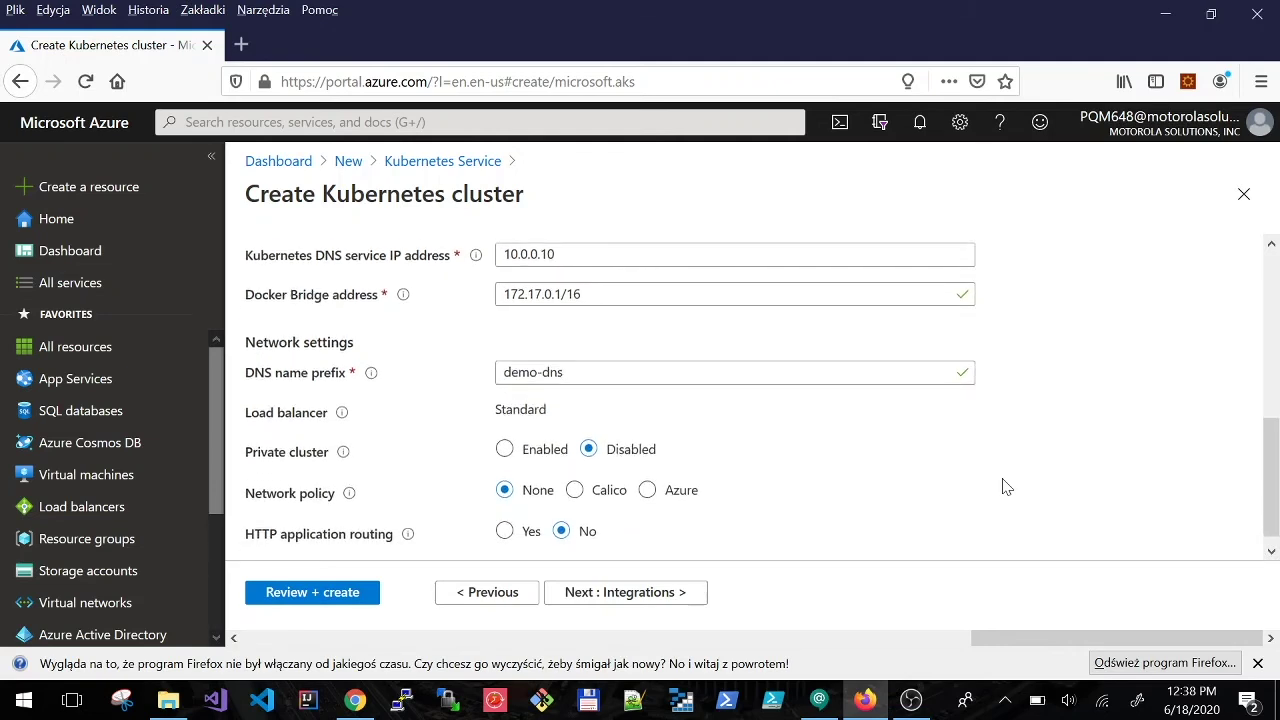
left_click_drag(580, 359, 504, 359)
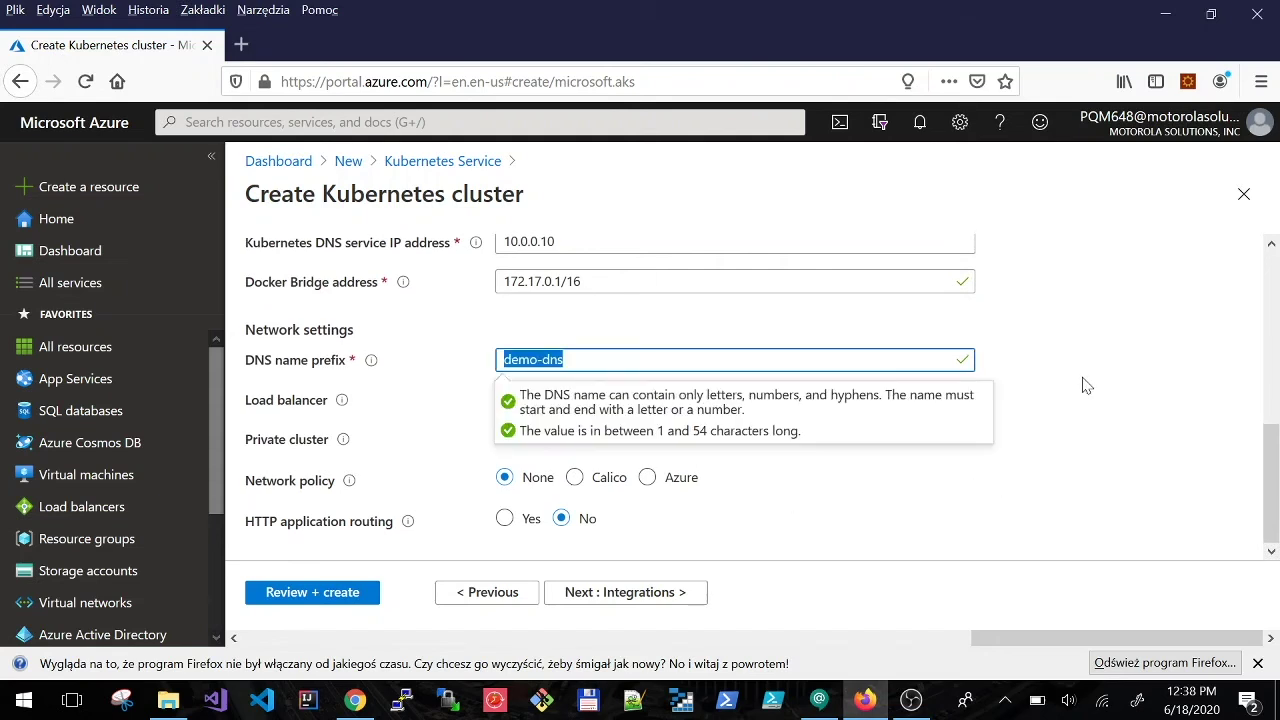
left_click(1175, 378)
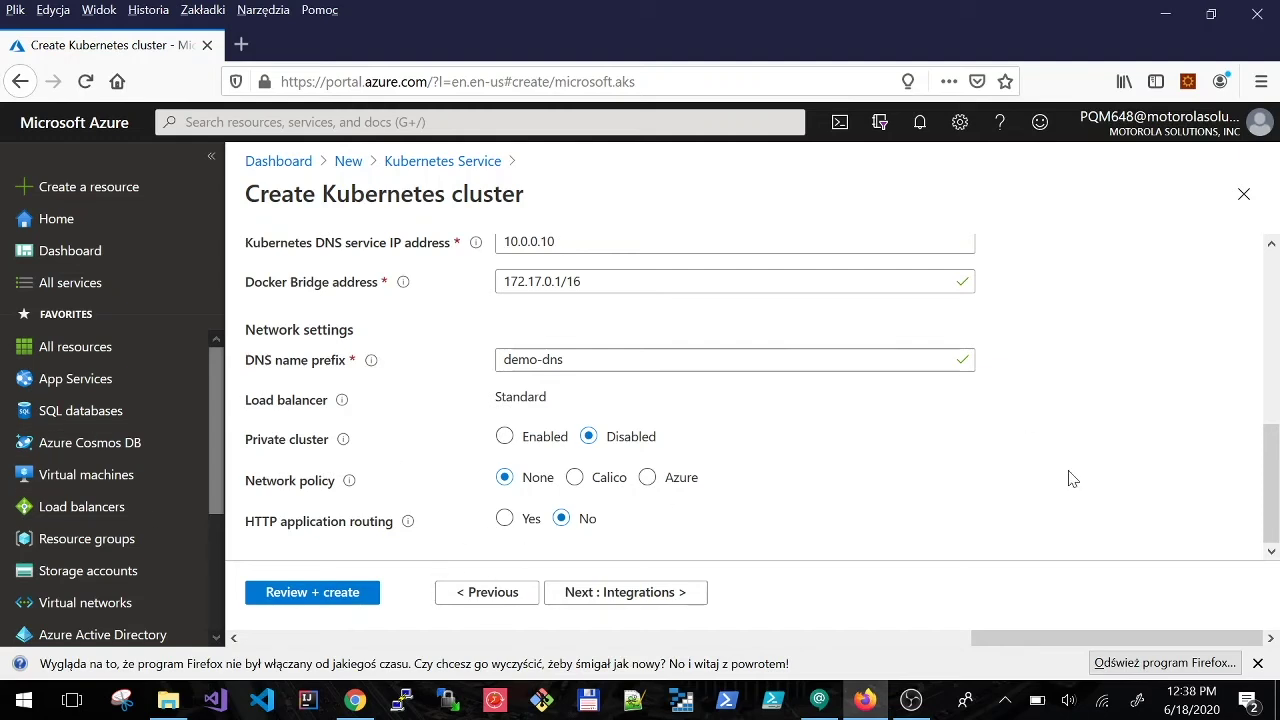
Step: Review HTTP application routing, proceed to the integrations settings to check container monitoring, and continue to the tags
left_click_drag(247, 522, 398, 522)
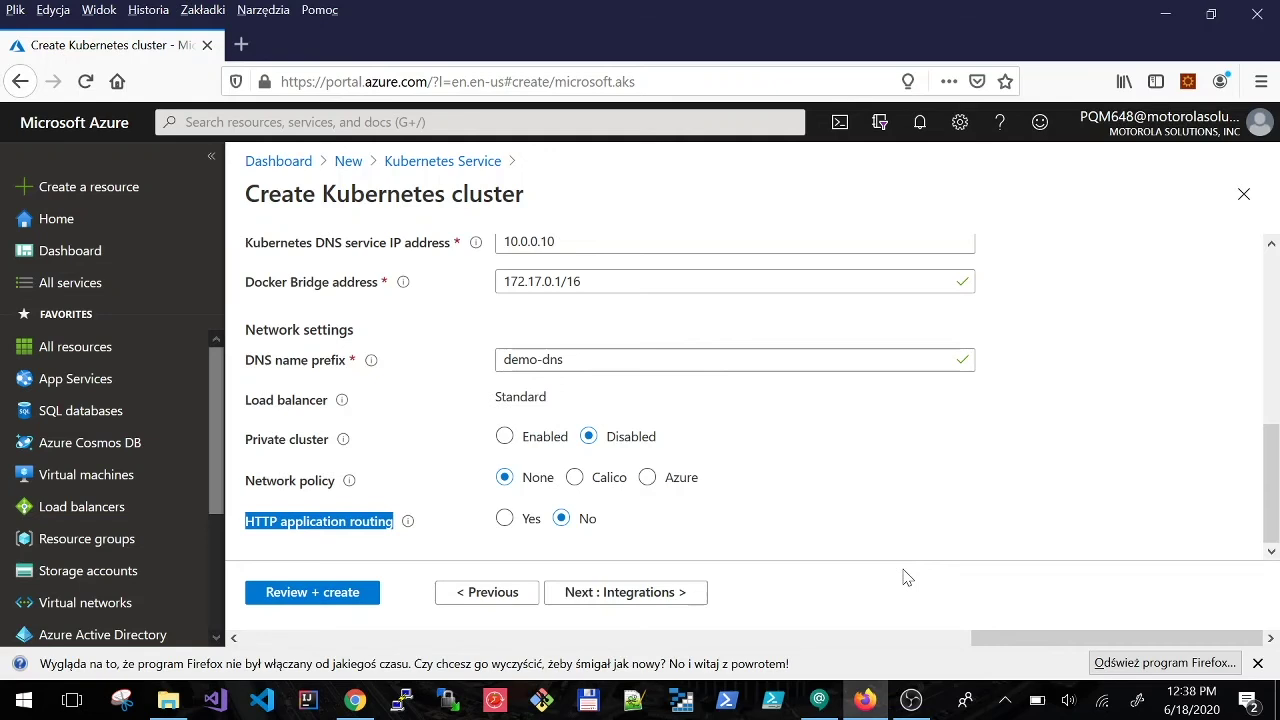
left_click(668, 595)
left_click_drag(1269, 428, 1270, 472)
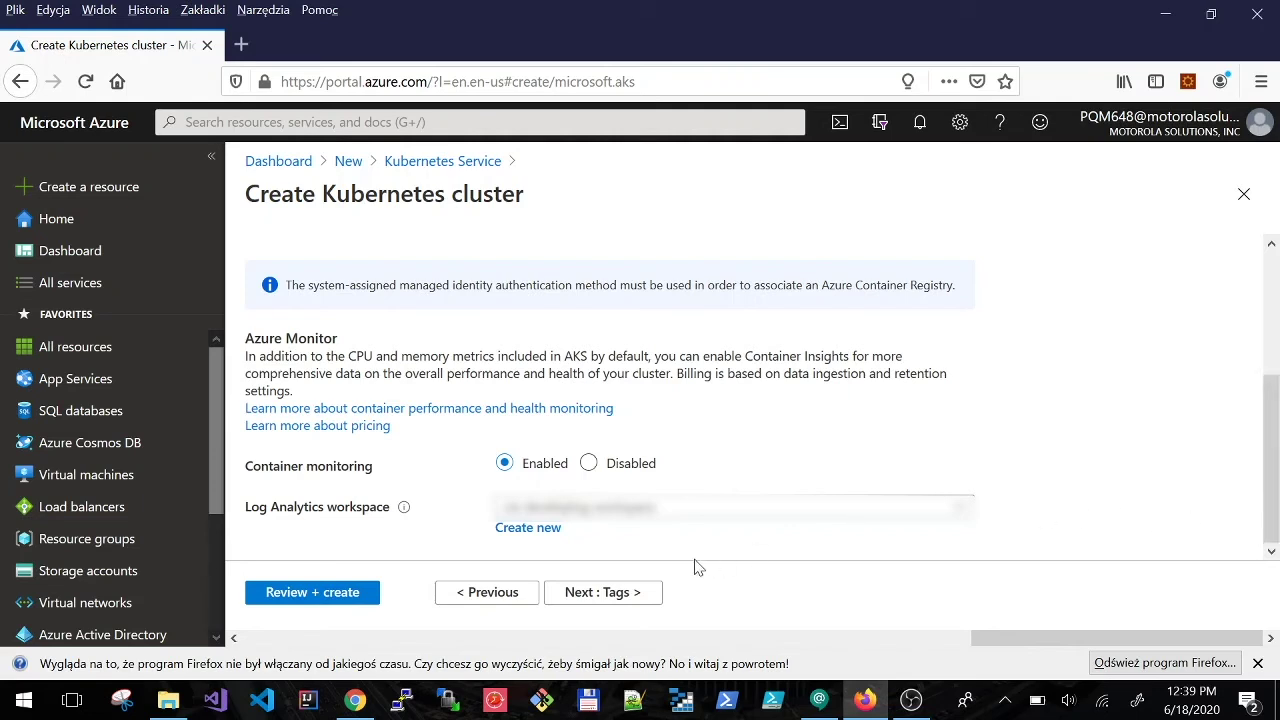
left_click(612, 595)
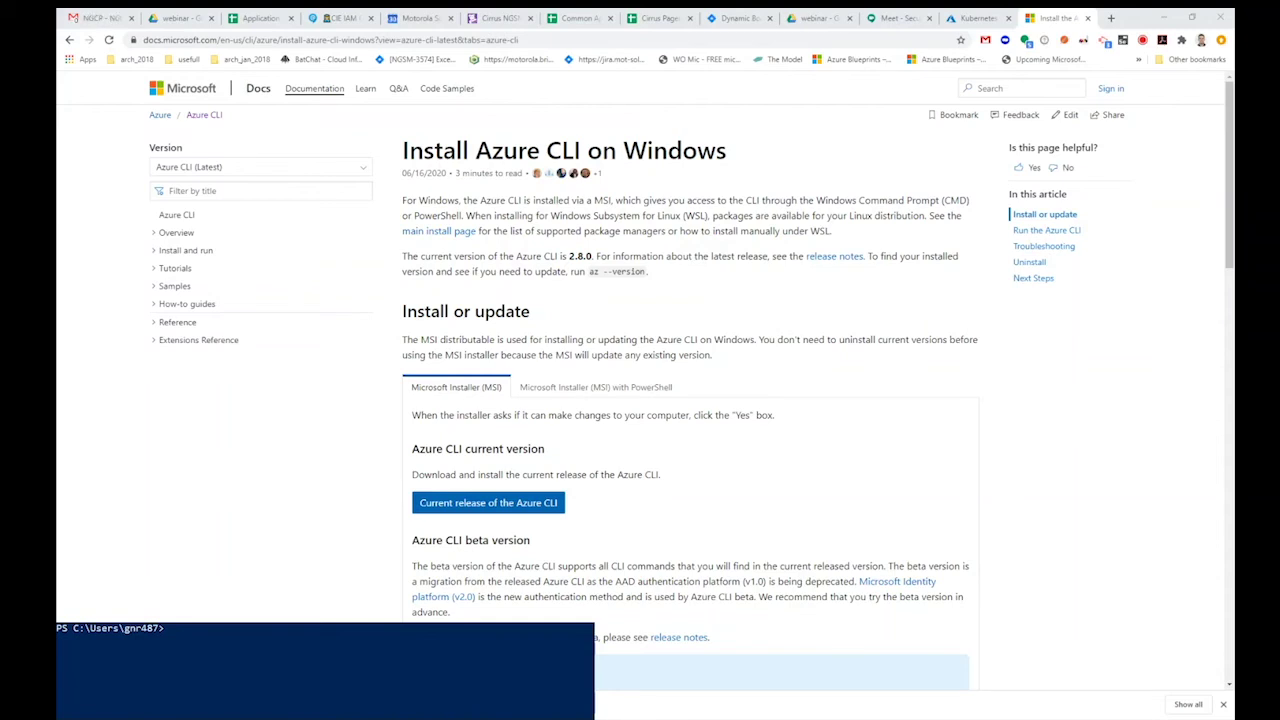
Step: In the Azure CLI documentation, filter the contents for aks and open the az aks reference overview
left_click_drag(397, 158, 751, 157)
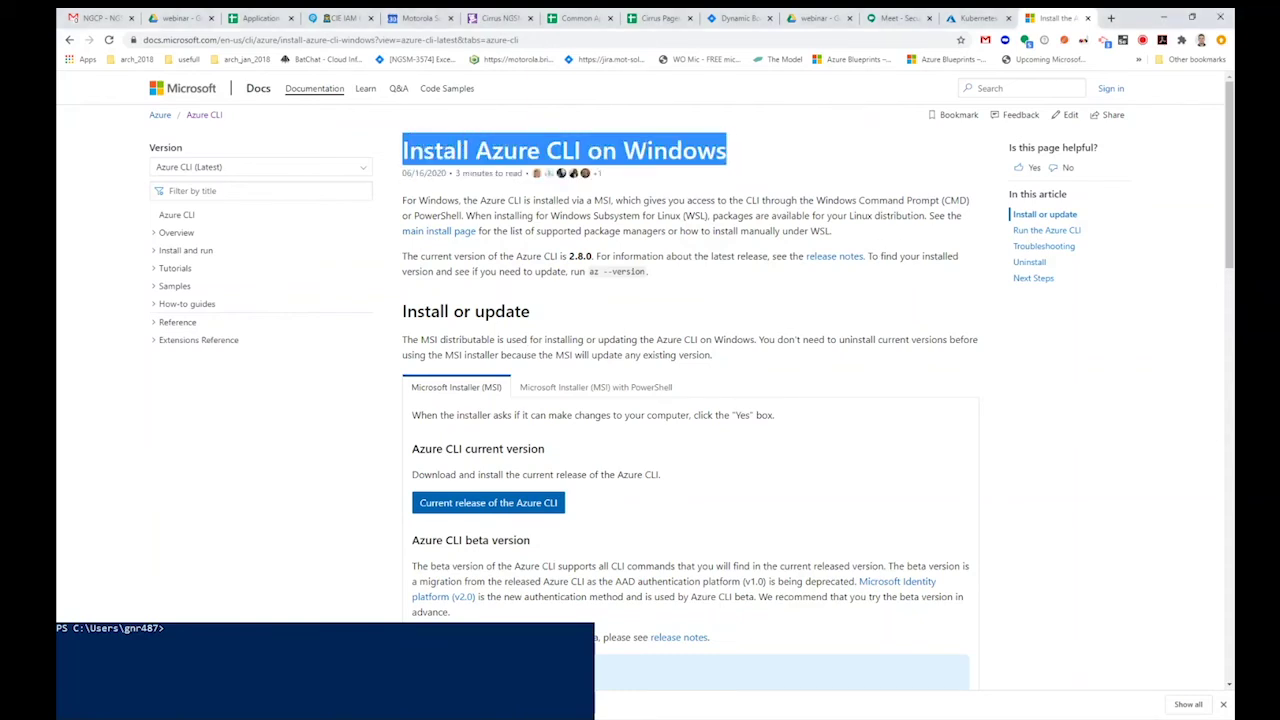
left_click(283, 194)
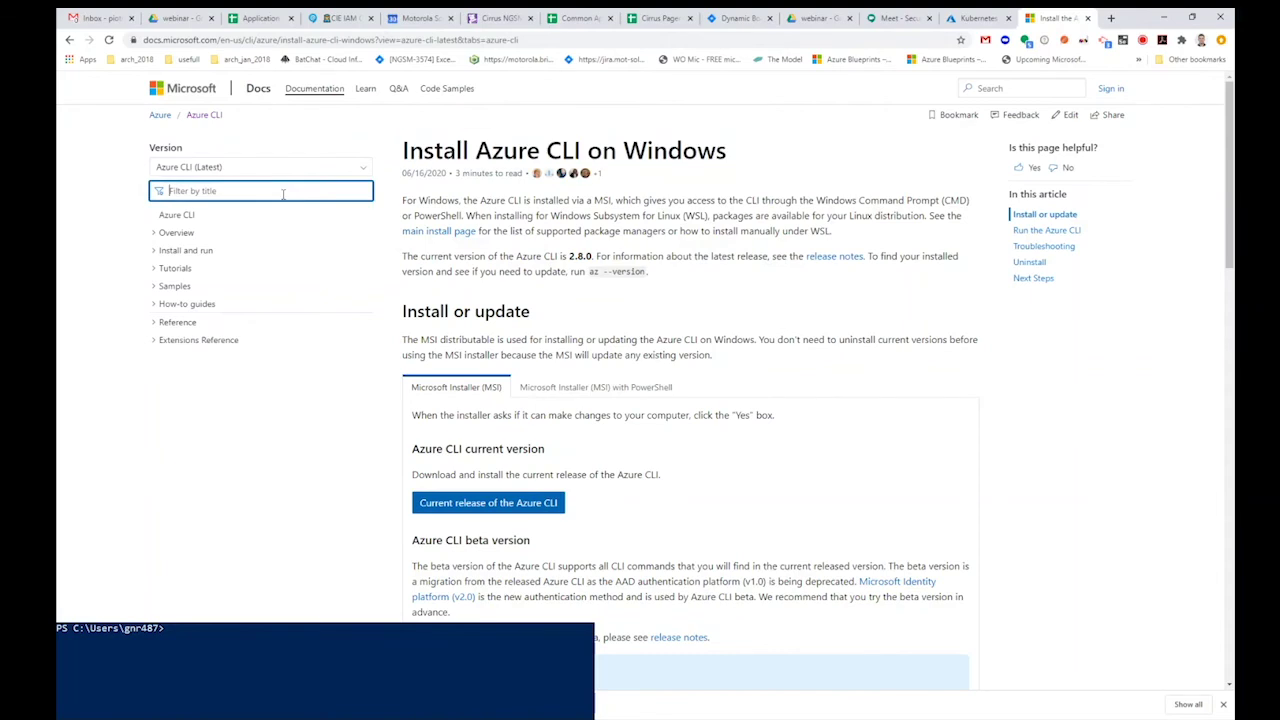
type("aks")
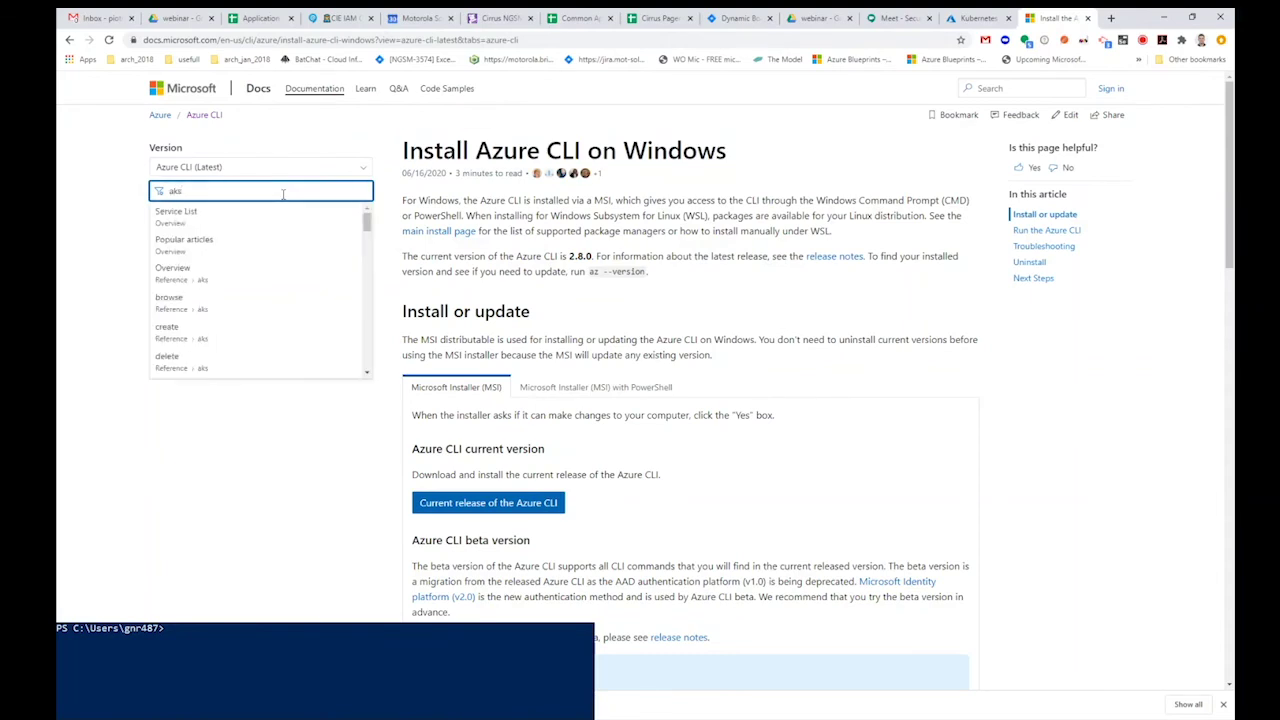
left_click(185, 284)
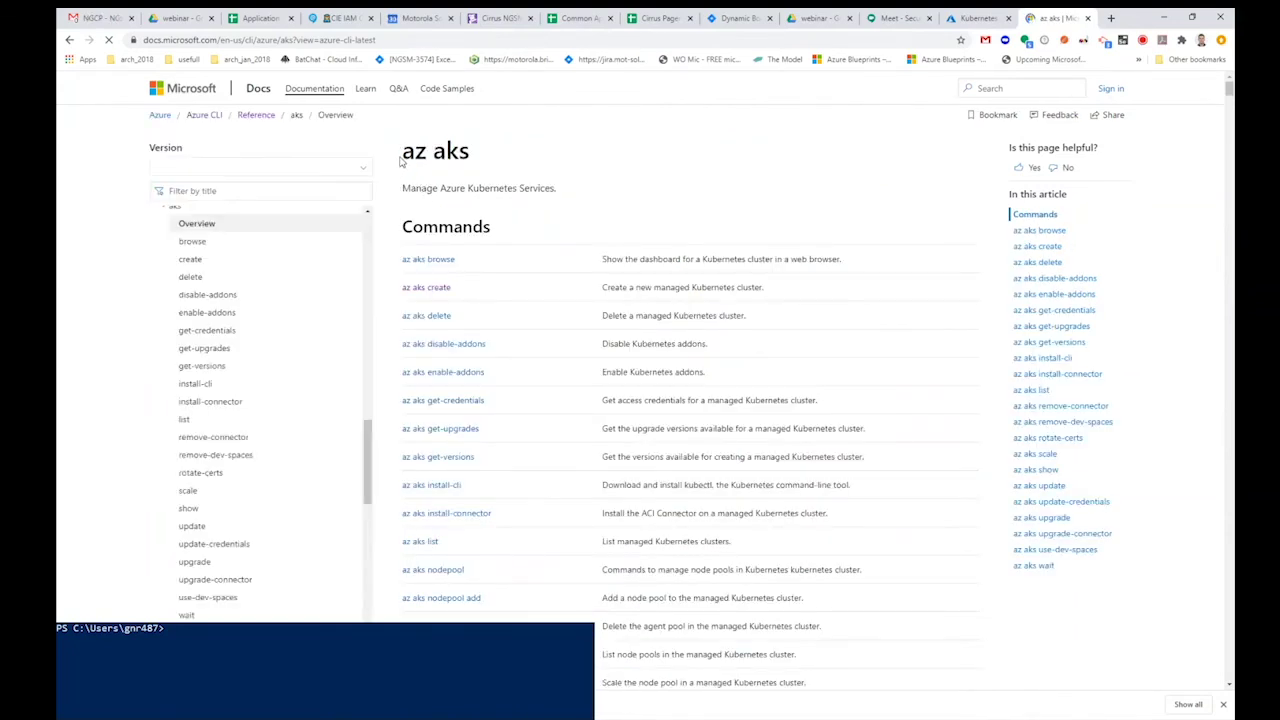
left_click_drag(404, 188, 558, 191)
left_click(574, 196)
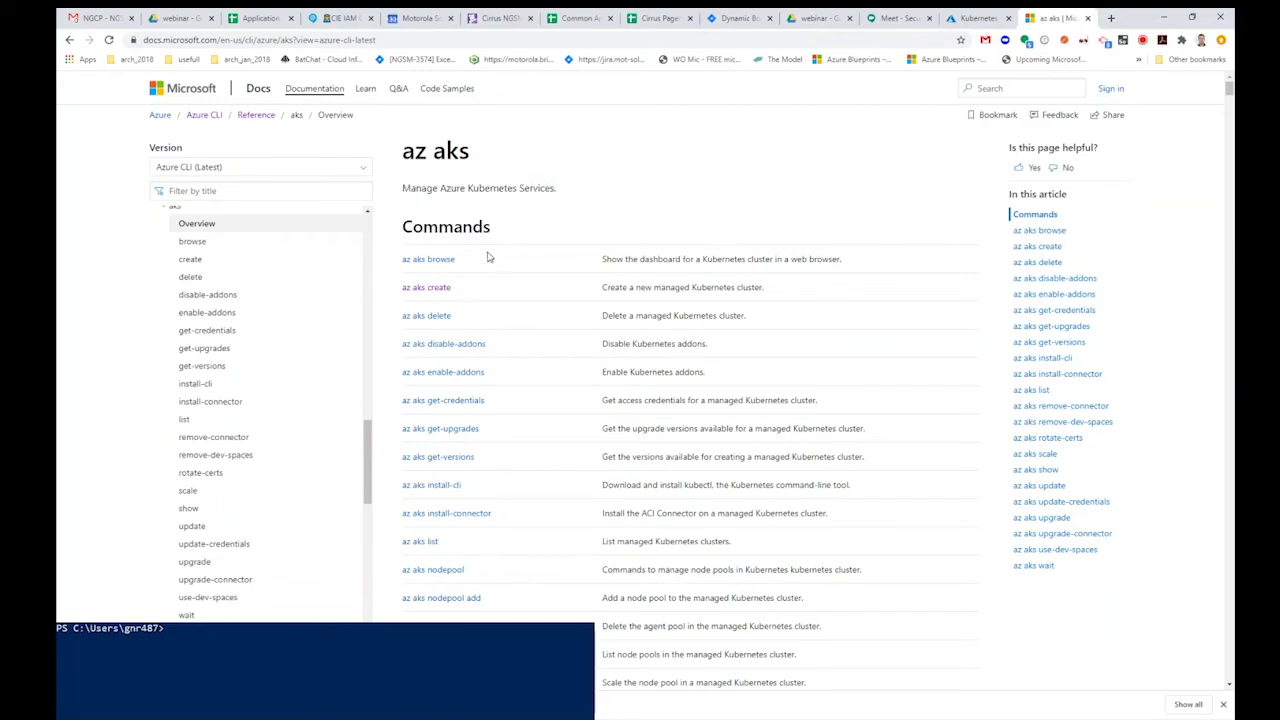
Step: Open the az aks create command reference and find its usage examples
left_click_drag(777, 291, 403, 293)
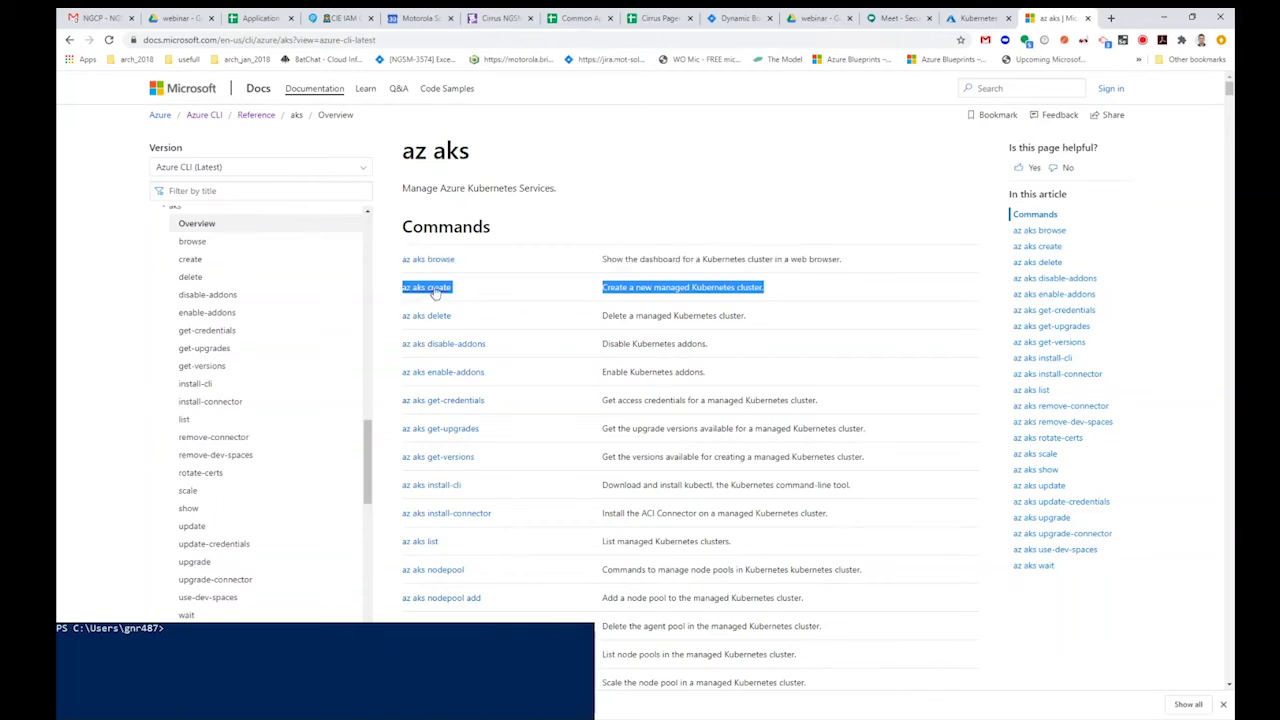
left_click(435, 290)
scroll(437, 290, "down", 4)
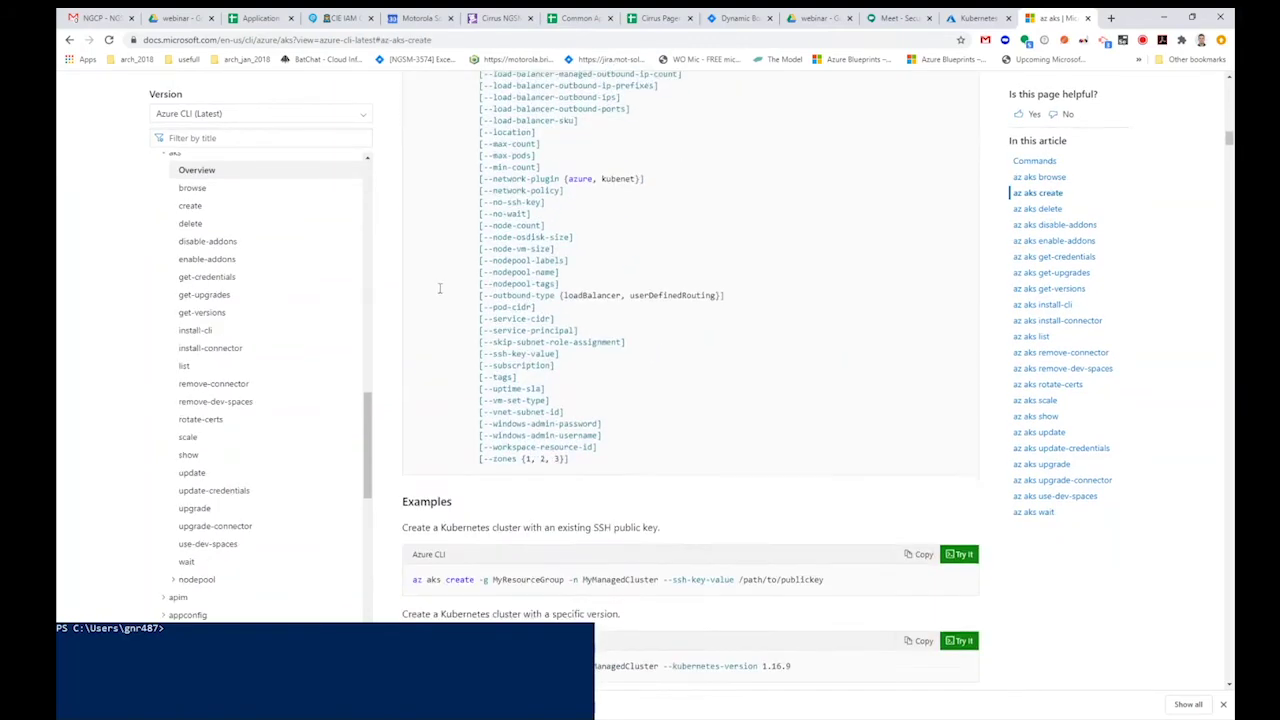
scroll(438, 289, "down", 1)
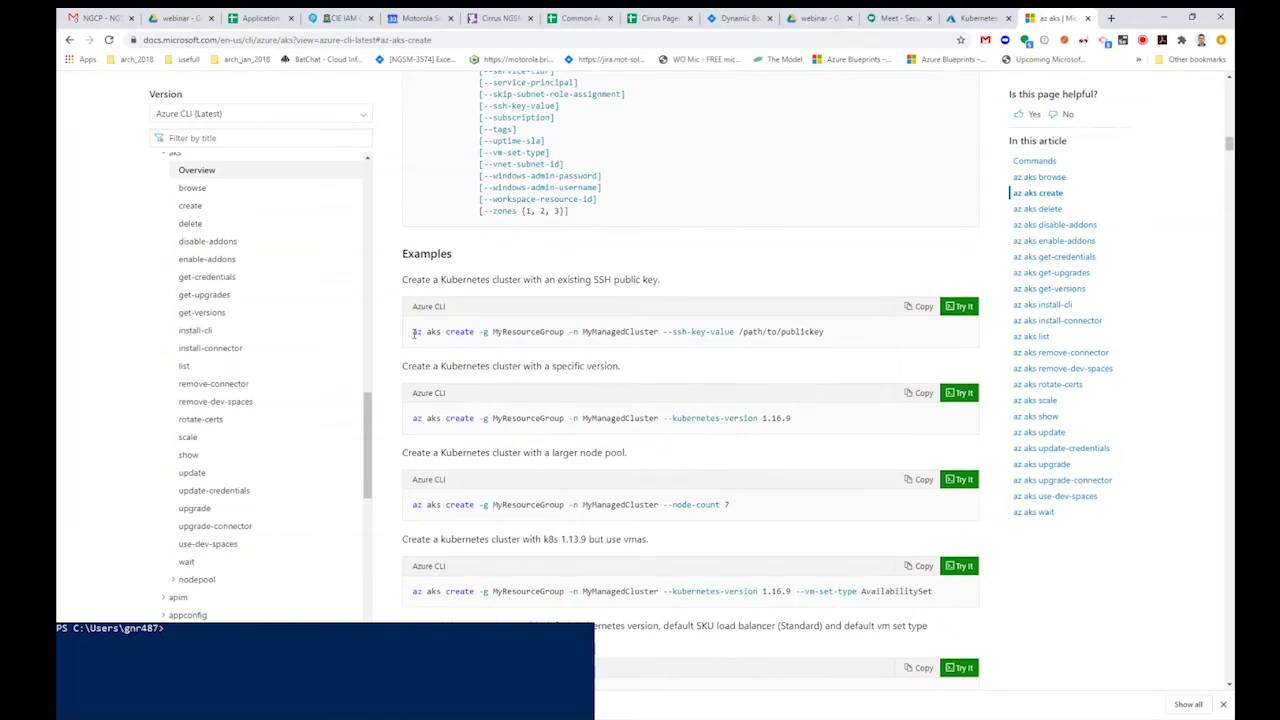
scroll(433, 390, "down", 1)
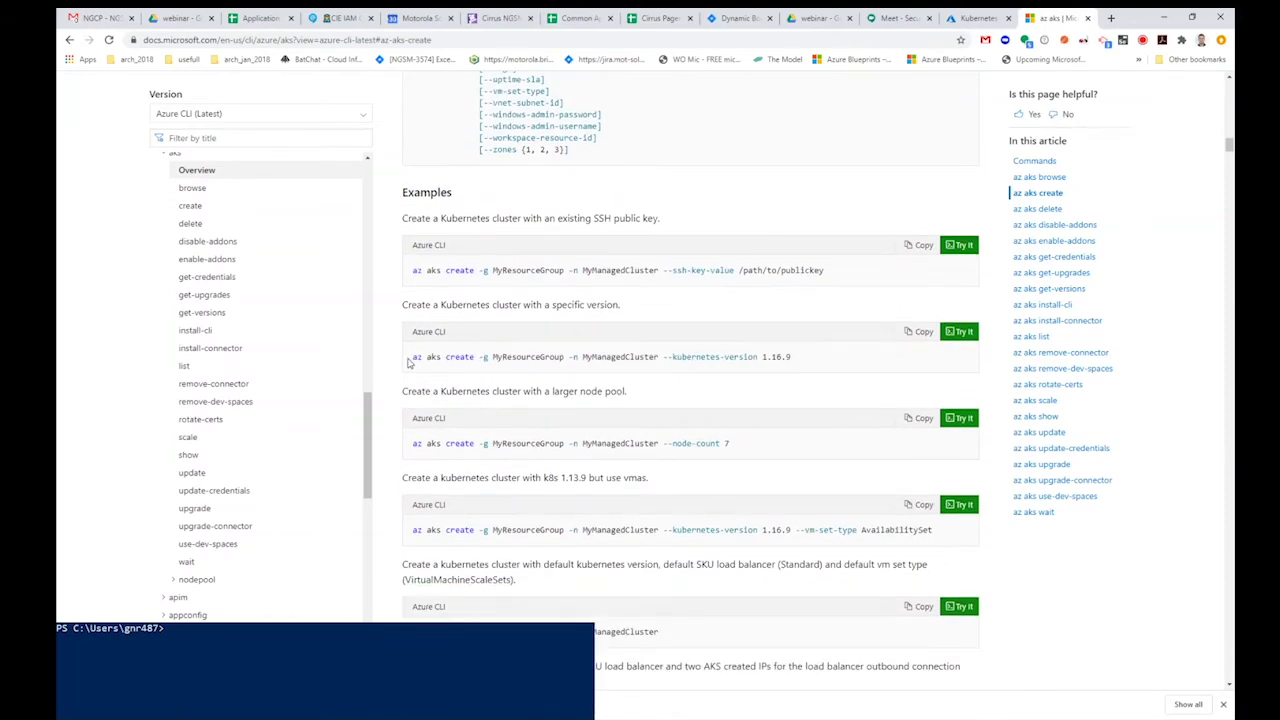
Step: Examine the az aks create examples for the --kubernetes-version, --node-count and --vm-set-type options
left_click_drag(408, 363, 792, 370)
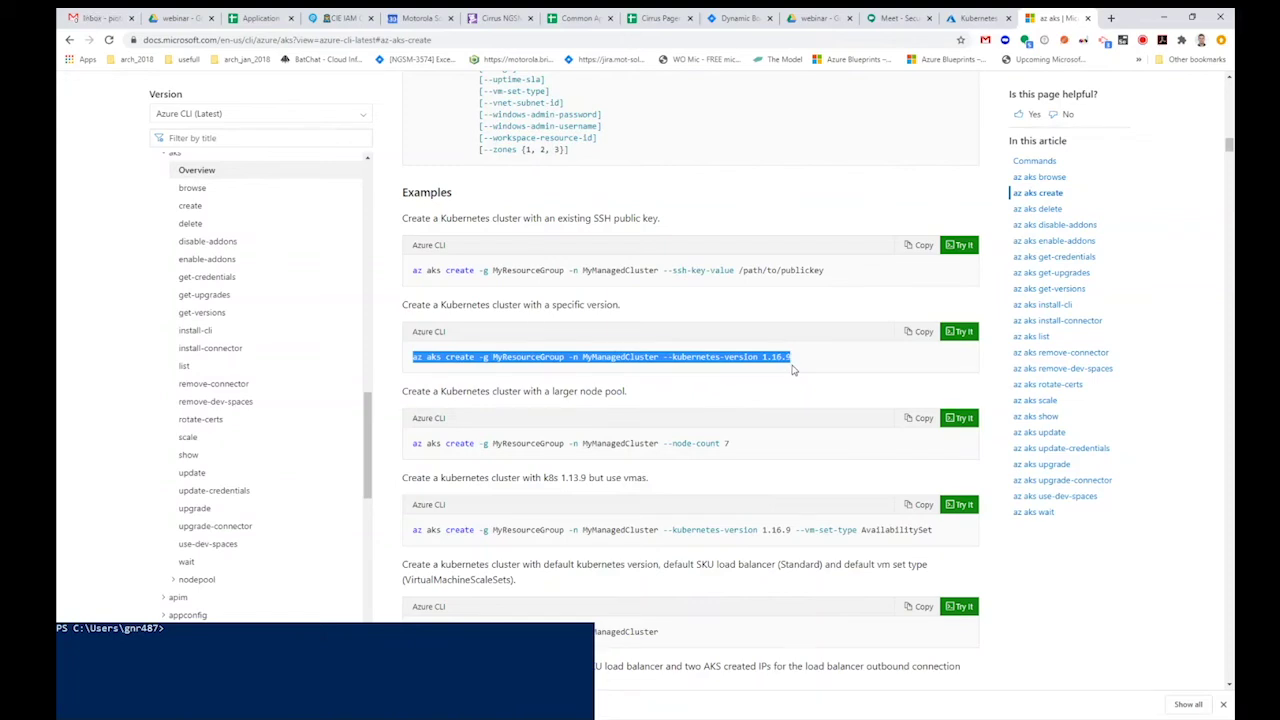
left_click_drag(792, 358, 667, 362)
left_click_drag(731, 445, 667, 447)
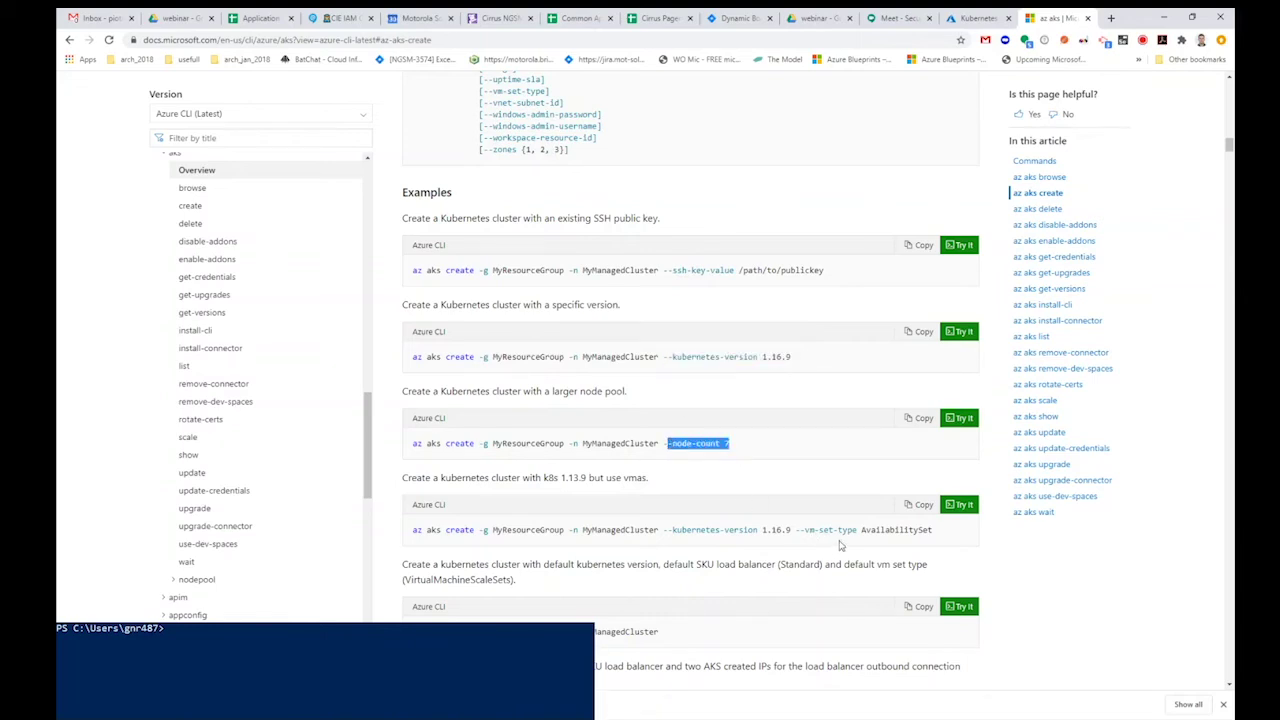
left_click_drag(933, 531, 800, 540)
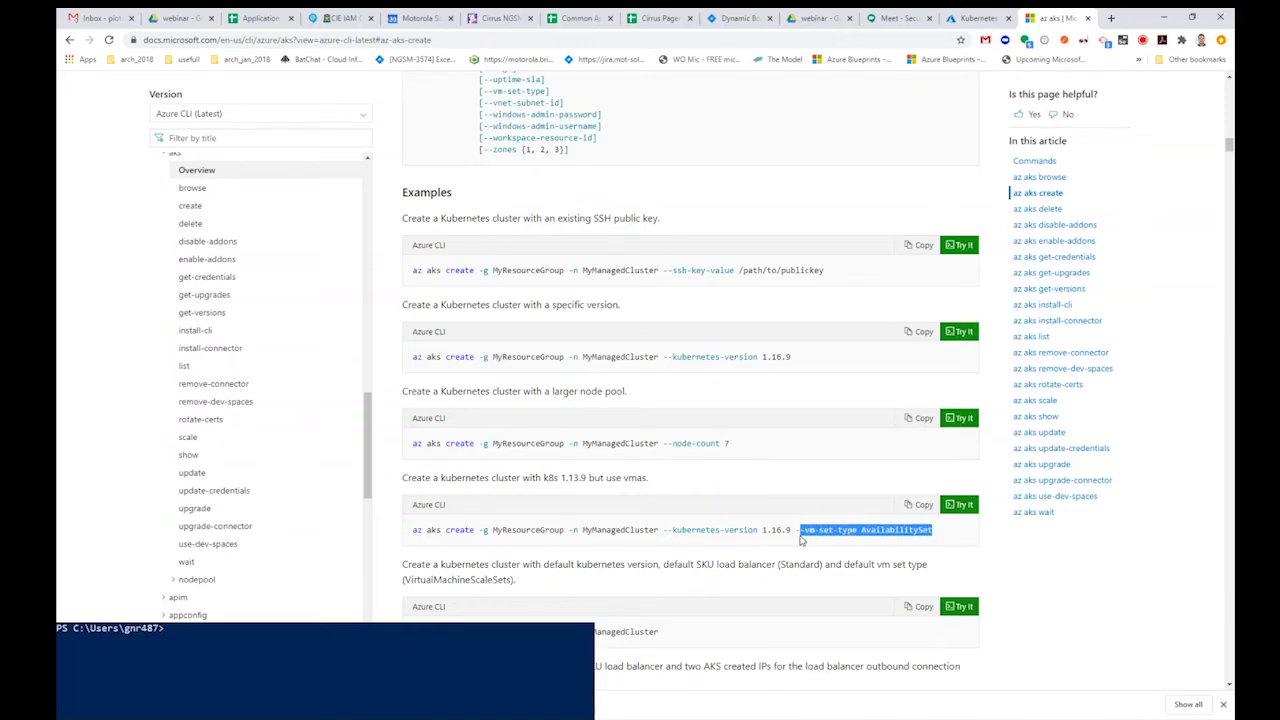
scroll(800, 540, "down", 2)
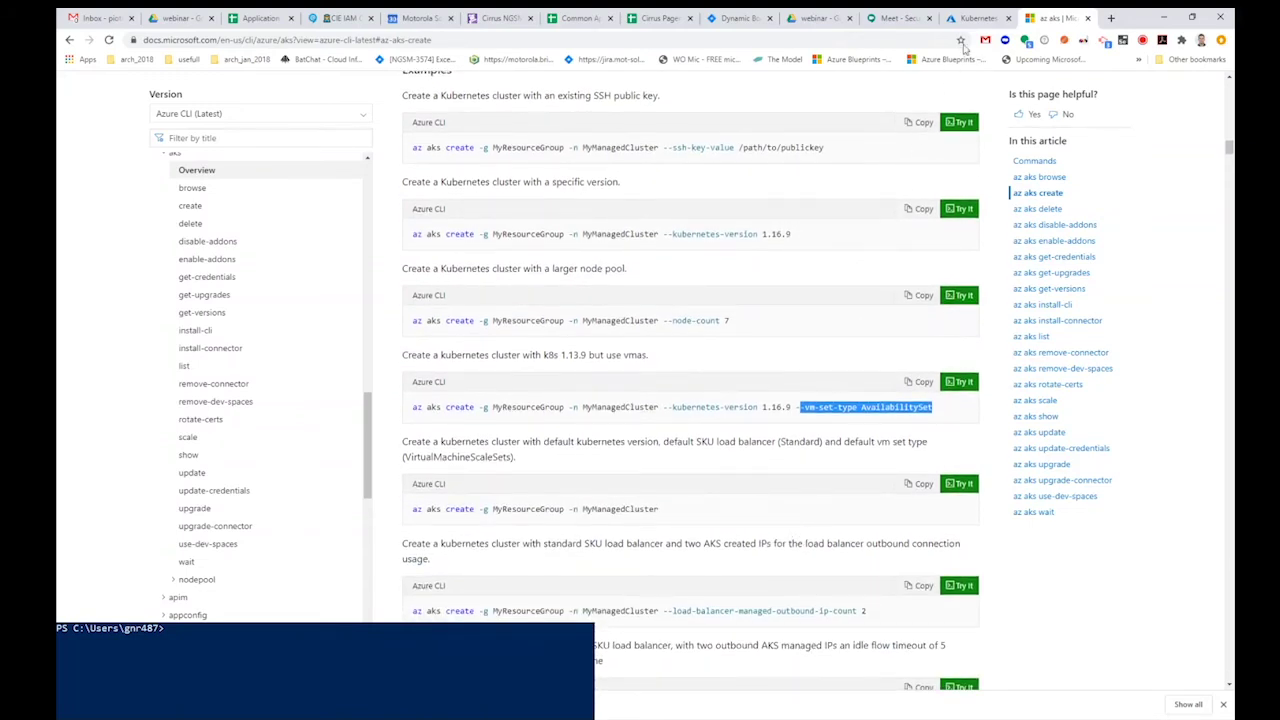
Step: Refresh the portal's Kubernetes services list, and run az aks create in PowerShell for pnf-k8s-sandbox-test in pnf-sandbox with Kubernetes version 1.16.9 and a node count
left_click(975, 18)
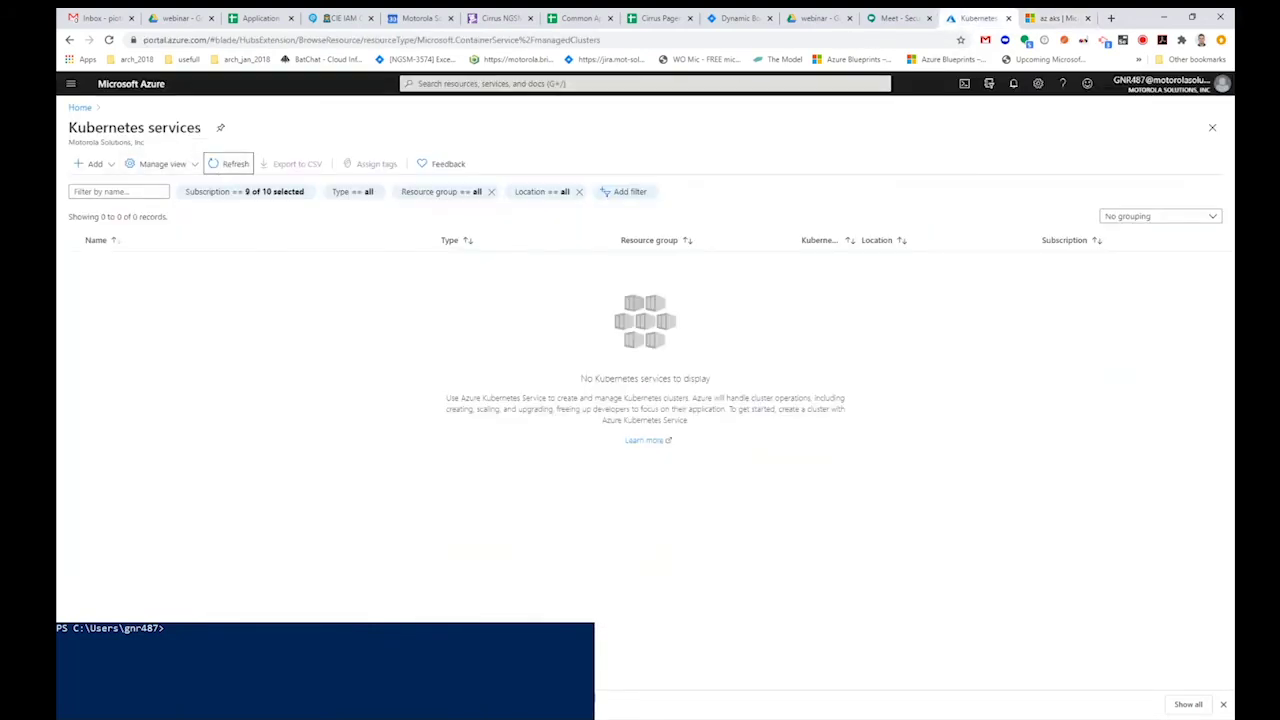
left_click(229, 165)
left_click(242, 703)
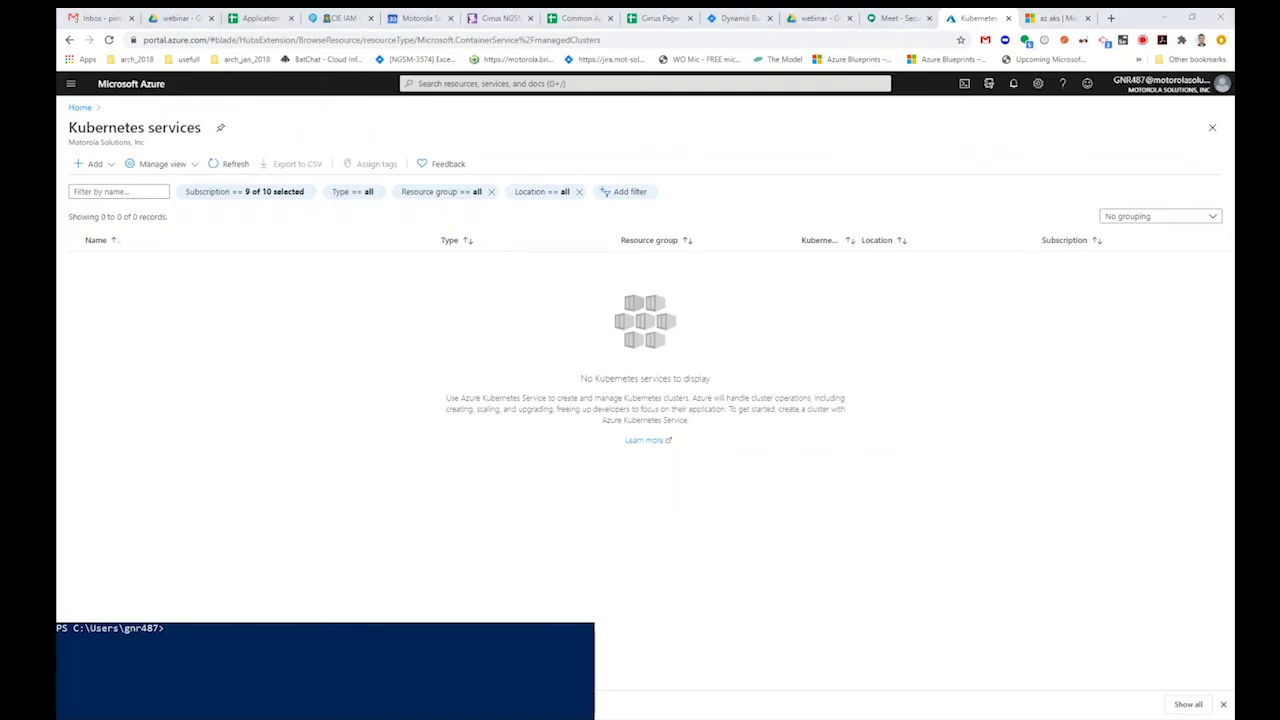
key("Up")
key("Up")
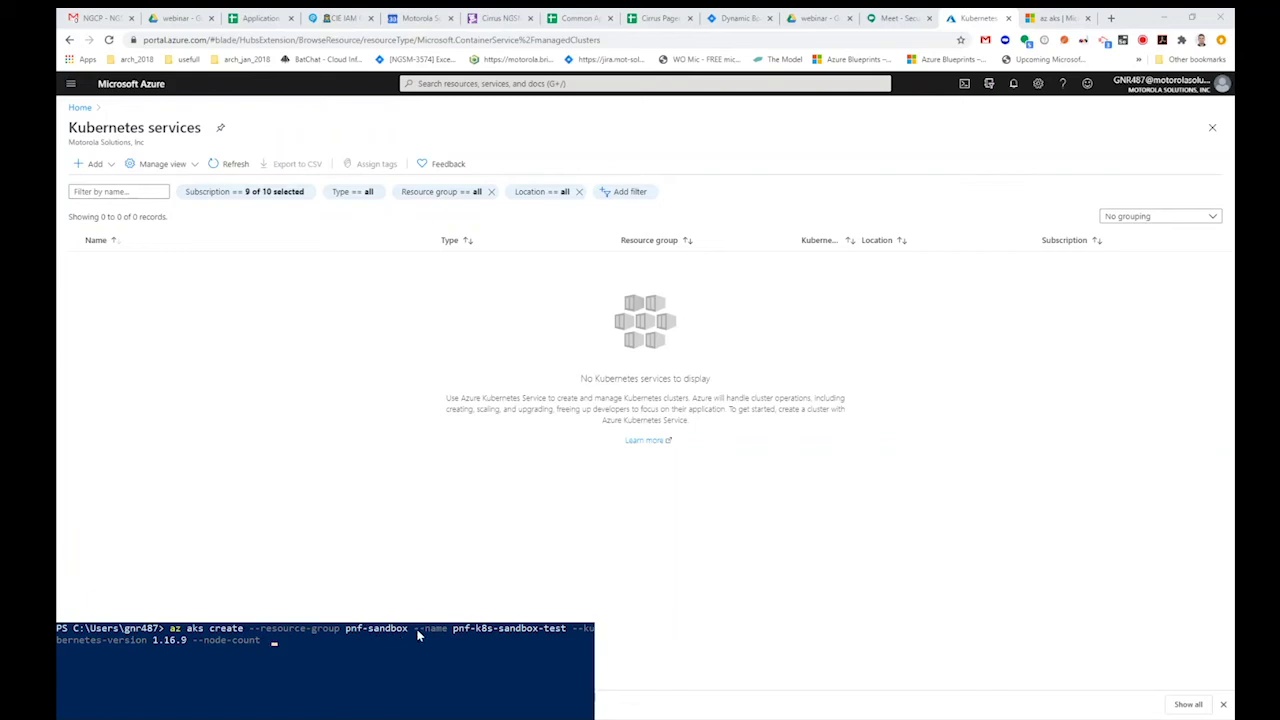
left_click_drag(455, 630, 563, 636)
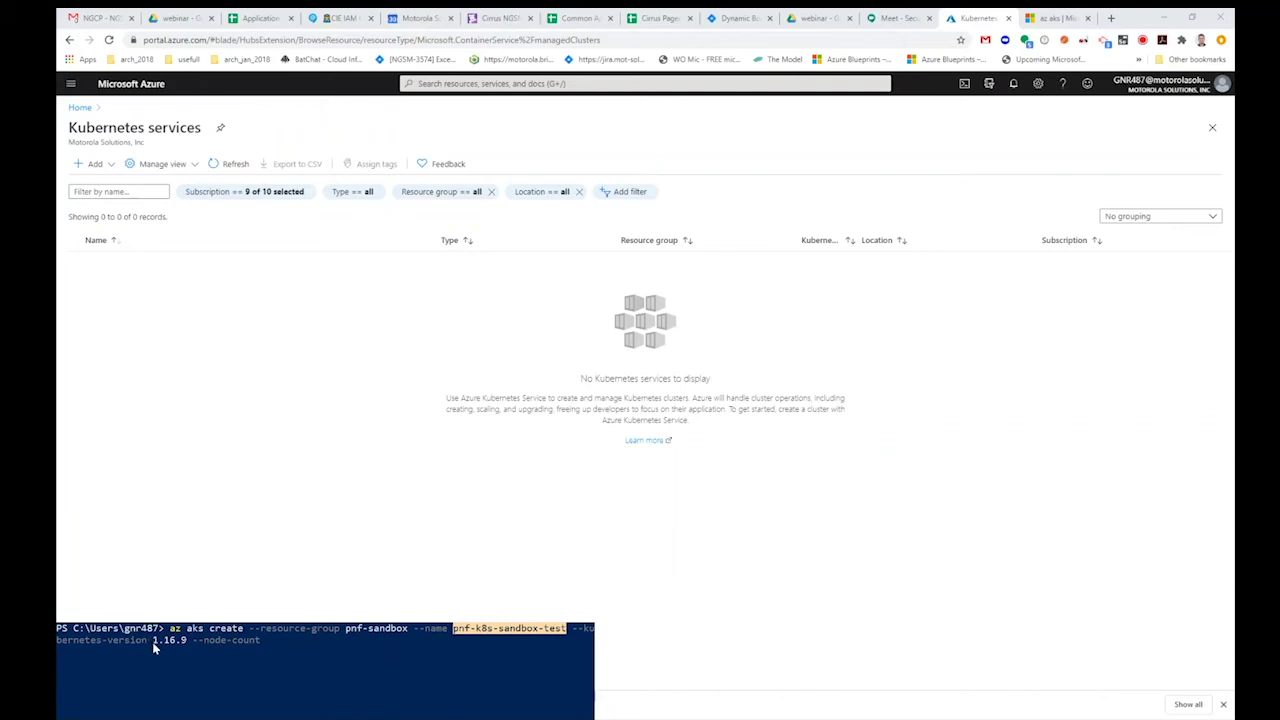
left_click_drag(153, 641, 187, 642)
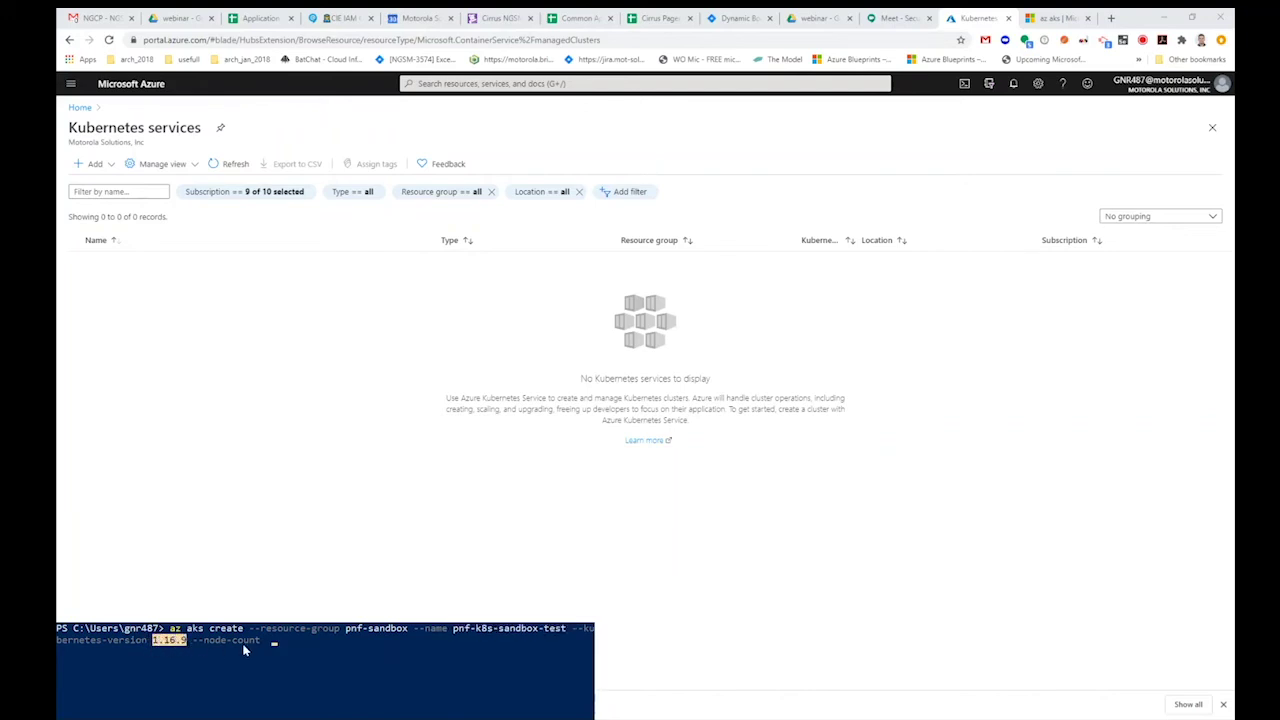
left_click(337, 634)
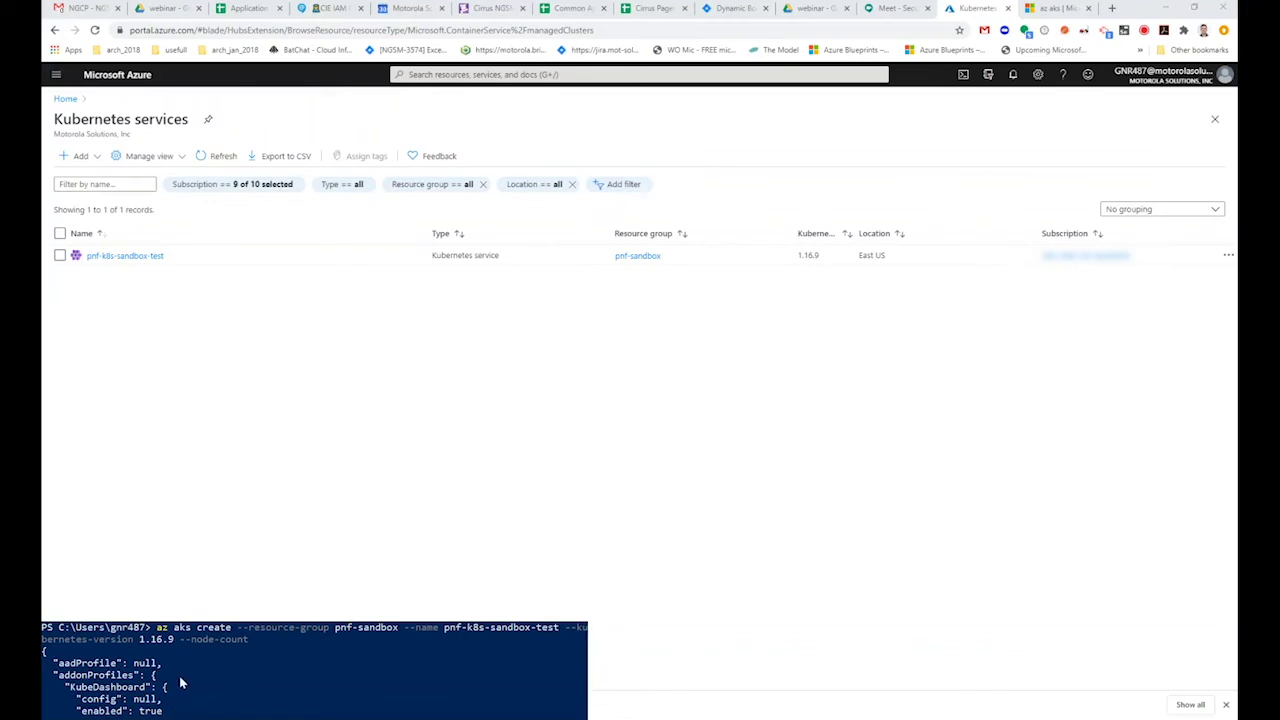
Step: Examine the cluster creation output for the node count in the agent pool profile
scroll(168, 673, "down", 1)
scroll(168, 673, "down", 1)
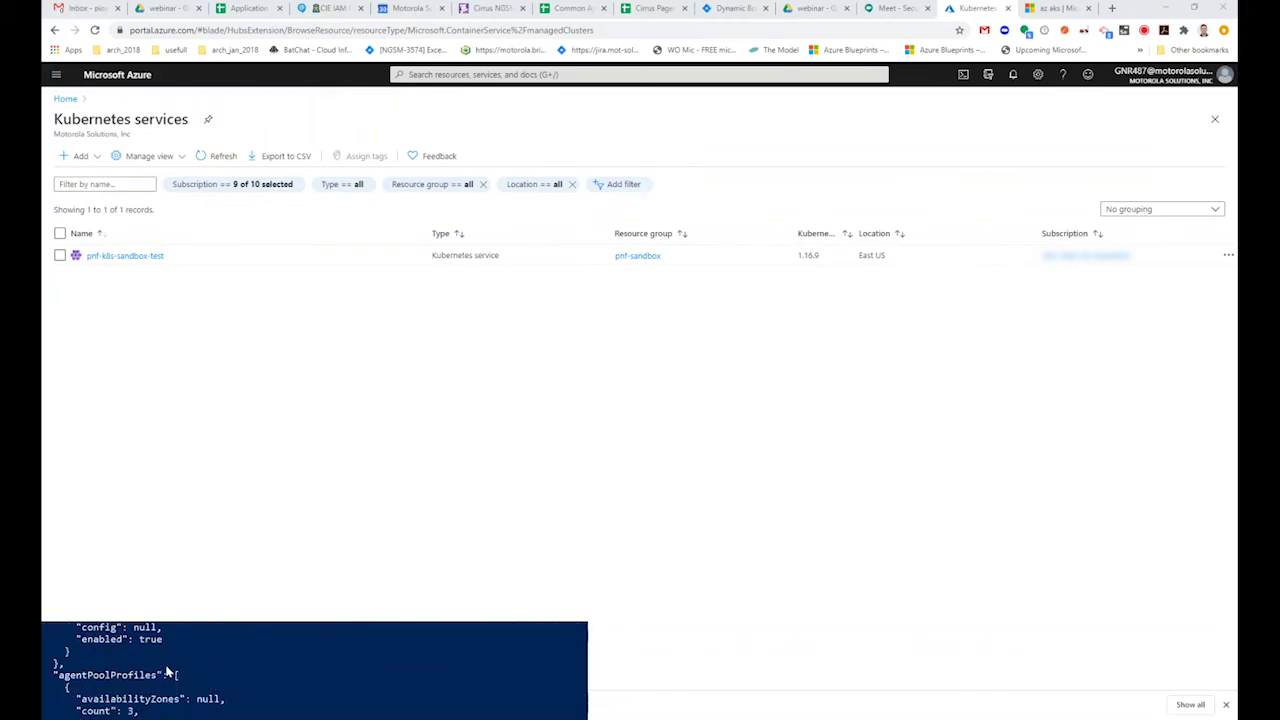
left_click_drag(145, 711, 77, 711)
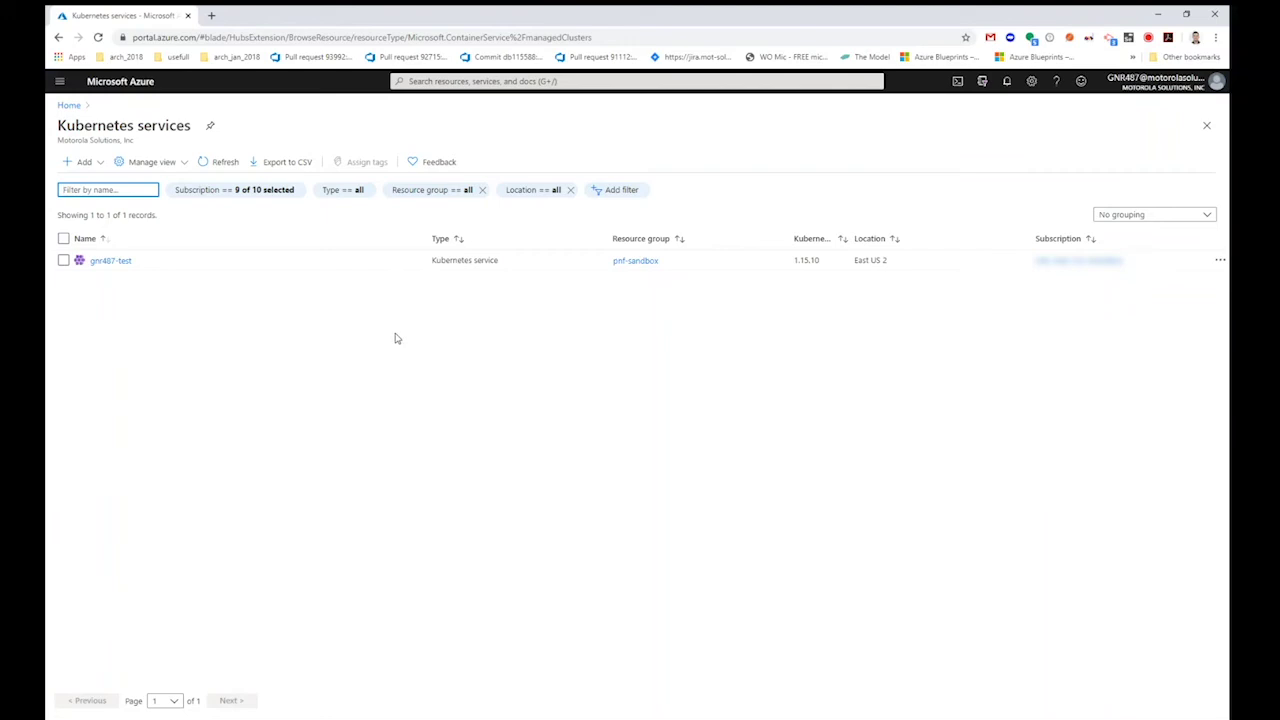
Step: Start adding a new Kubernetes cluster from the Kubernetes services list in the Azure portal
left_click(88, 172)
left_click(121, 189)
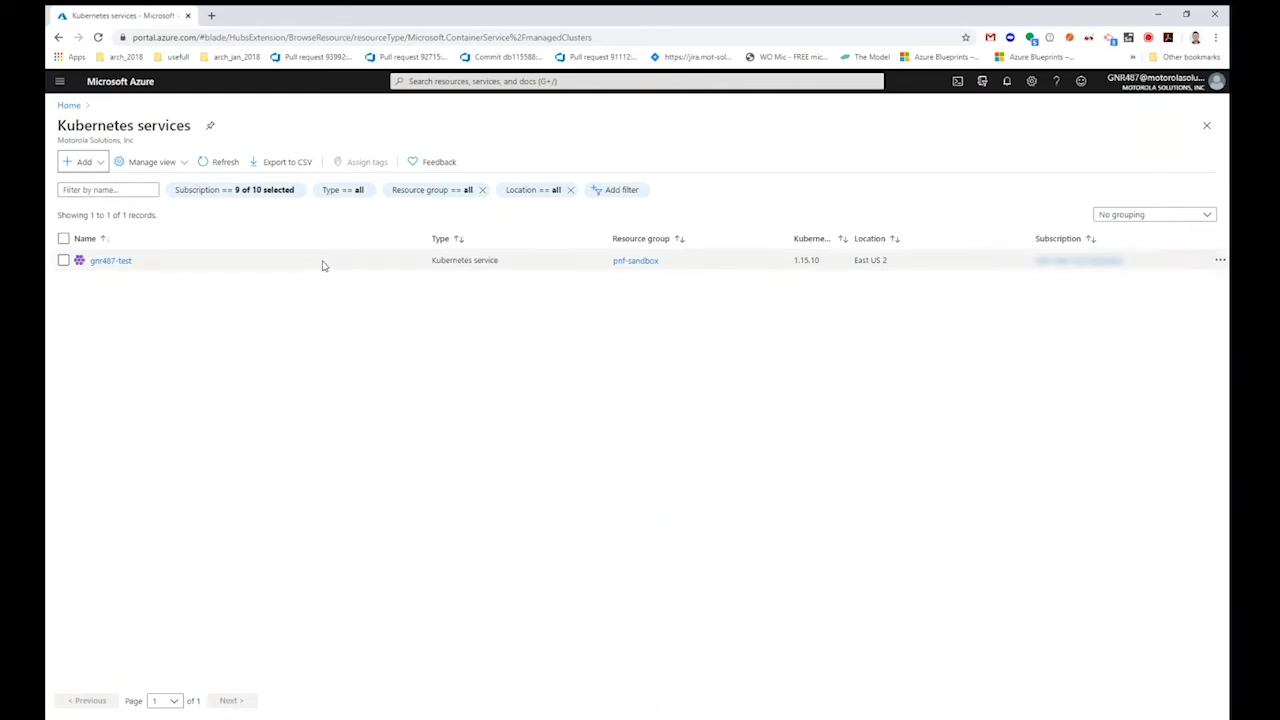
left_click(100, 162)
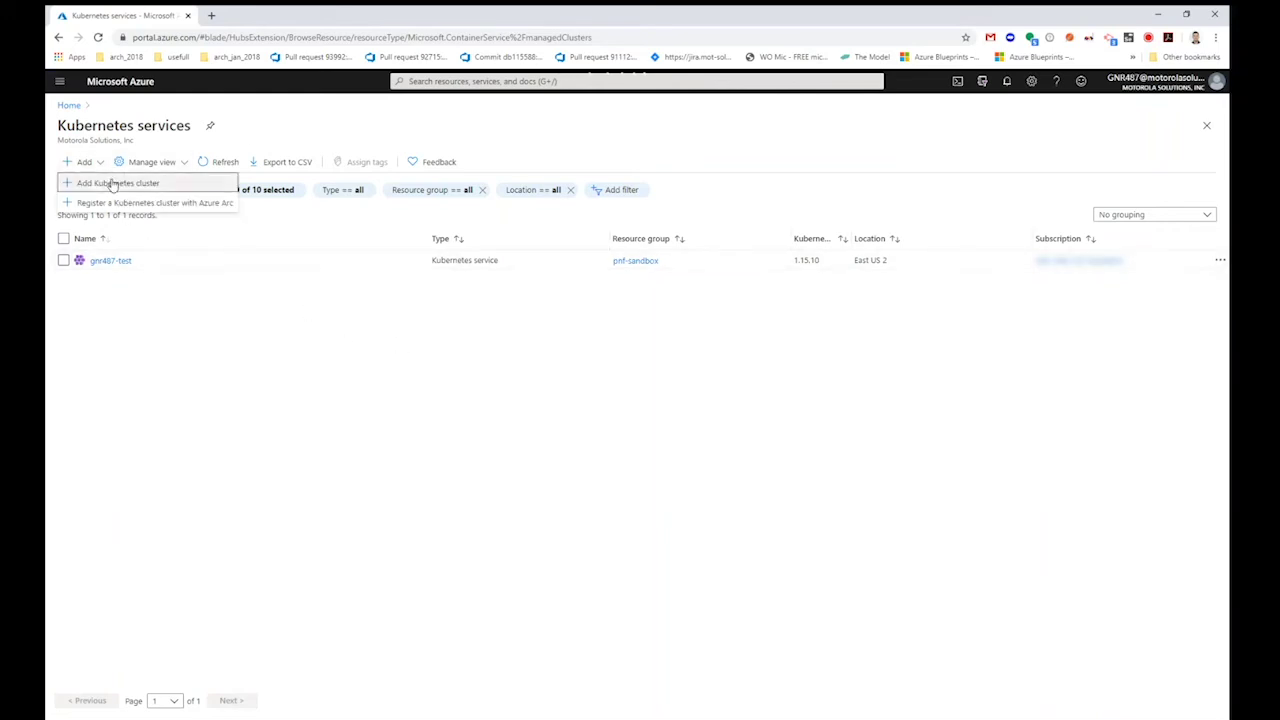
left_click(113, 185)
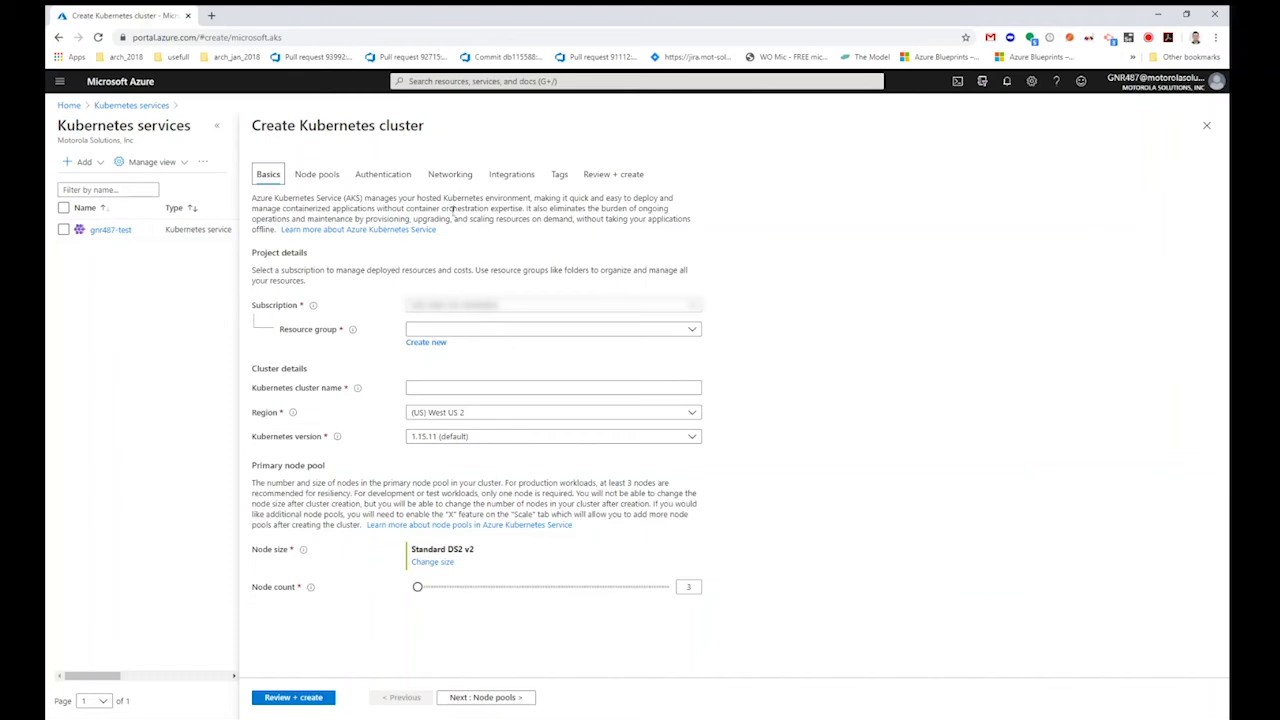
Step: Review the new cluster's node pool, authentication and networking settings, and set the network configuration to Advanced
left_click(320, 176)
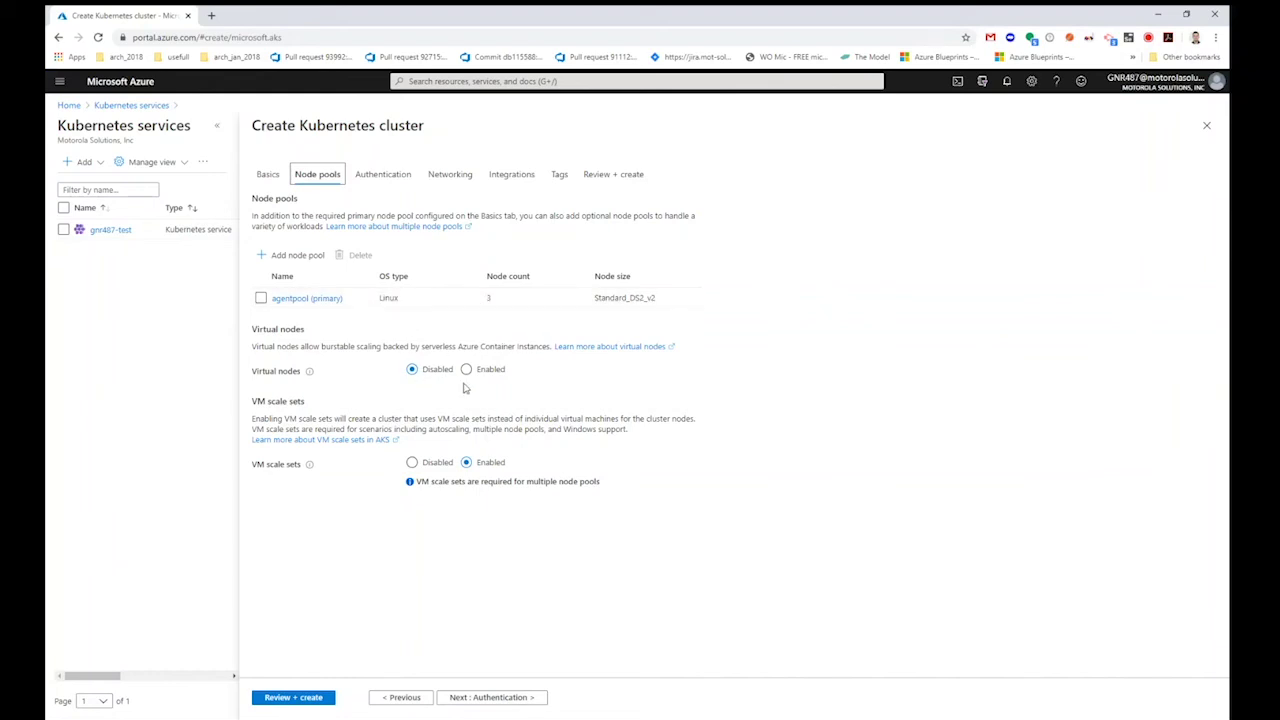
left_click(378, 186)
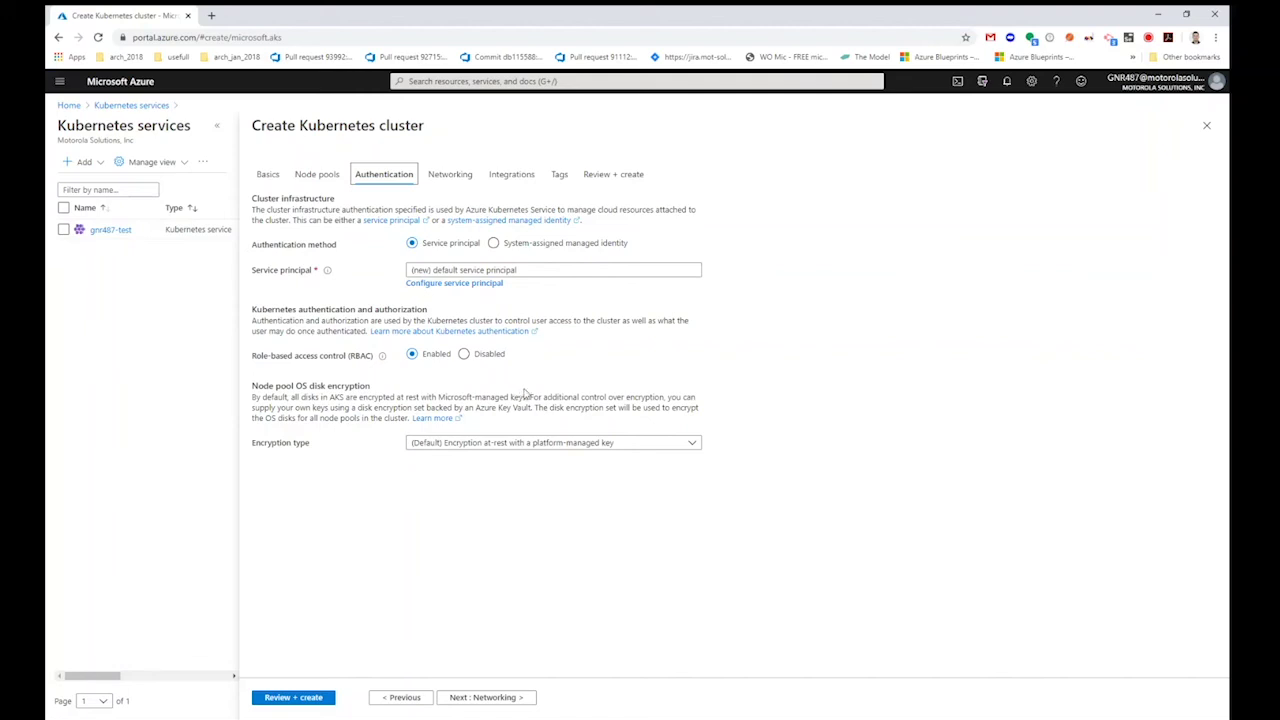
left_click_drag(349, 356, 369, 365)
left_click(452, 176)
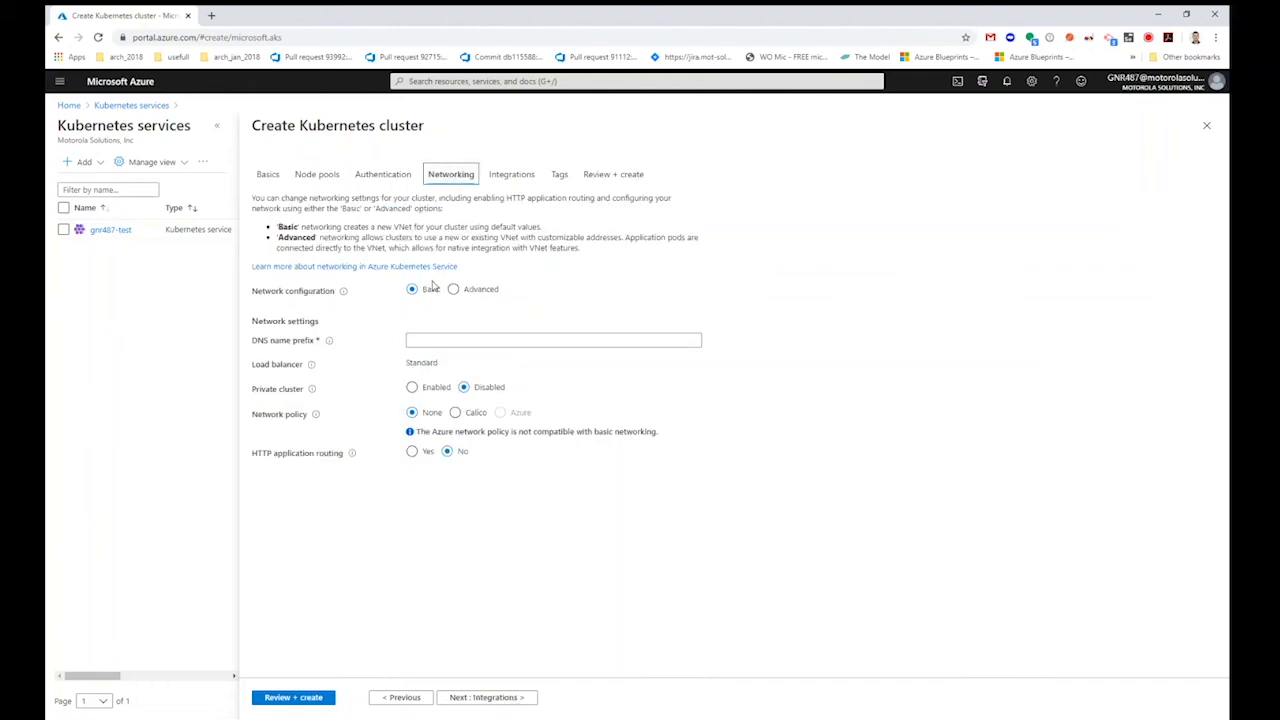
left_click(454, 290)
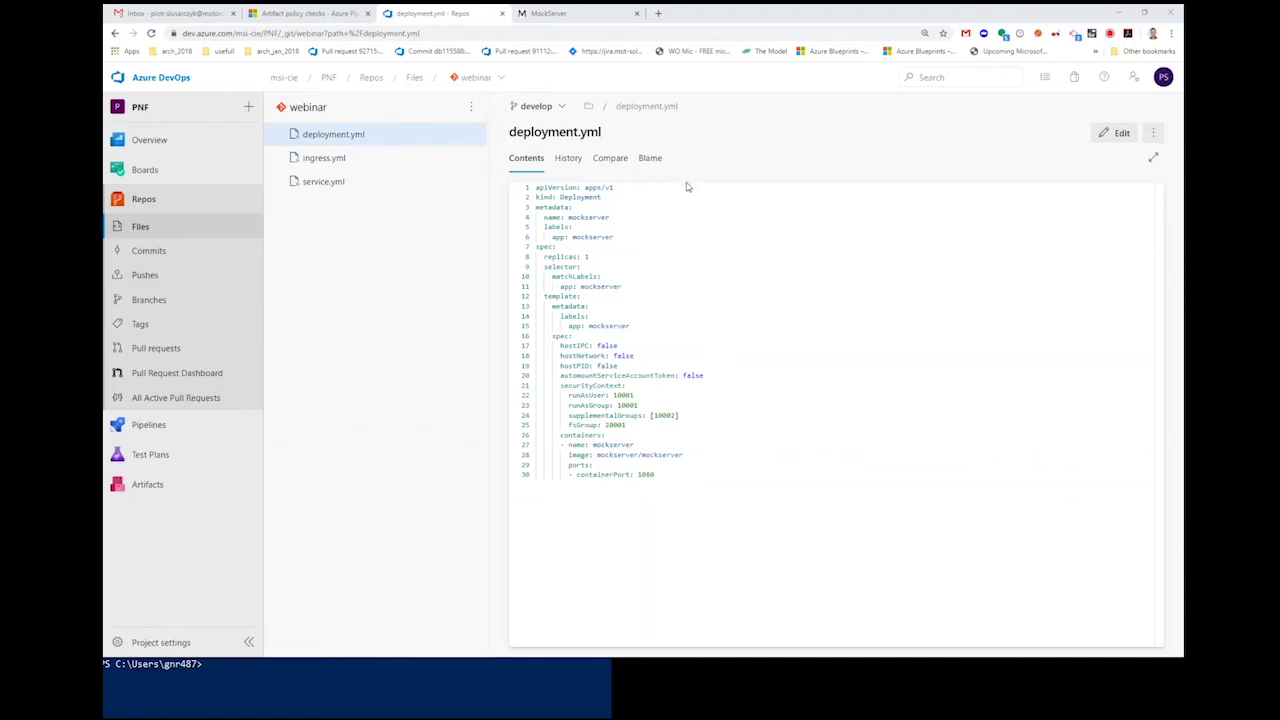
Step: In the Azure DevOps webinar repository, examine the resource kinds in deployment.yml, service.yml and ingress.yml, and the ingress host domain
double_click(582, 197)
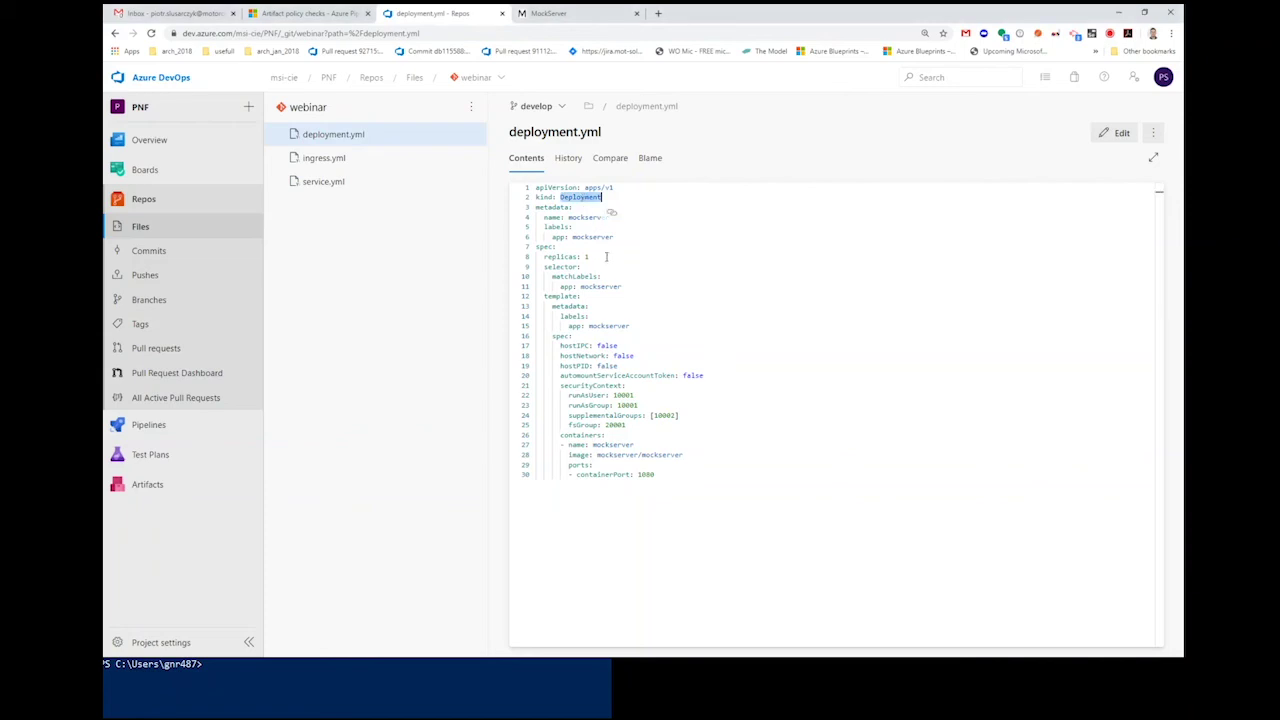
left_click(328, 186)
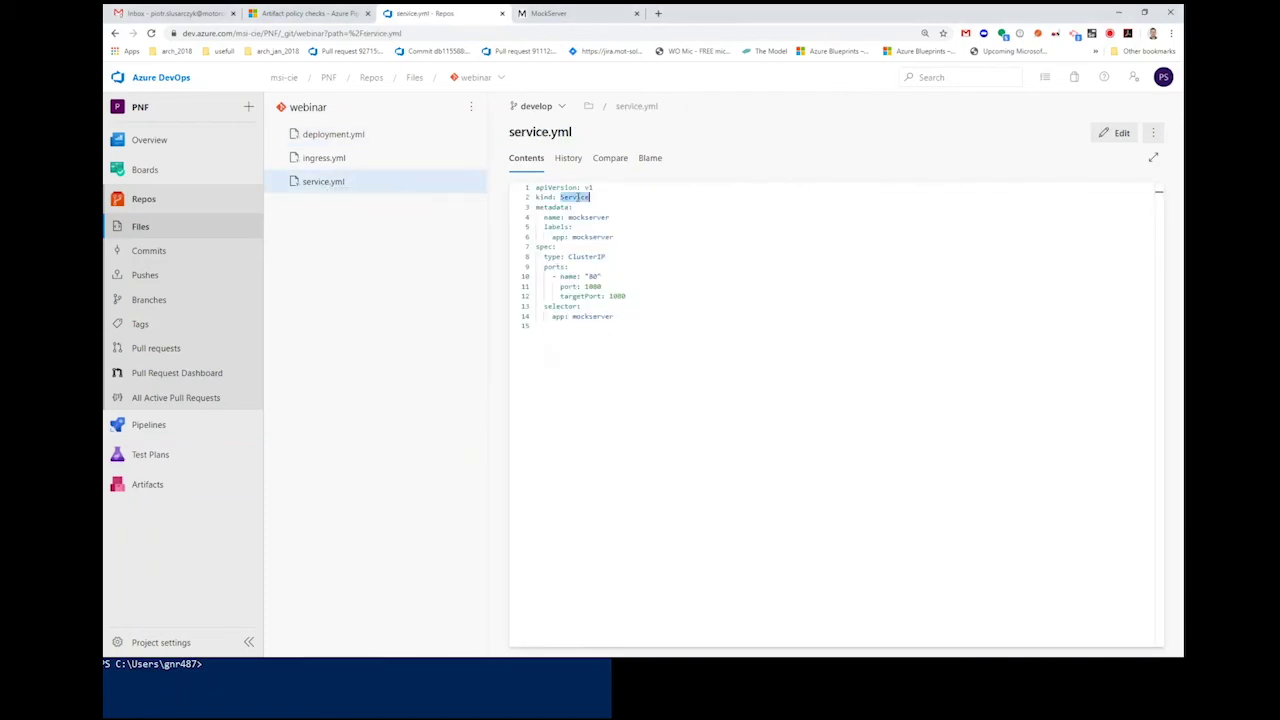
left_click(335, 160)
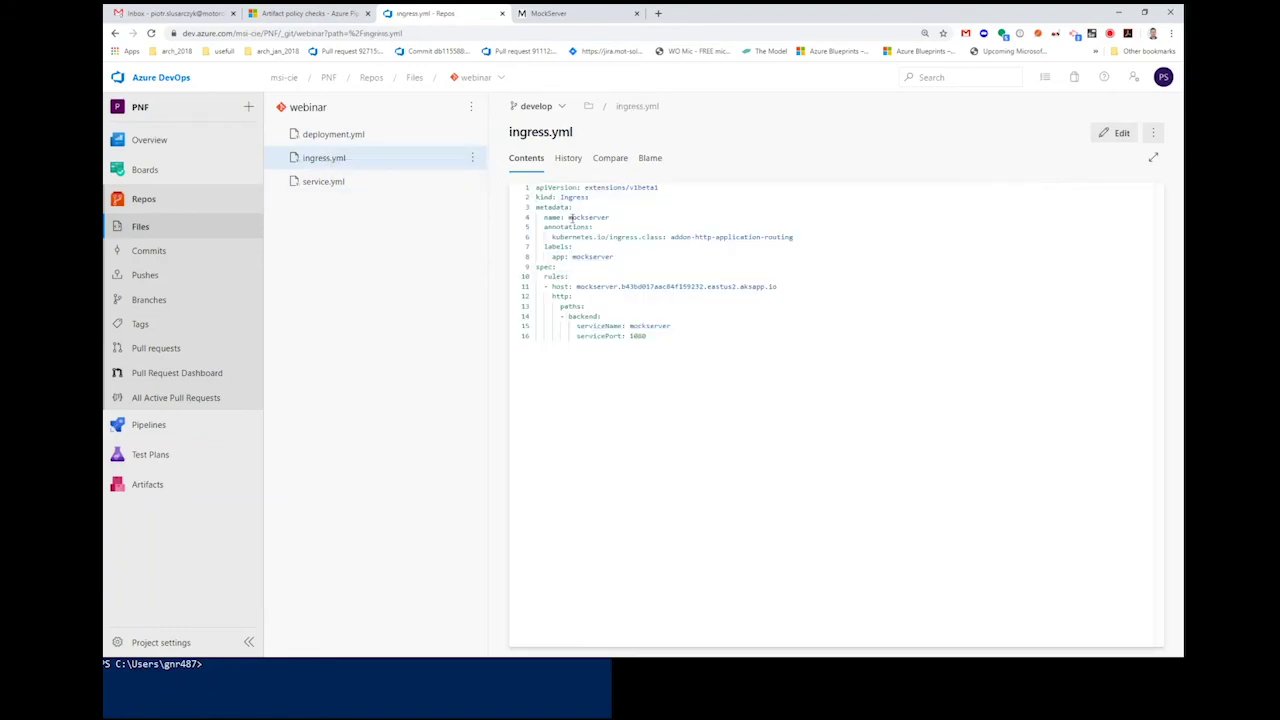
left_click(581, 197)
left_click_drag(622, 286, 794, 287)
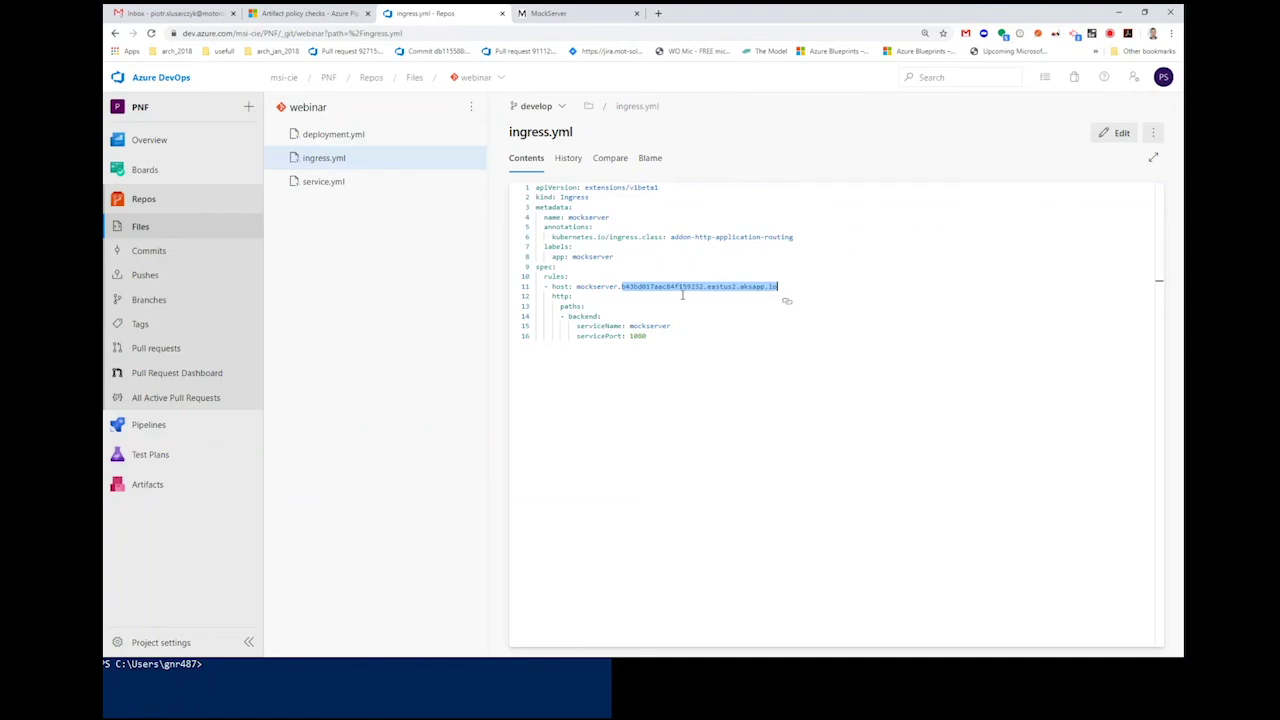
Step: On the MockServer website, read how each received request is handled, up to the rule for requests that are not proxy requests
left_click(545, 14)
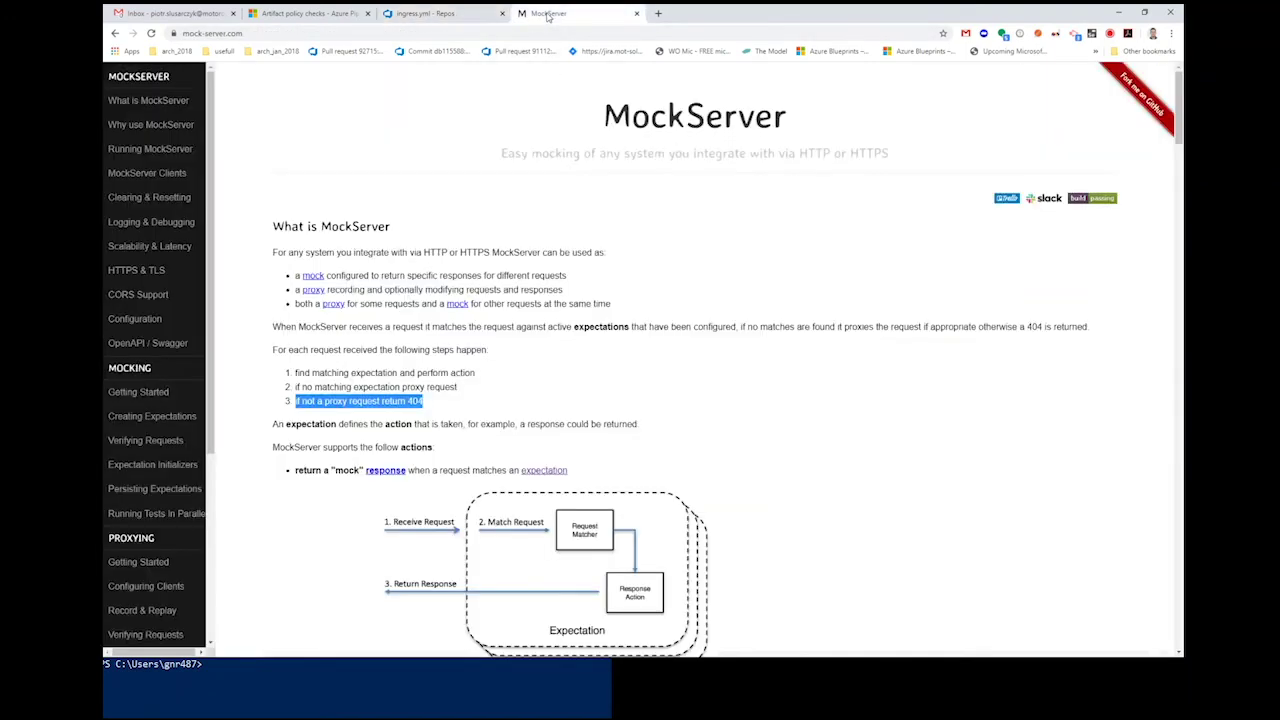
scroll(486, 220, "down", 1)
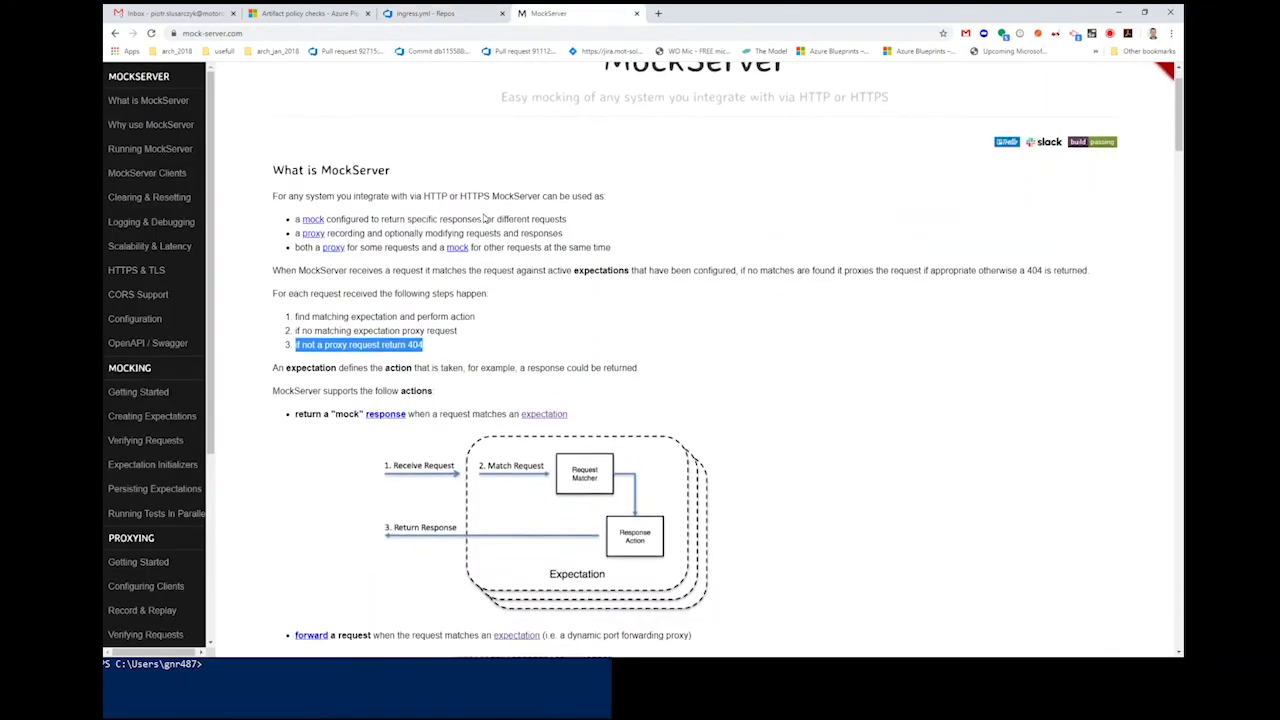
left_click_drag(455, 295, 293, 294)
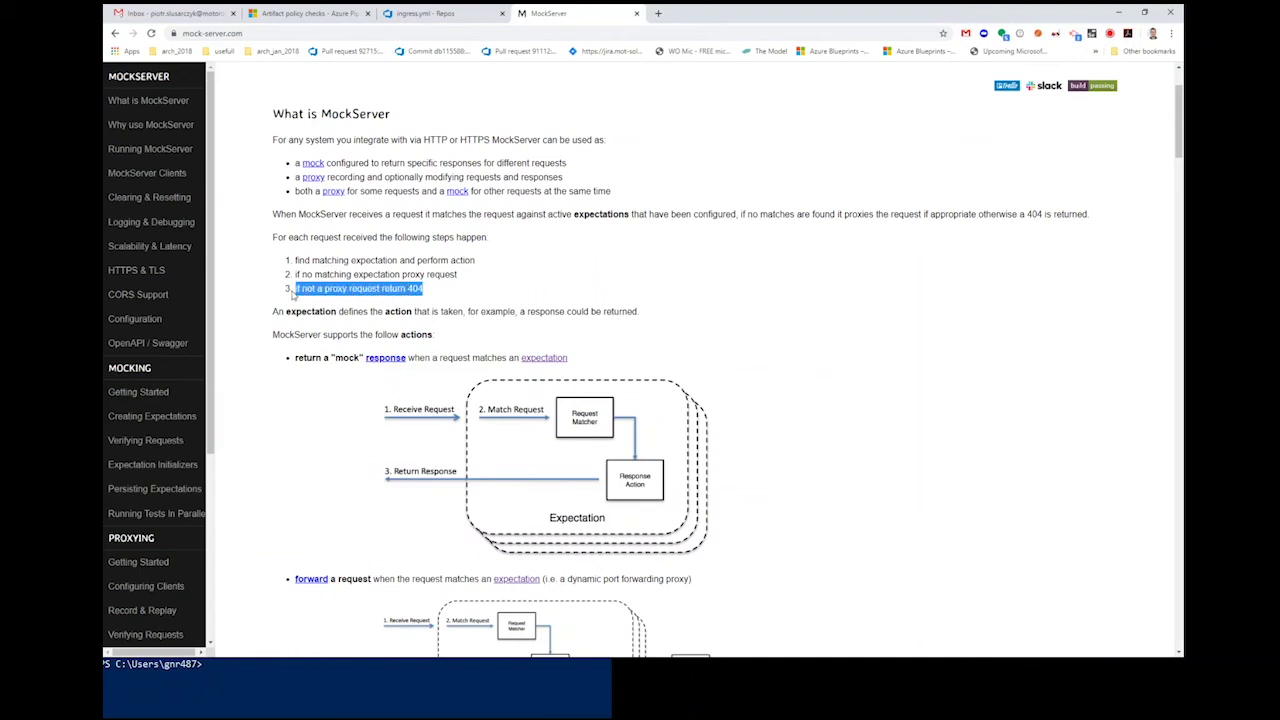
Step: Start a new service connection of type Kubernetes in the settings of the PNF project in Azure DevOps
left_click(437, 15)
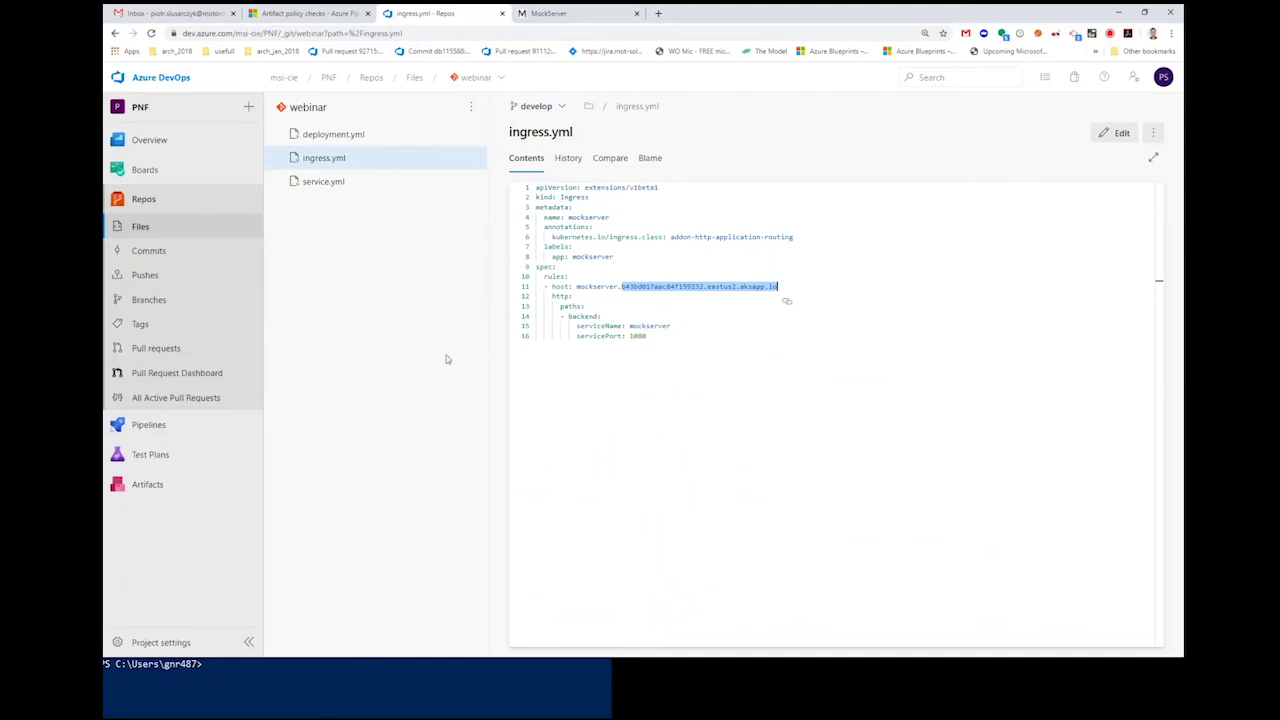
left_click(160, 642)
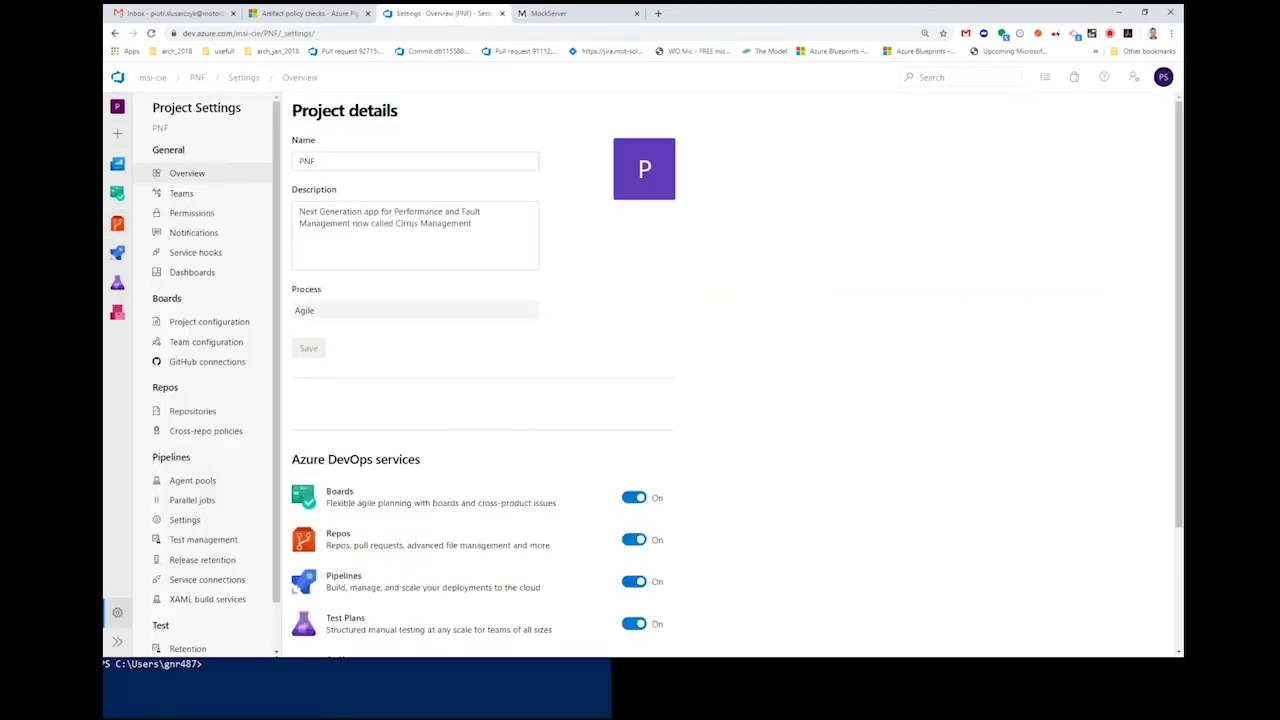
left_click(200, 581)
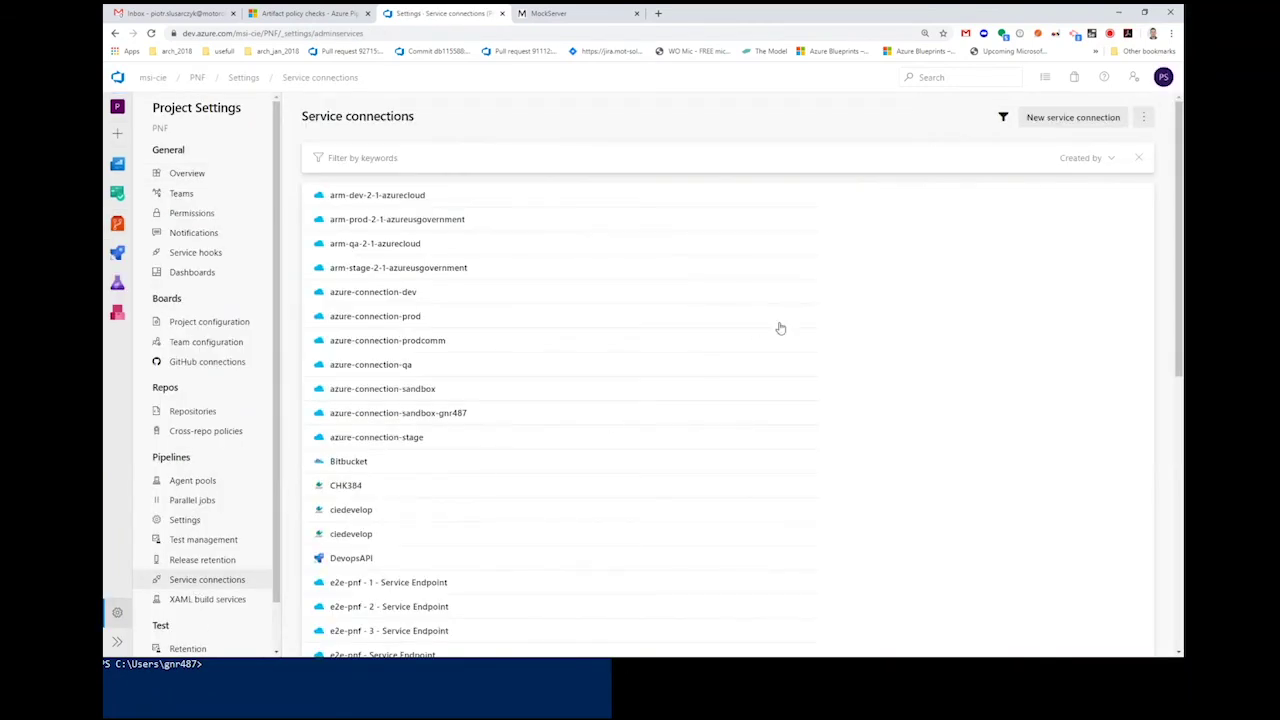
left_click(1080, 119)
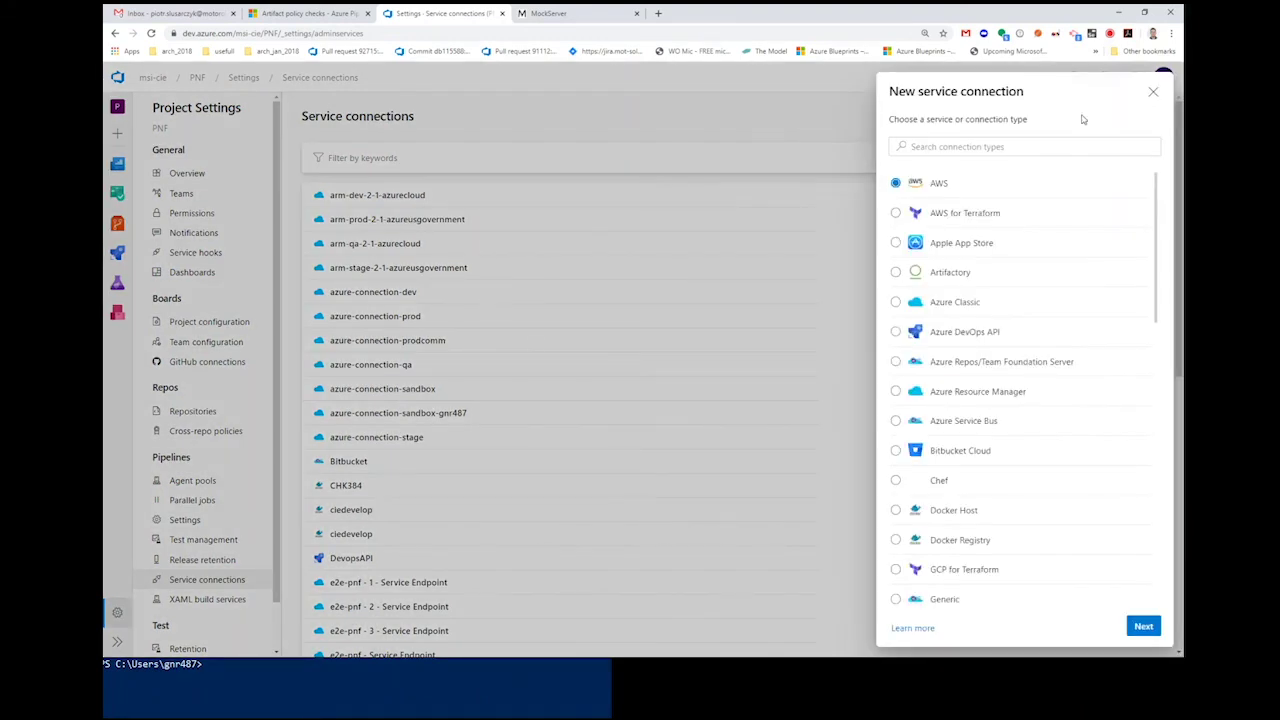
left_click(1045, 145)
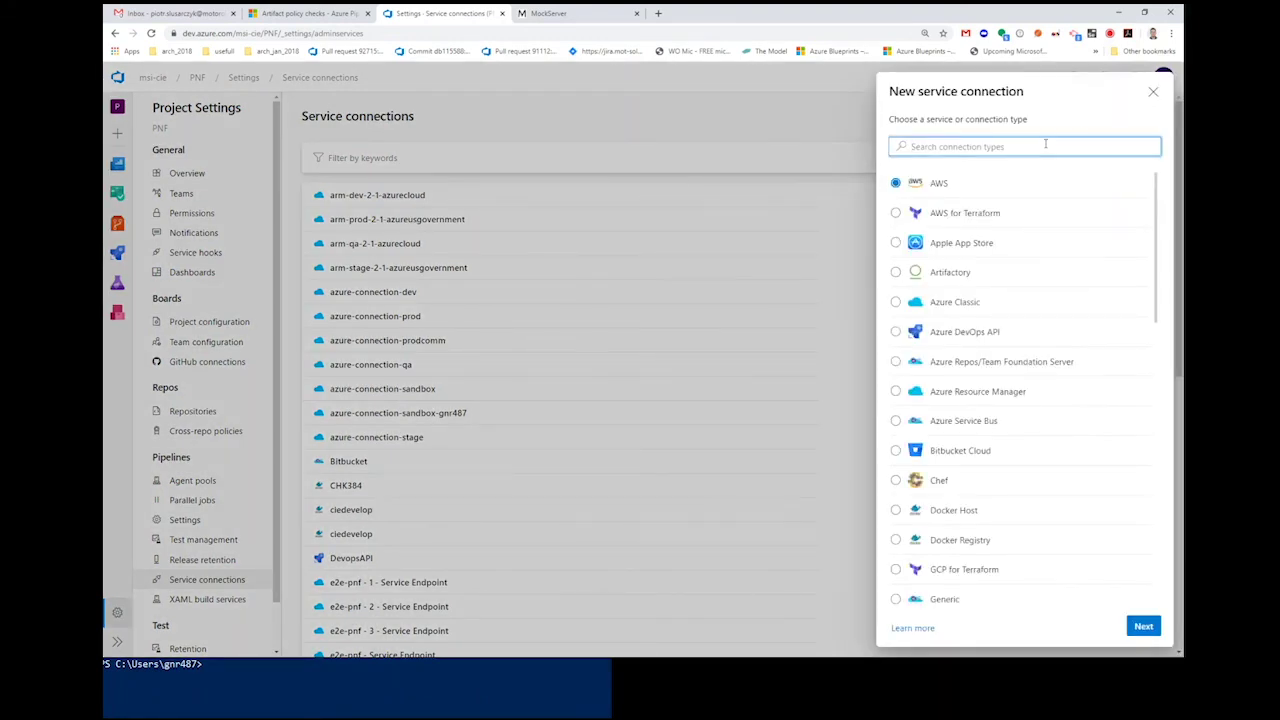
type("kube")
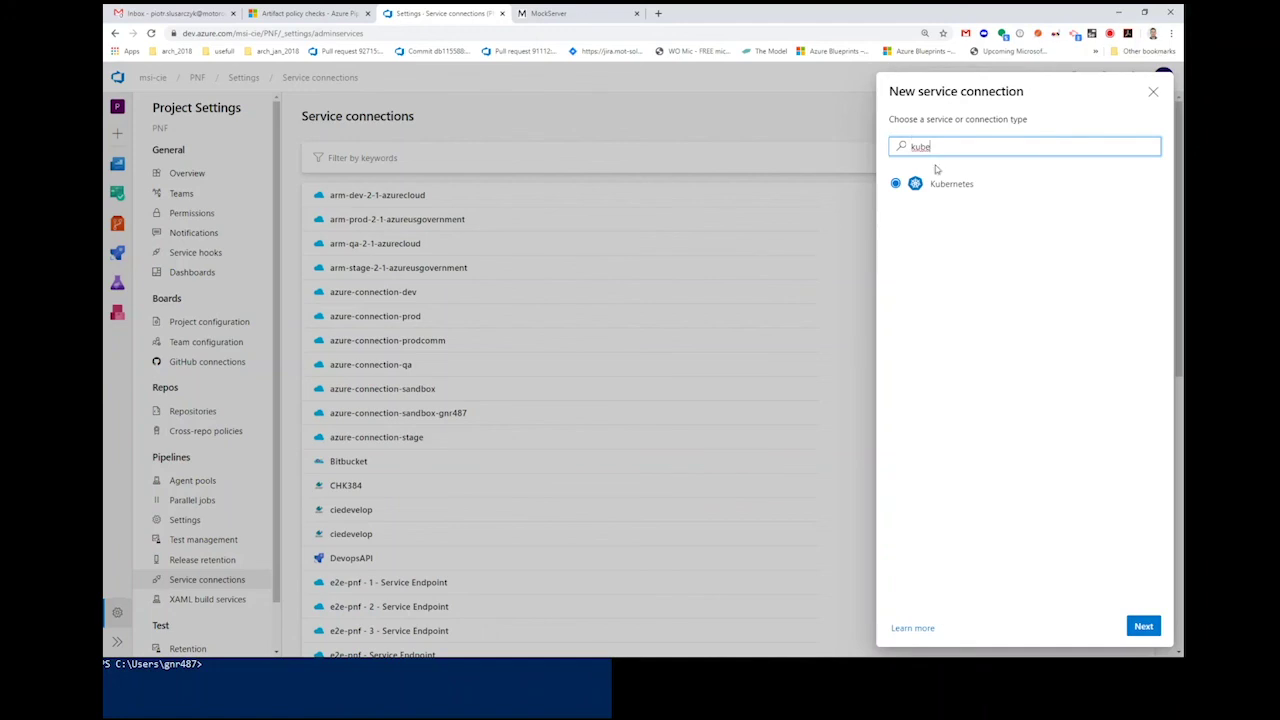
left_click(964, 190)
left_click(1143, 626)
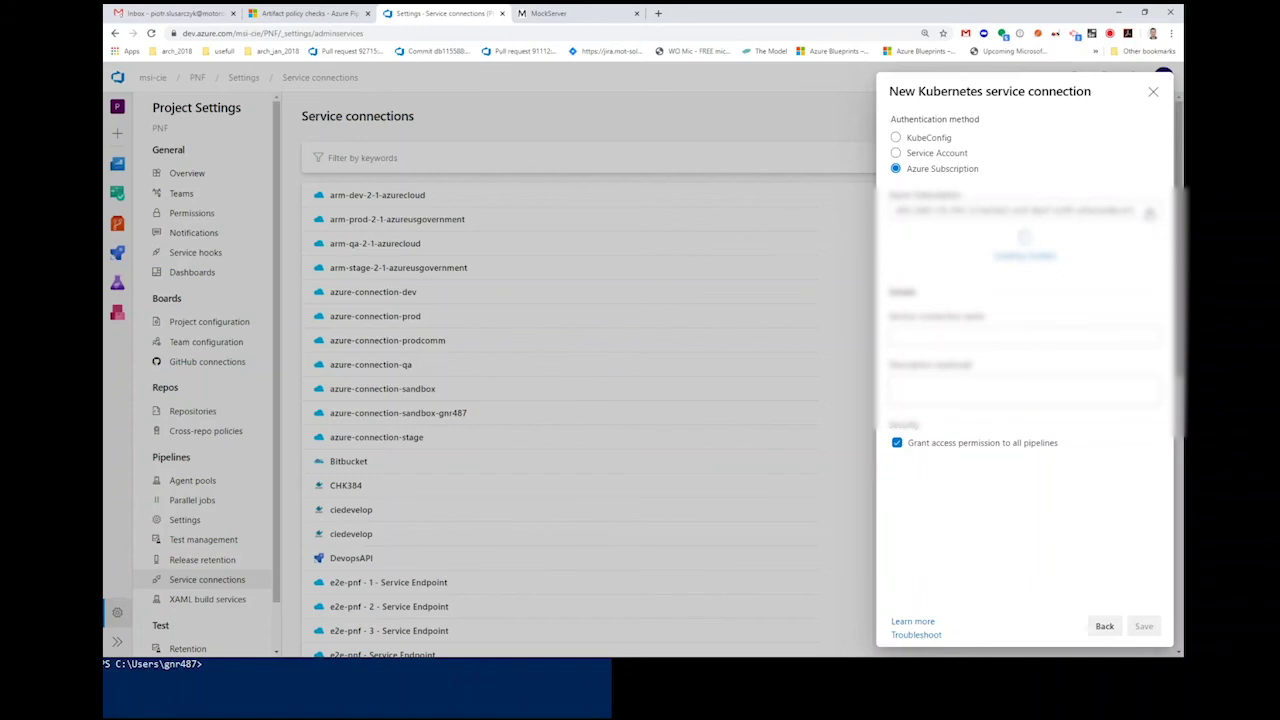
Step: Choose the Azure subscription and its AKS cluster for the new Kubernetes service connection
left_click(1148, 213)
scroll(1012, 338, "down", 1)
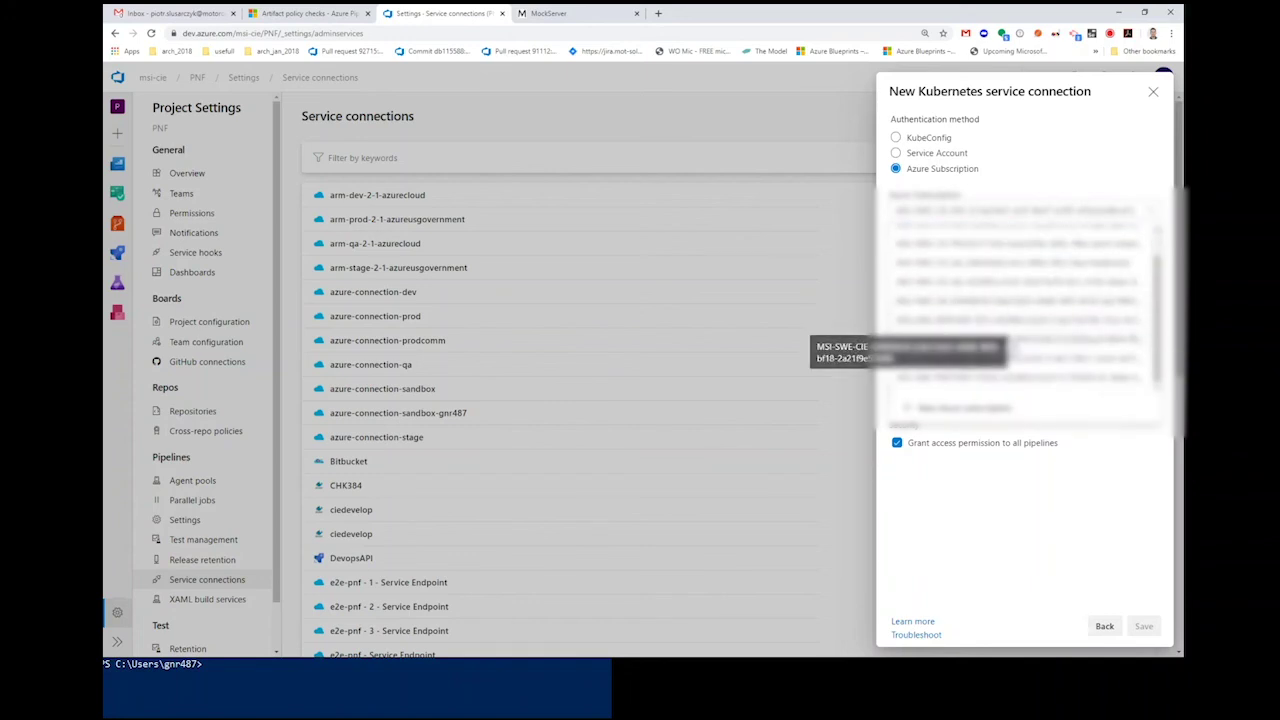
left_click(990, 299)
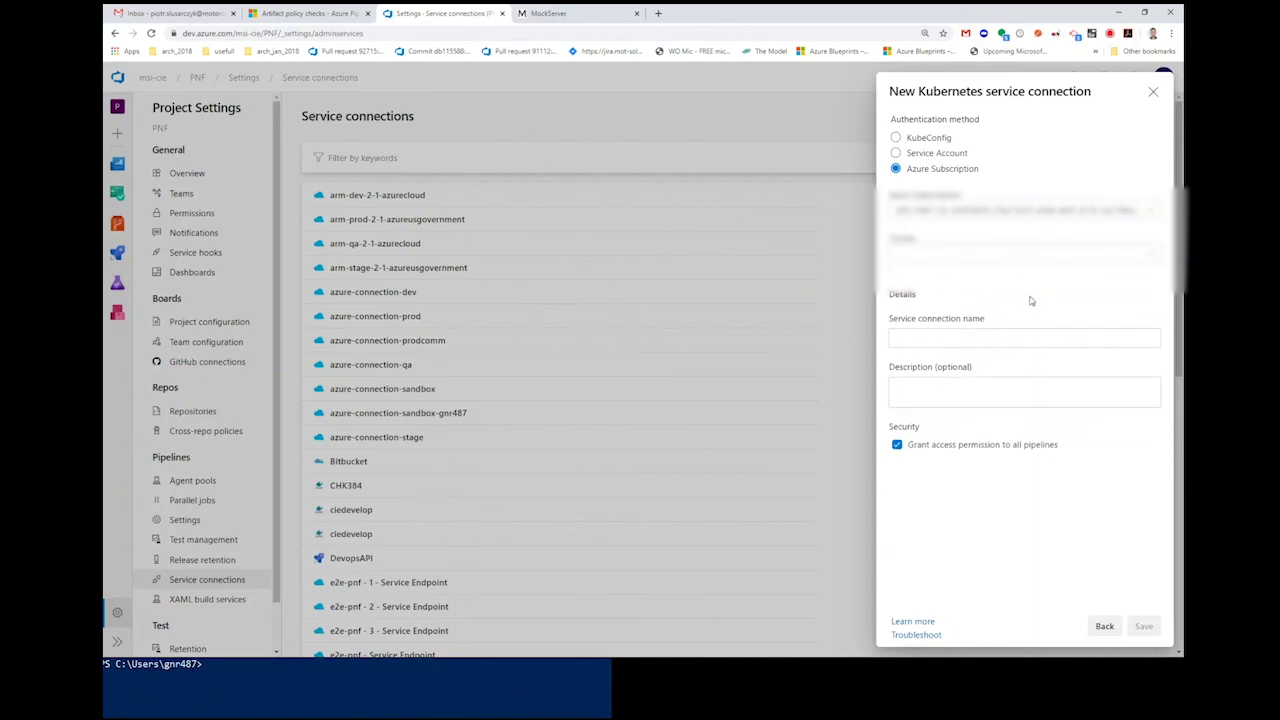
left_click(1098, 267)
left_click(1047, 293)
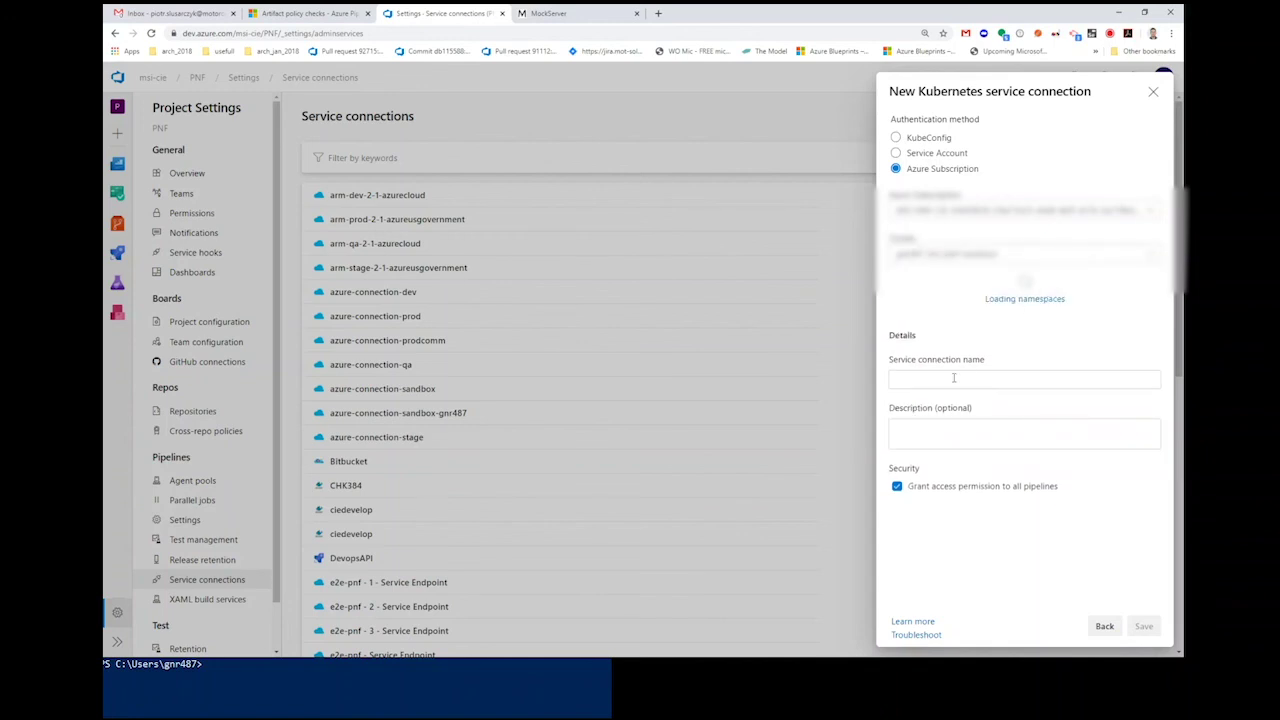
Step: Name the service connection webinar-deploy, set its namespace to default and save it
left_click(943, 414)
type("webinar-deploy")
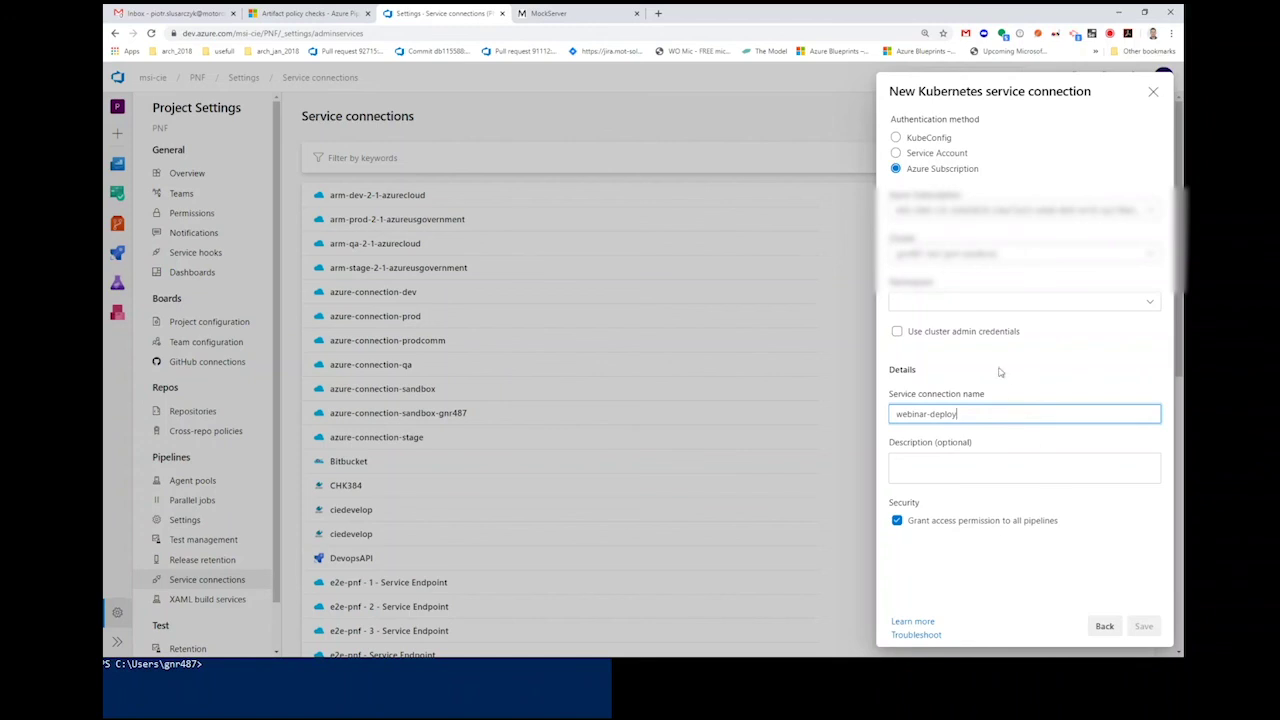
left_click(1009, 301)
left_click(965, 326)
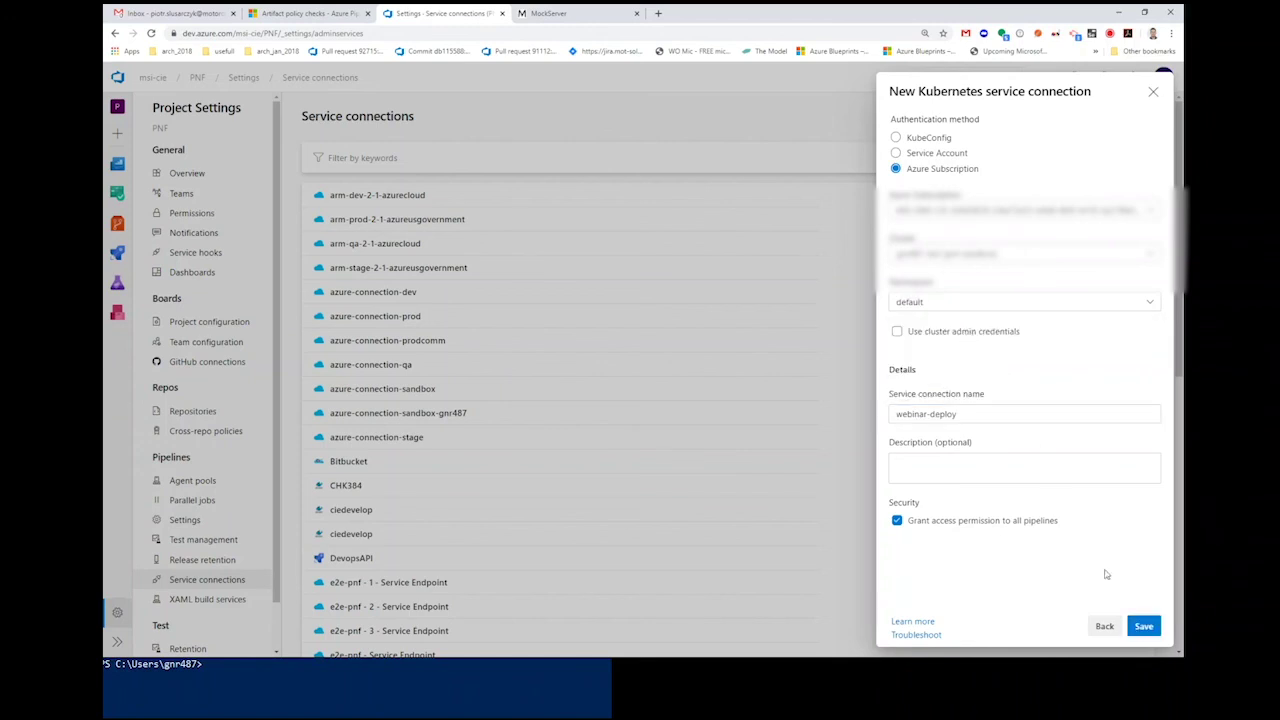
left_click(1143, 628)
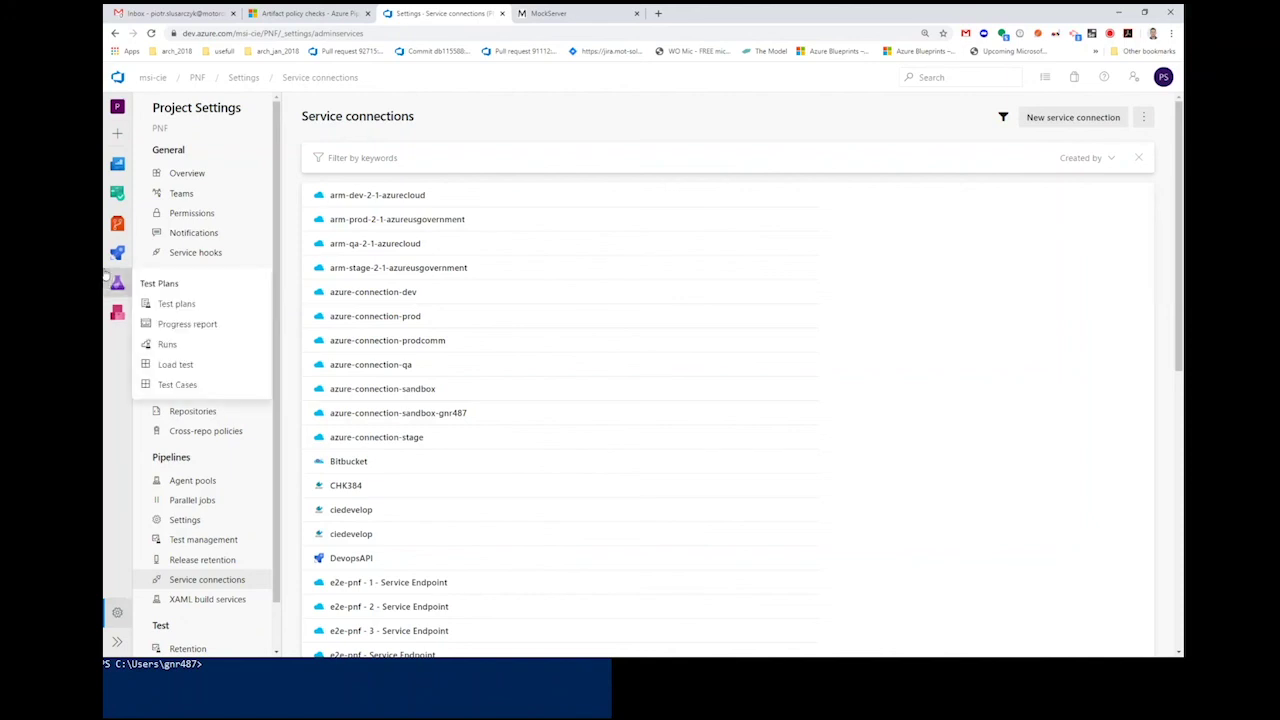
Step: Create a new release pipeline in the PNF project, starting its first stage from an empty job
mouse_move(113, 256)
left_click(172, 320)
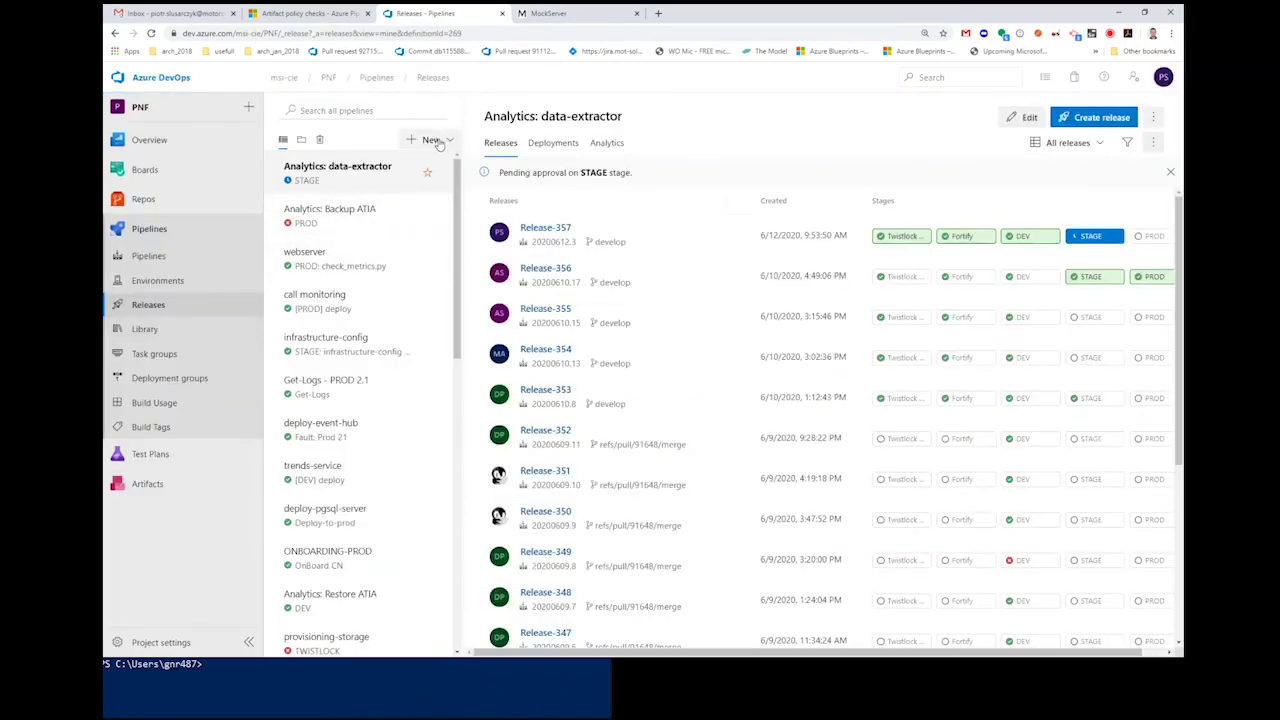
left_click(425, 140)
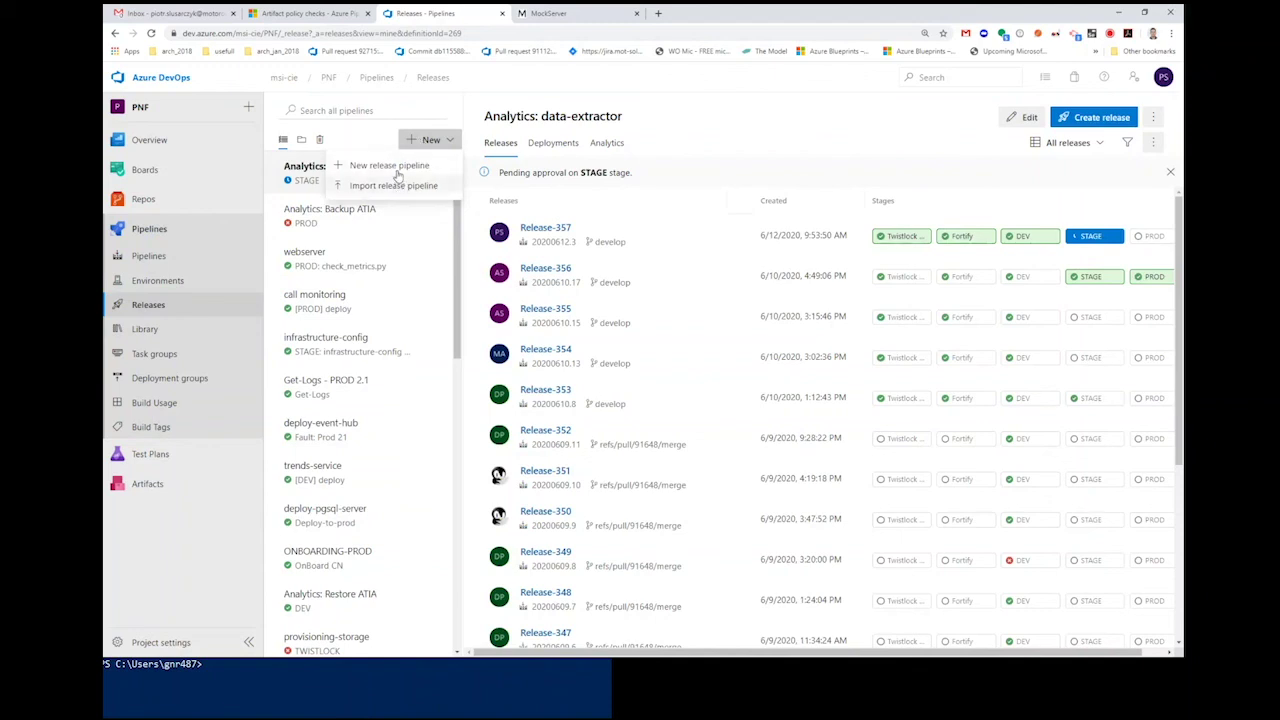
left_click(390, 166)
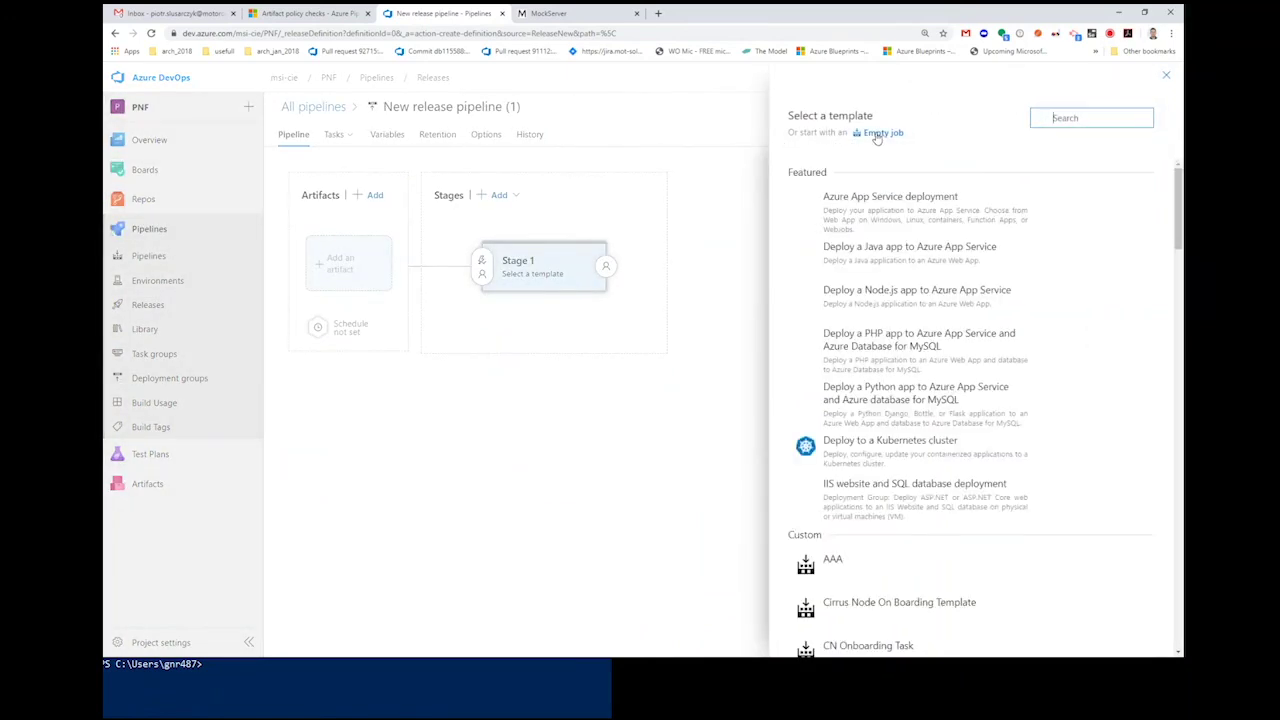
left_click(512, 112)
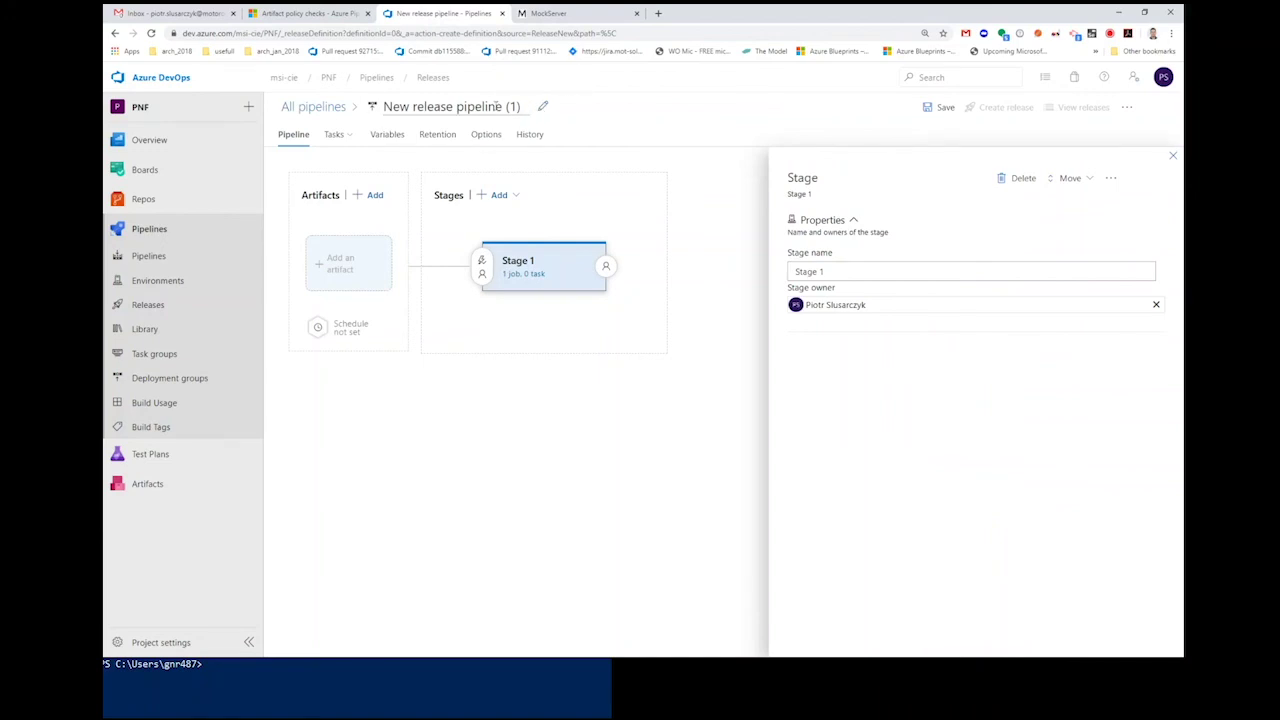
Step: Add an Azure Repos artifact to the release pipeline from project PNF, repository webinar, with develop as the default branch
left_click(371, 196)
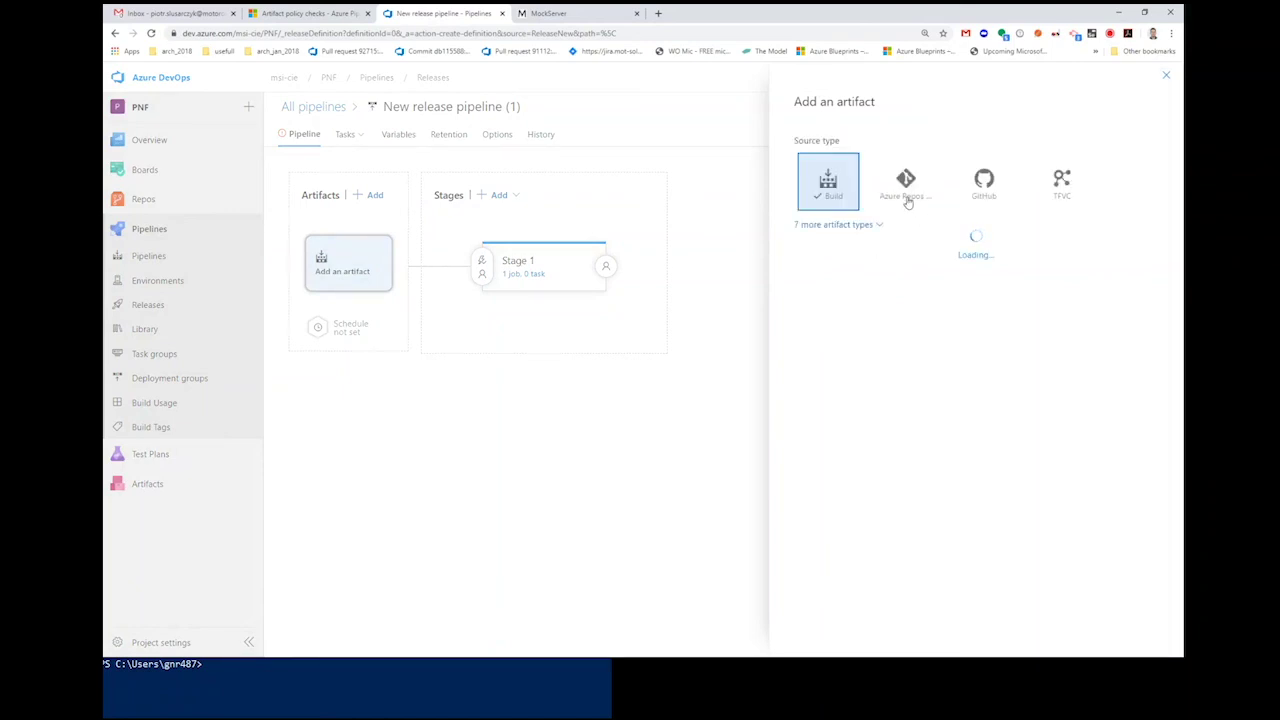
left_click(906, 199)
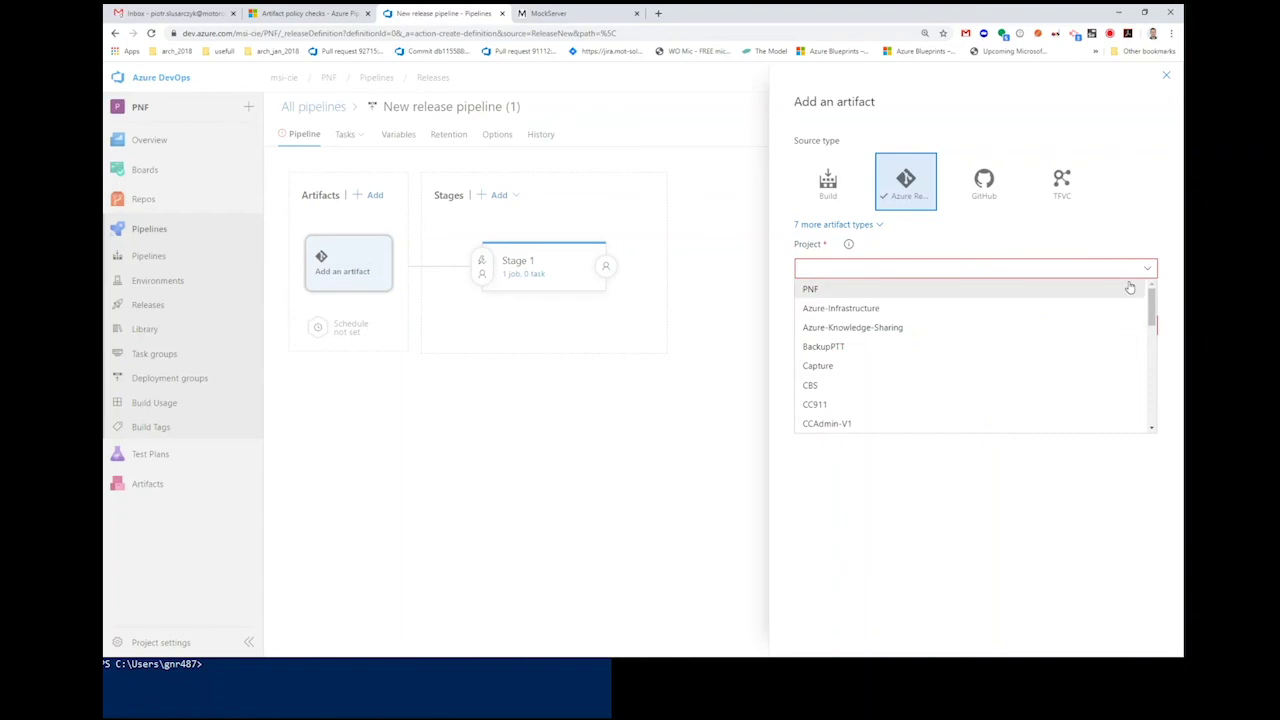
left_click(1088, 293)
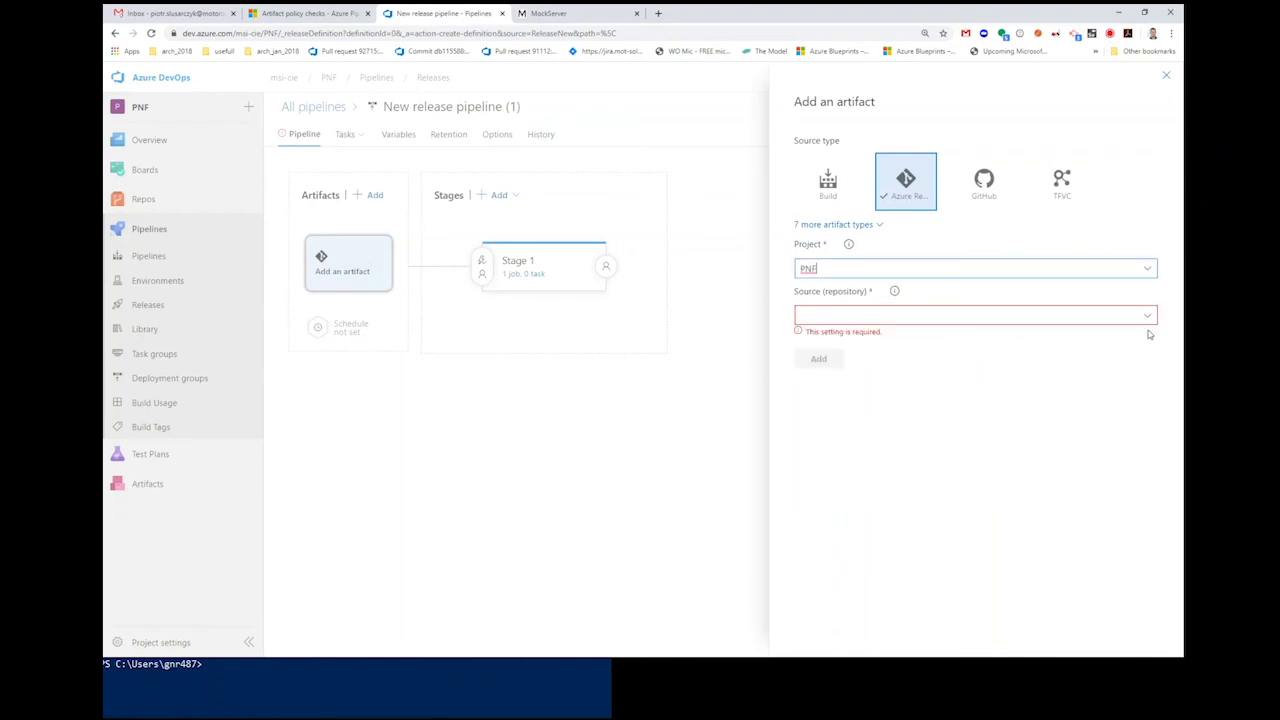
left_click(1150, 318)
type("we")
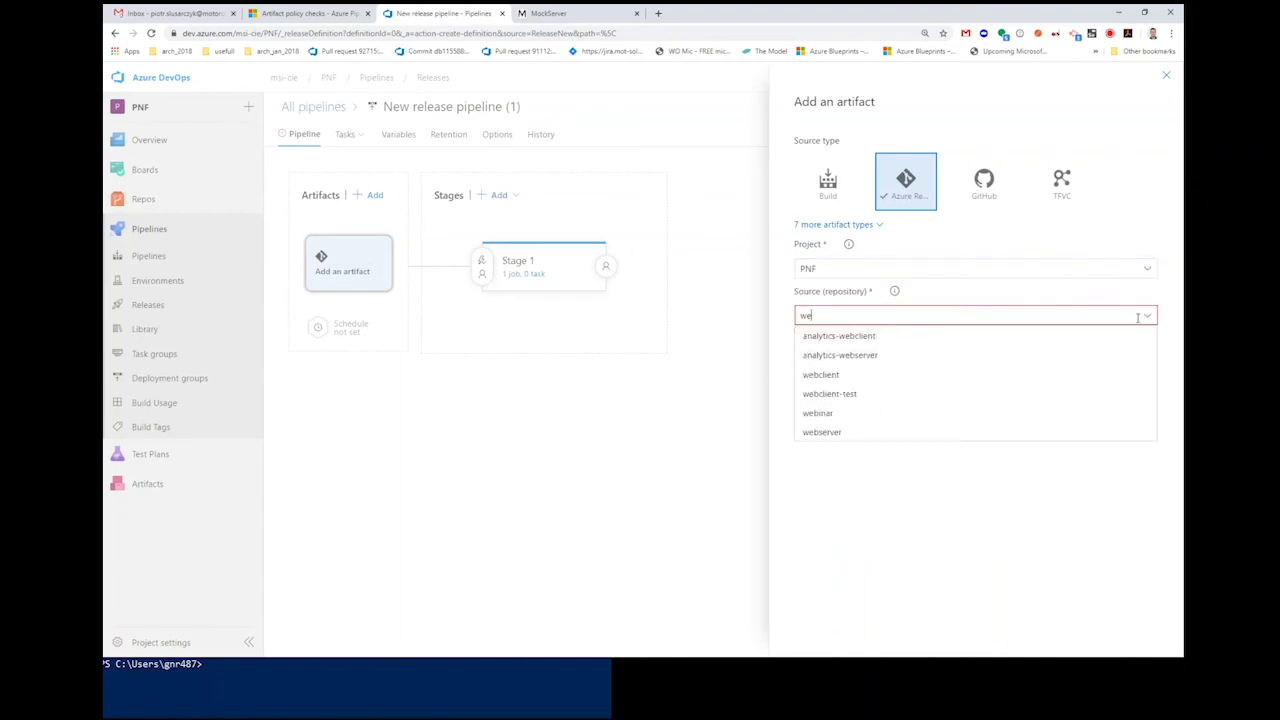
left_click(871, 414)
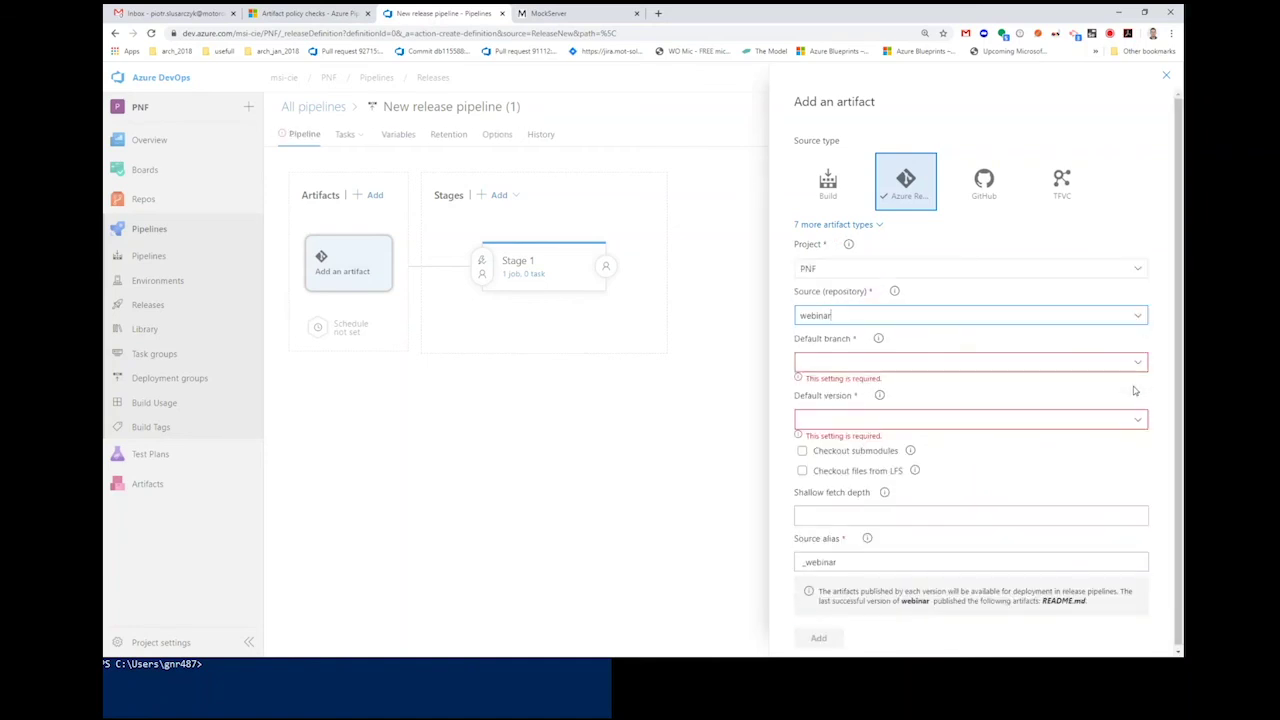
left_click(1137, 363)
left_click(1089, 399)
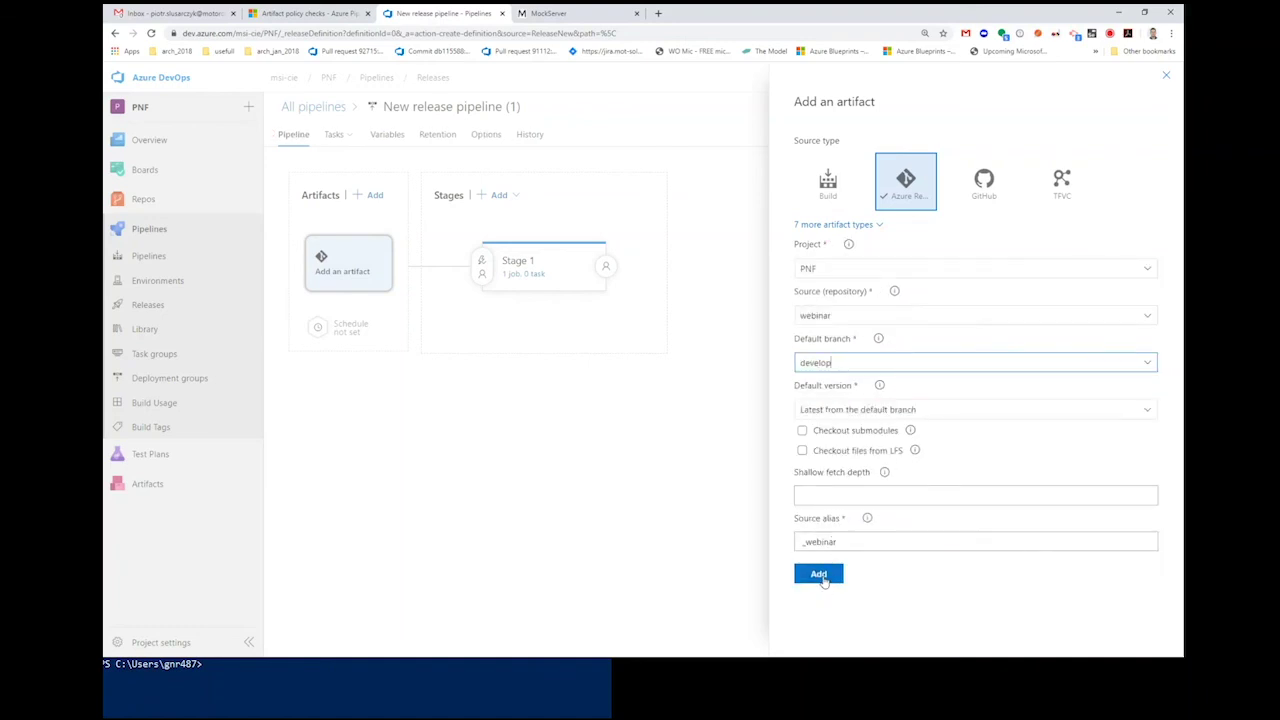
left_click(824, 578)
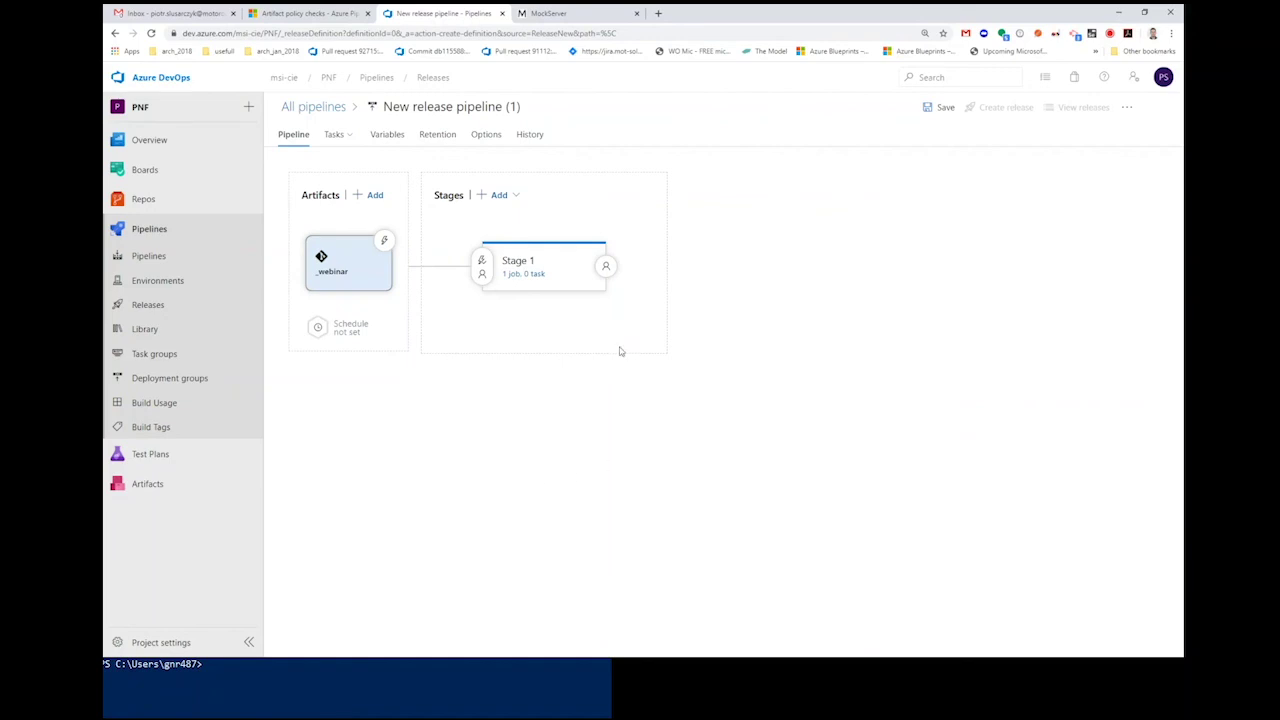
Step: Add a Kubectl task to the agent job of Stage 1
left_click(517, 277)
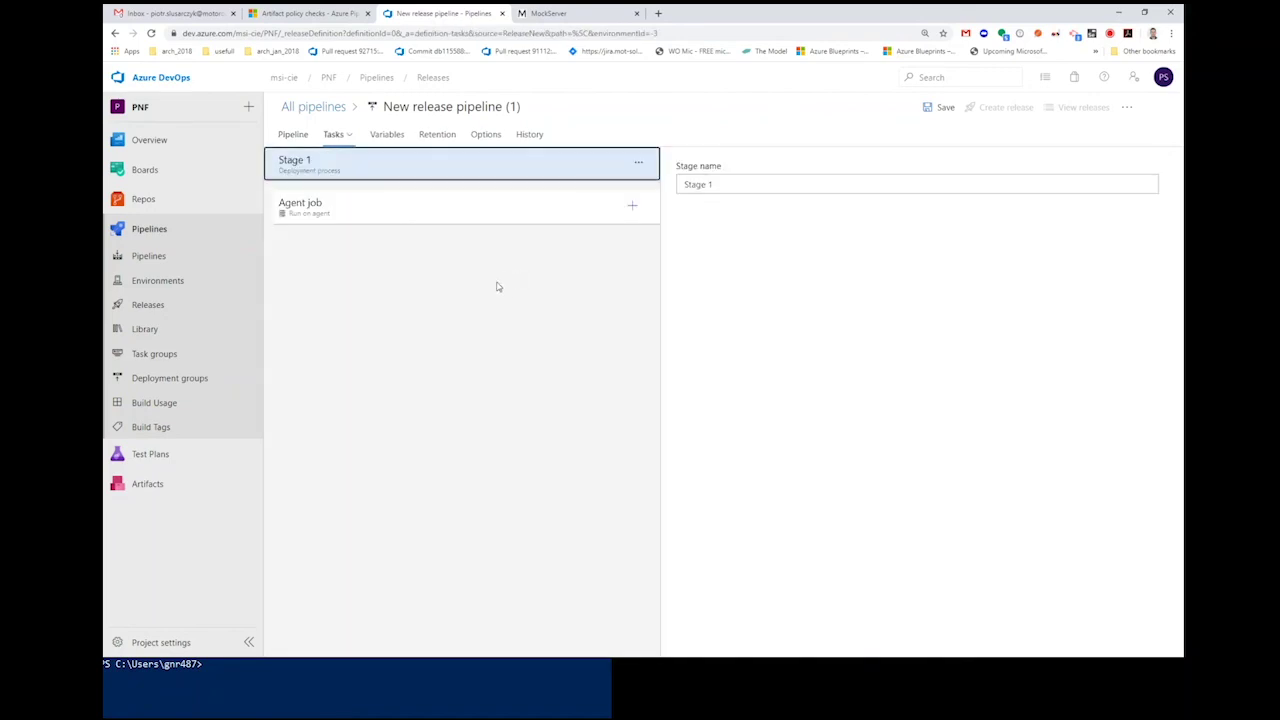
left_click(440, 221)
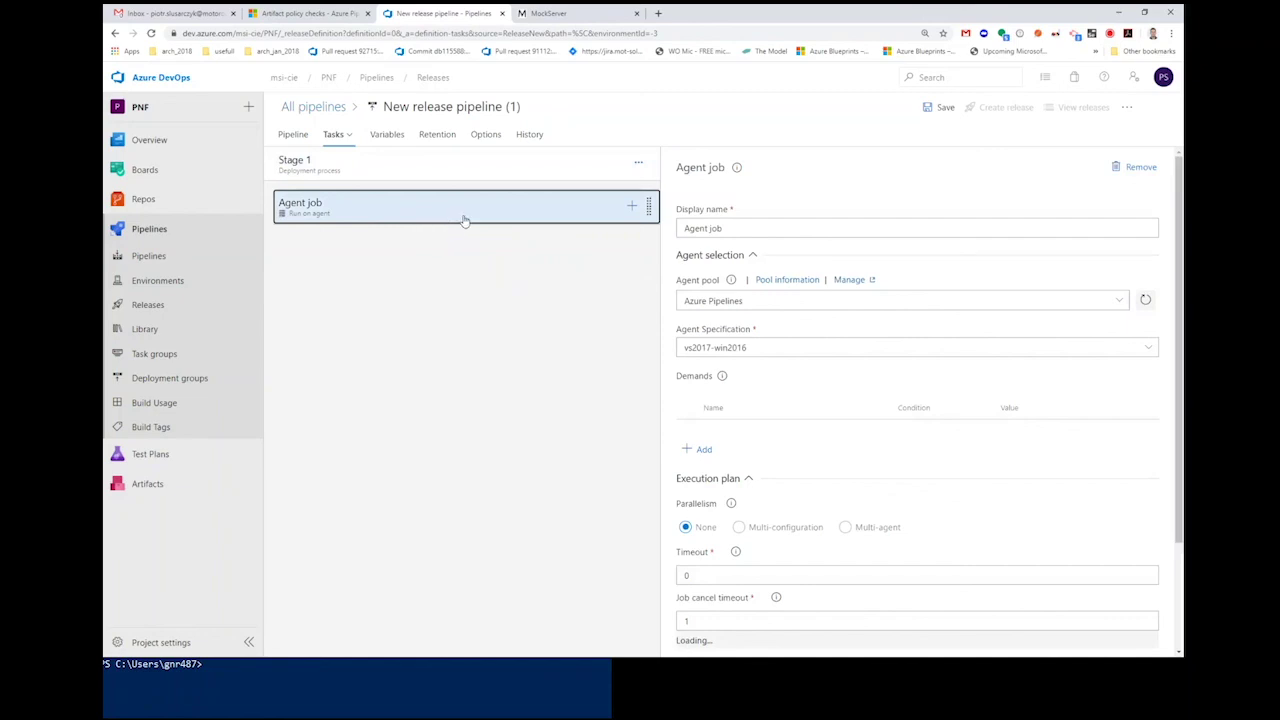
left_click(631, 207)
type("kuber")
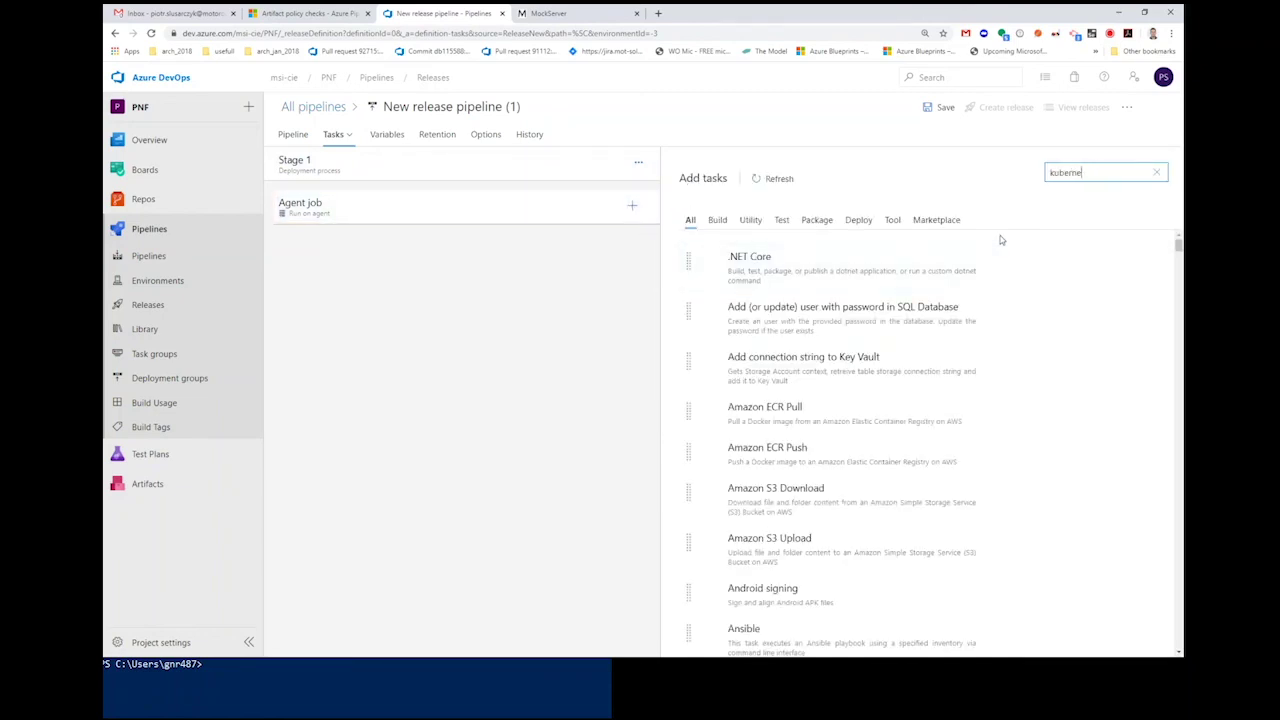
type("ne")
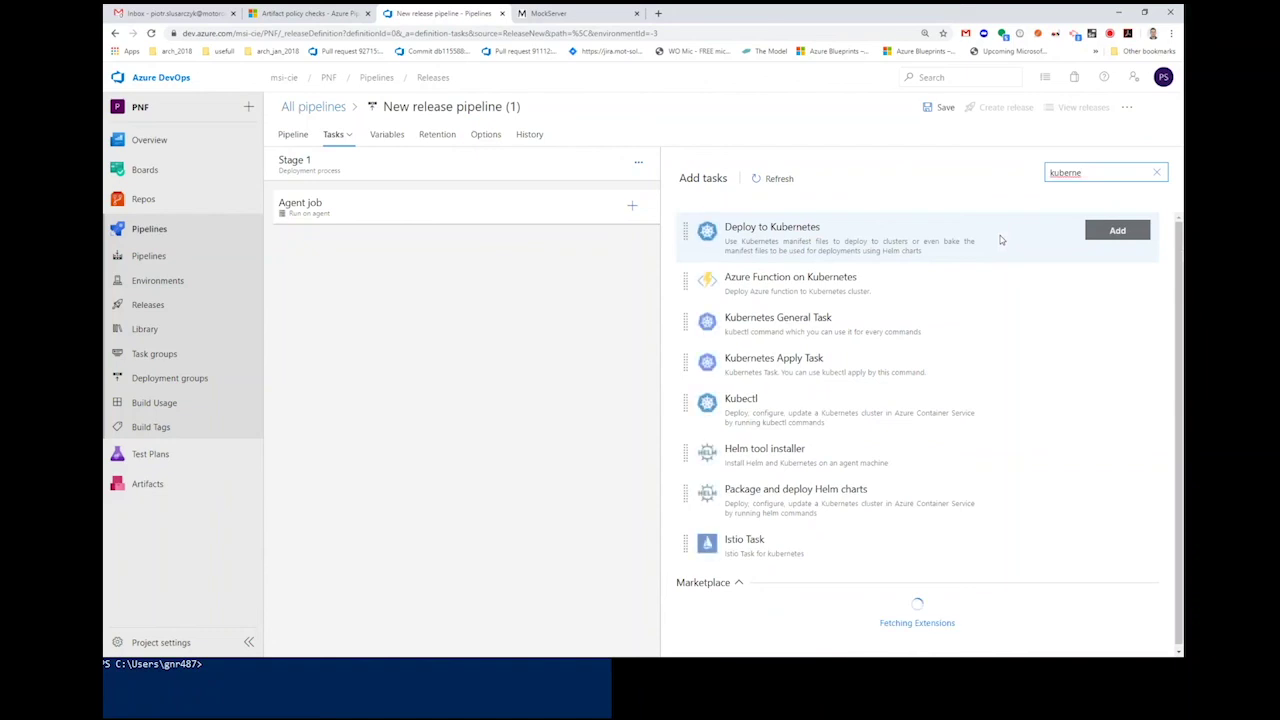
left_click(949, 401)
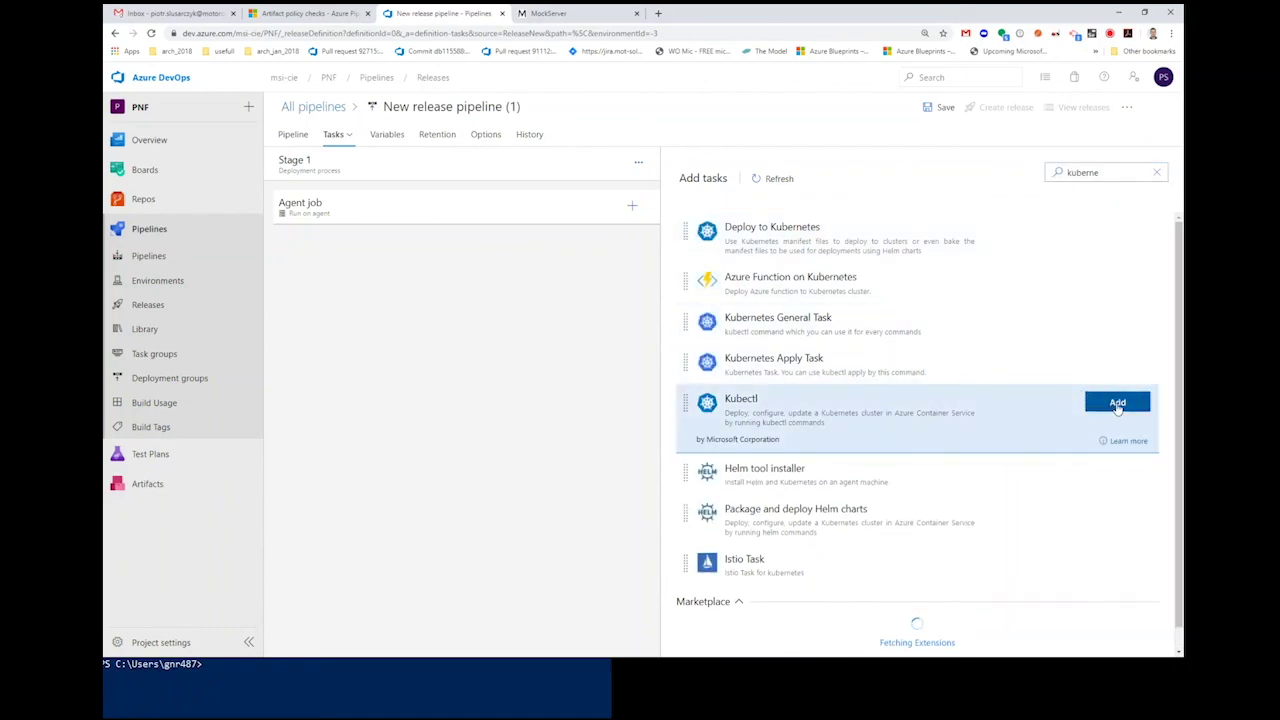
left_click(1118, 402)
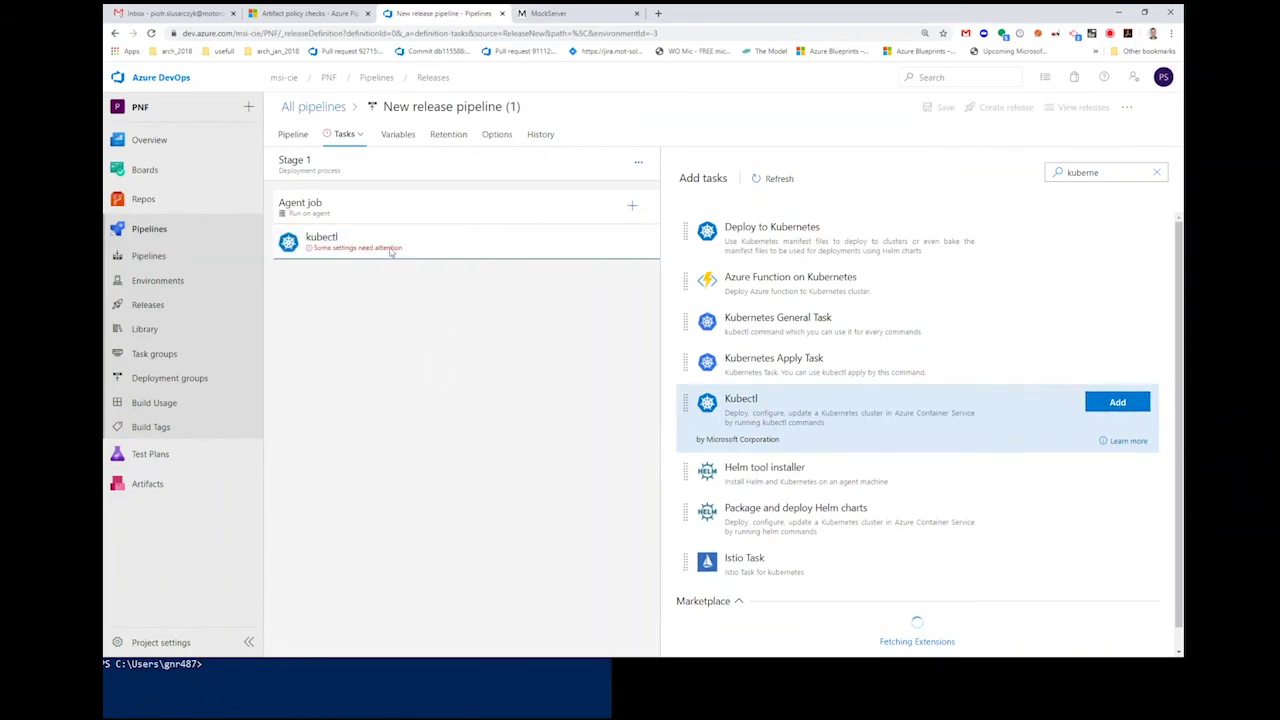
Step: Set the kubectl task's Kubernetes service connection to webinar-deploy
left_click(372, 244)
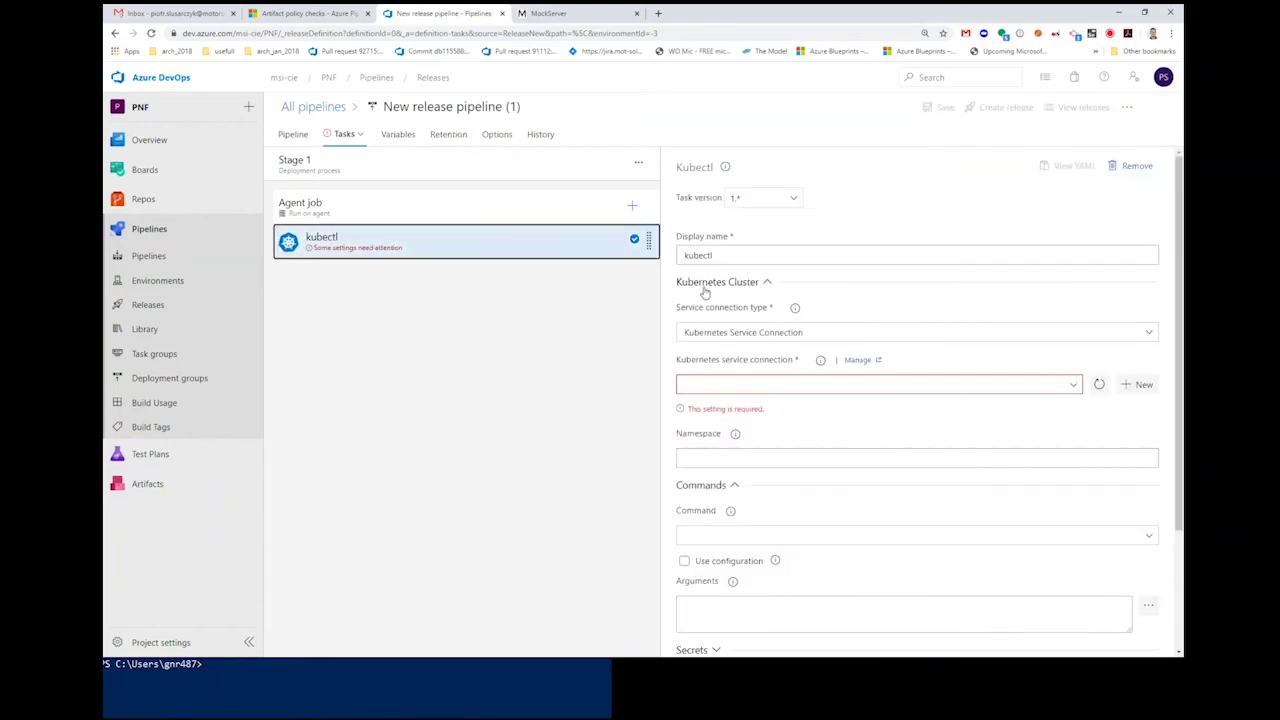
left_click(1074, 386)
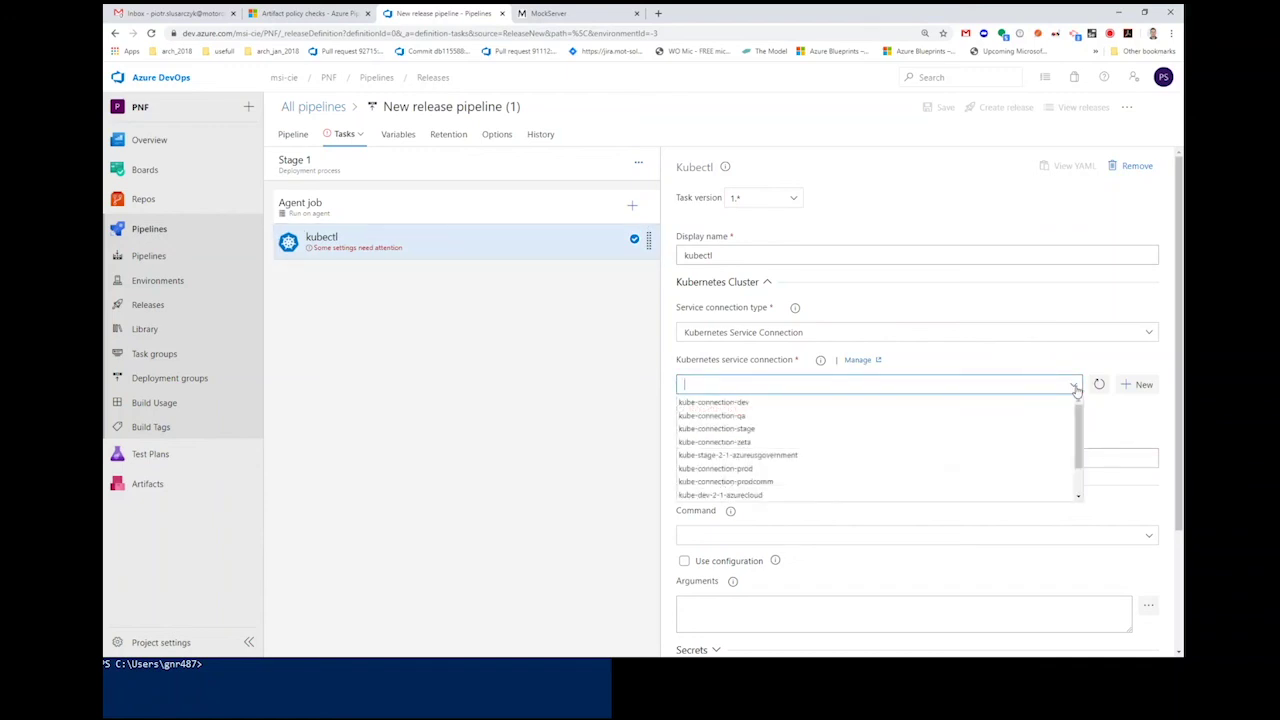
type("webinar-deploy")
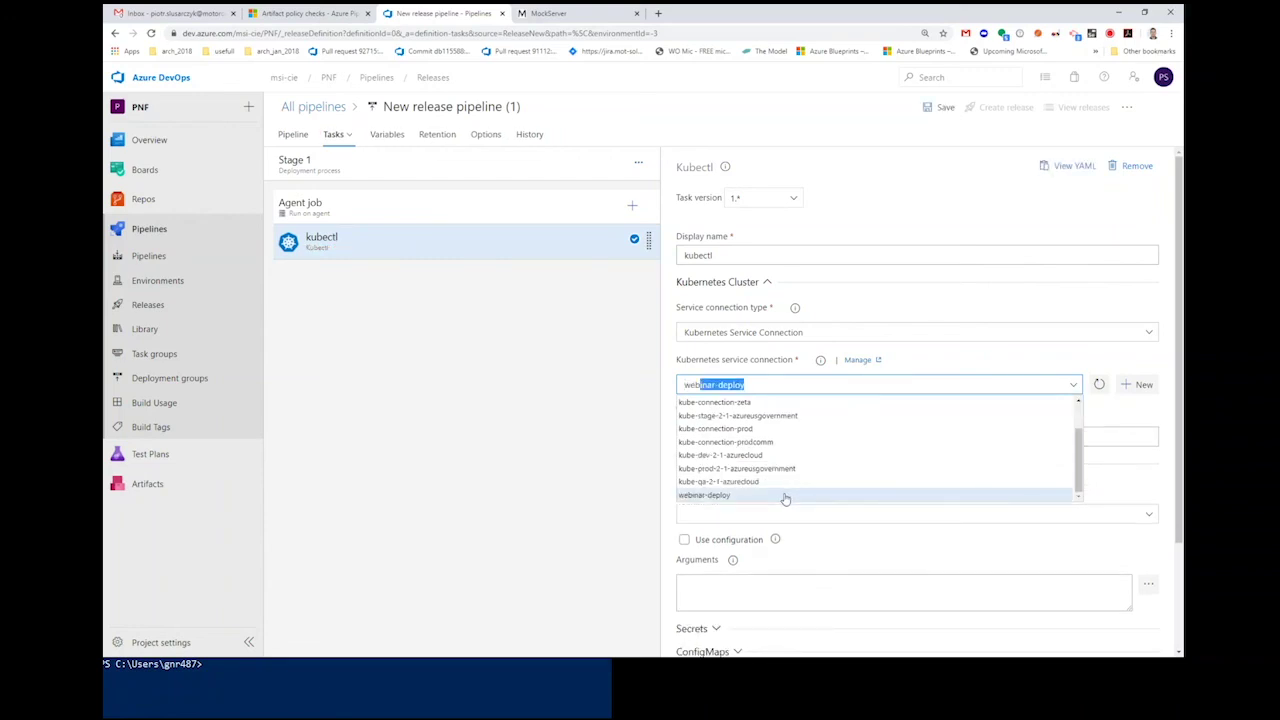
left_click(785, 496)
scroll(754, 460, "down", 1)
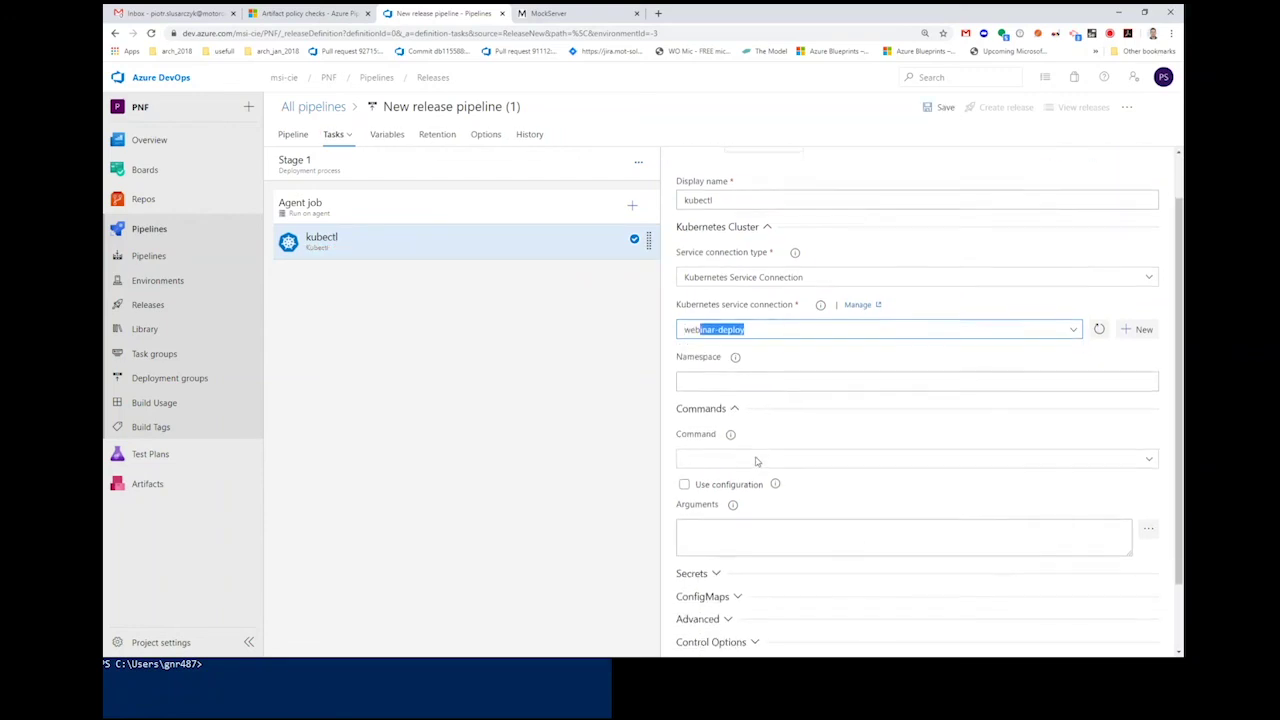
Step: Set the kubectl task's command to apply, using deployment.yml from the linked webinar artifact as its configuration file
left_click(1122, 437)
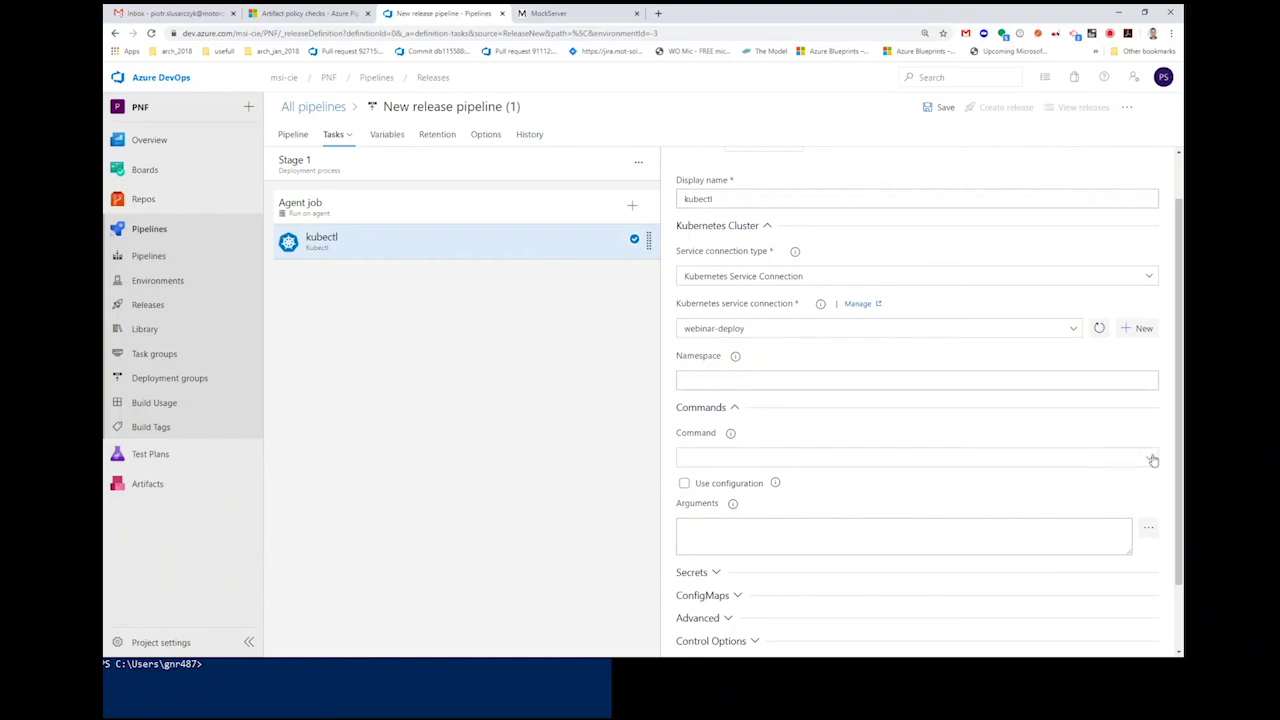
left_click(1149, 458)
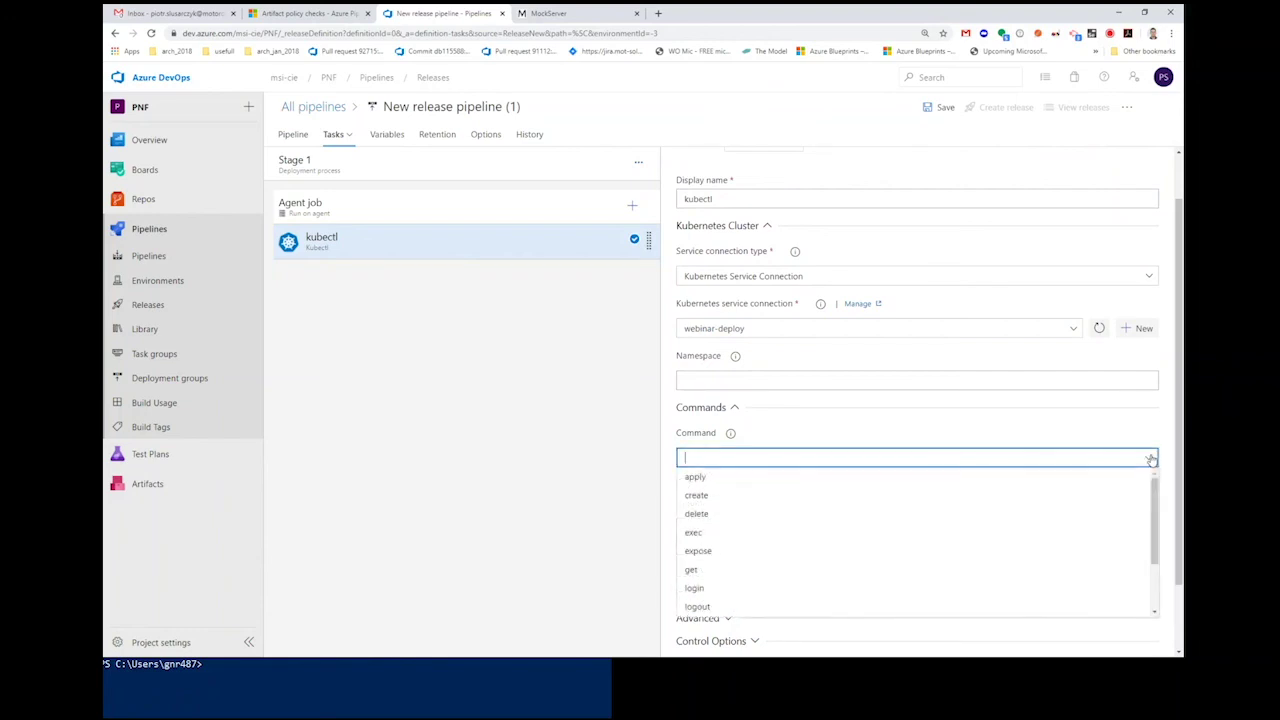
left_click(981, 479)
left_click(736, 486)
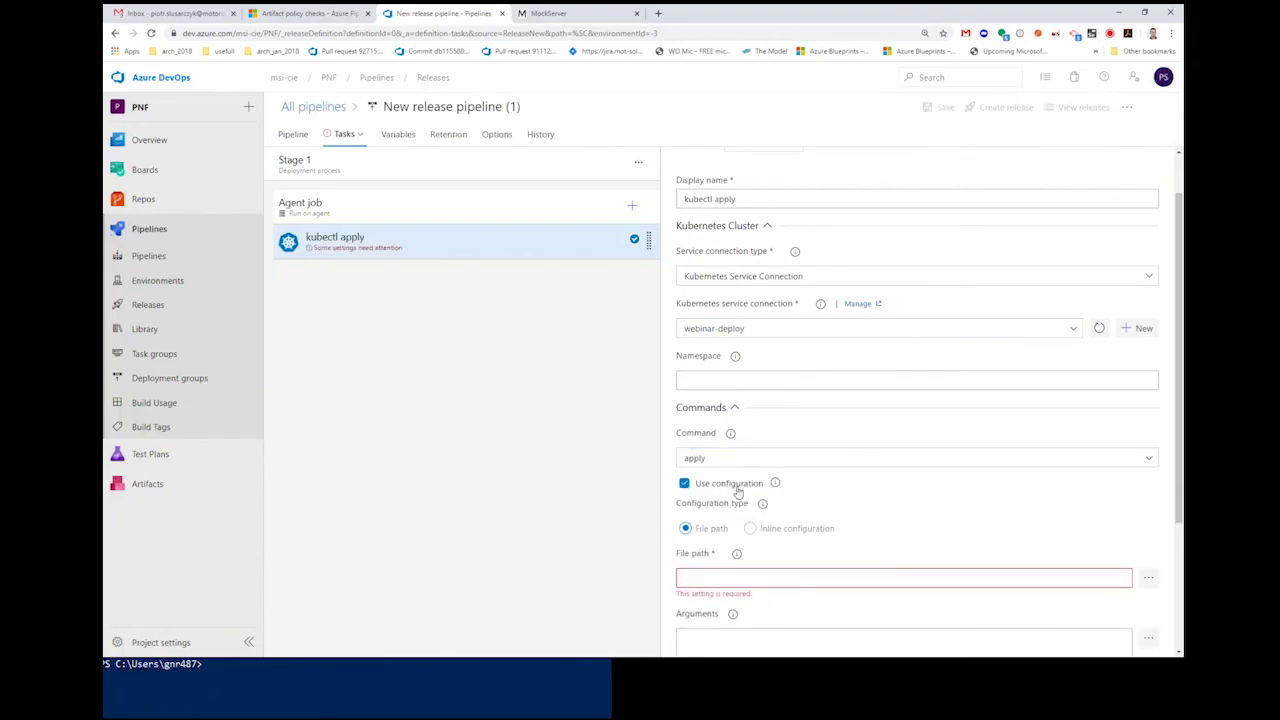
left_click(1149, 580)
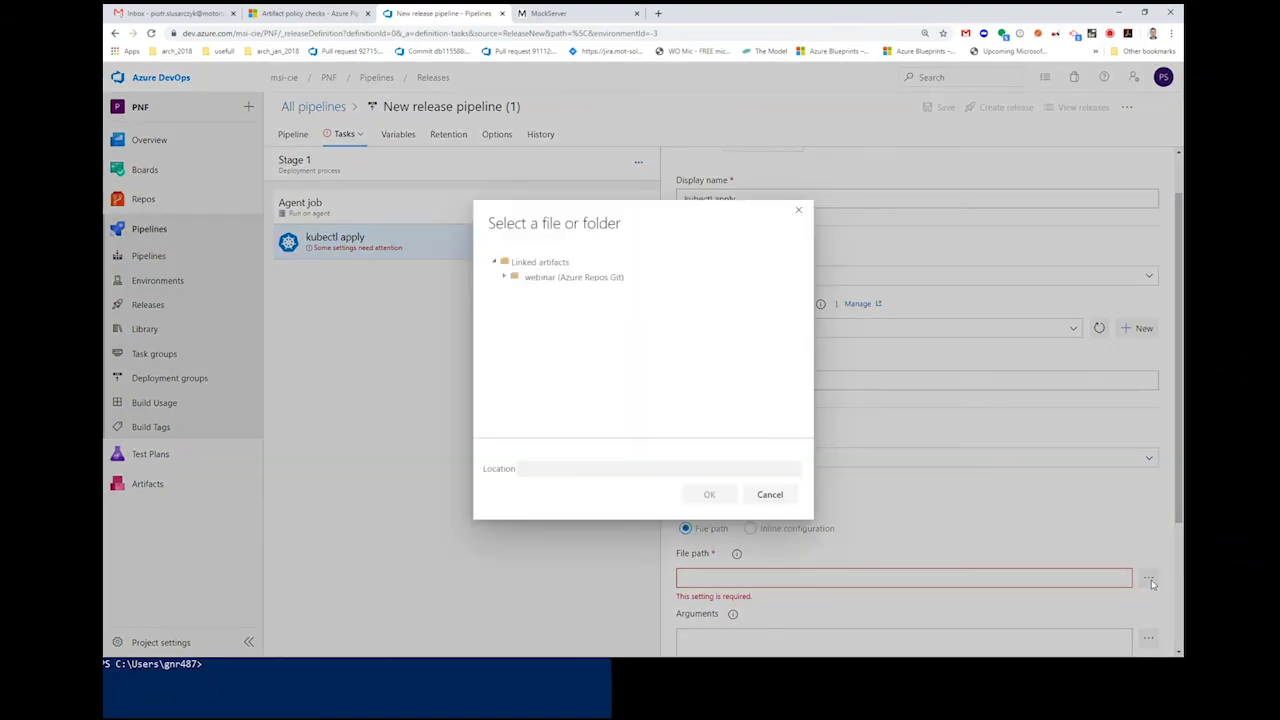
left_click(505, 279)
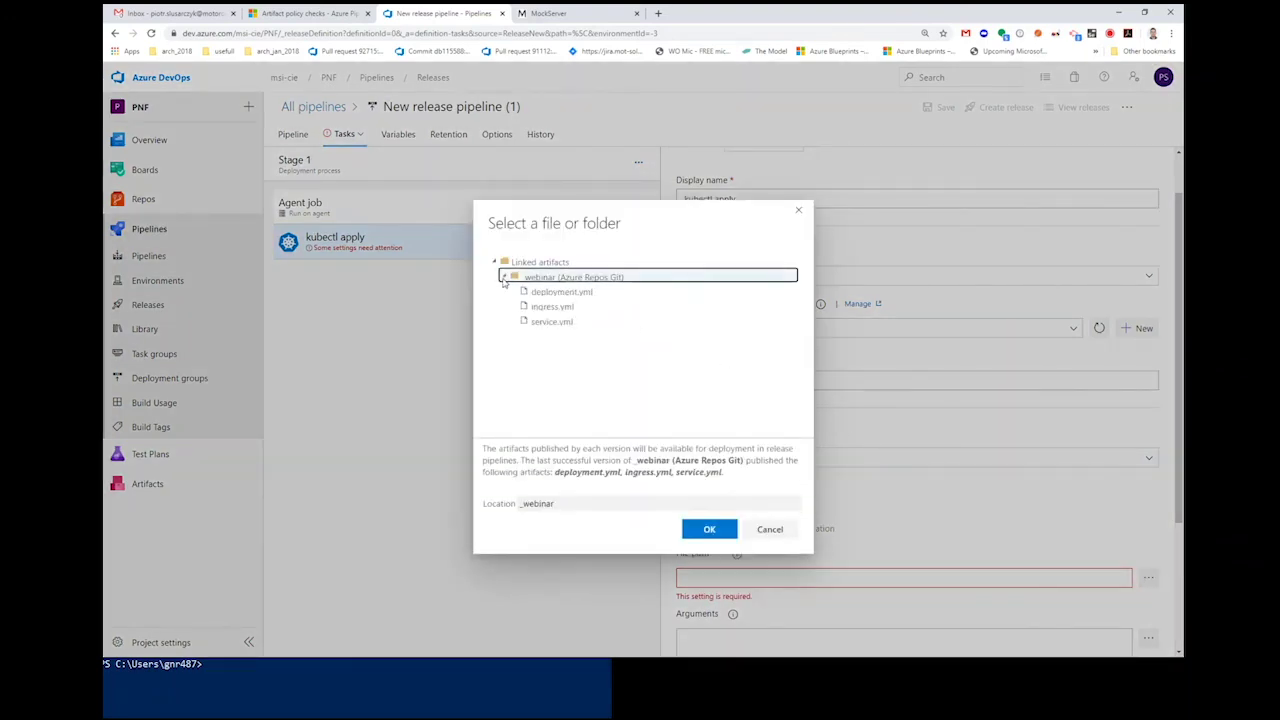
left_click(558, 292)
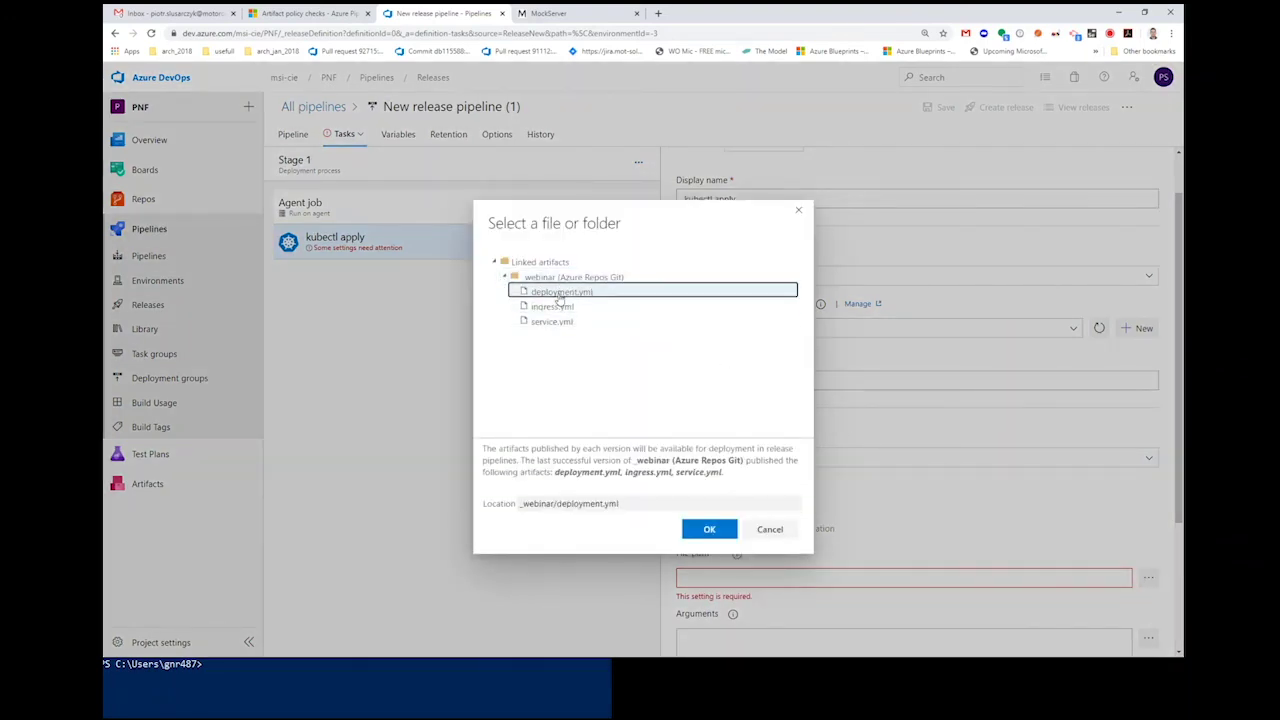
left_click(697, 530)
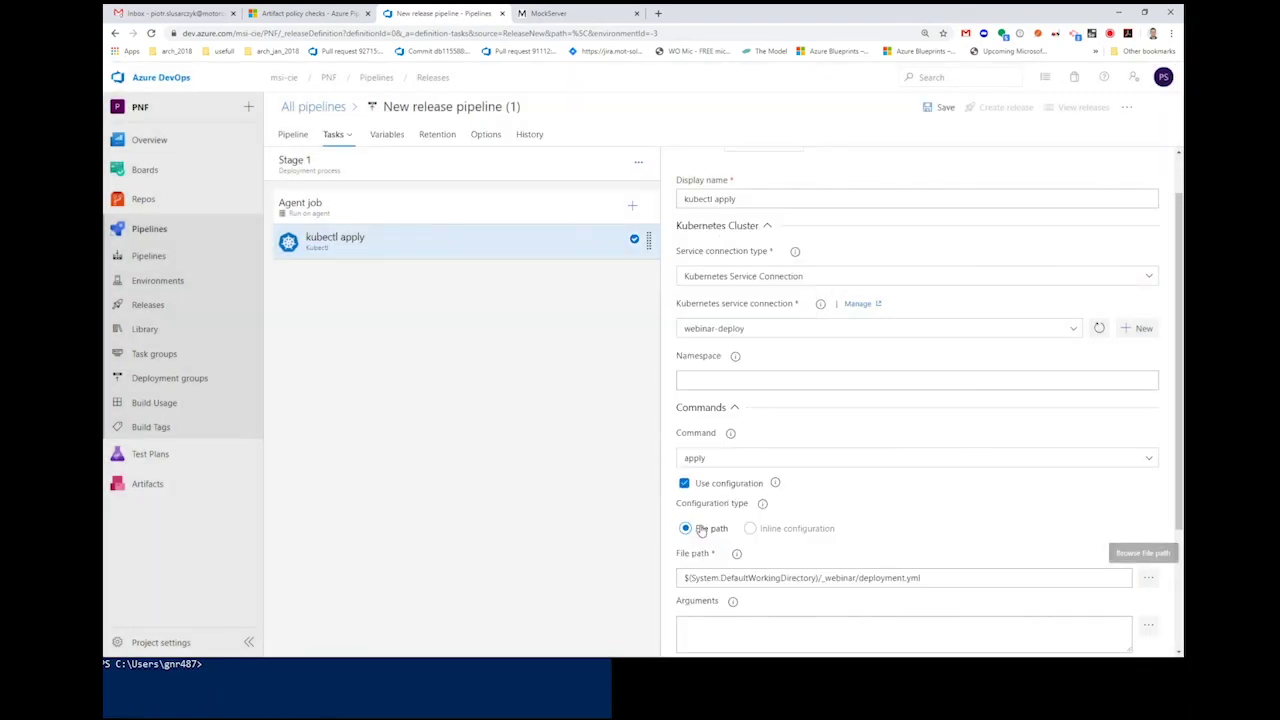
Step: Clone the kubectl apply task, then clone its copy so the agent job has three kubectl tasks
right_click(405, 249)
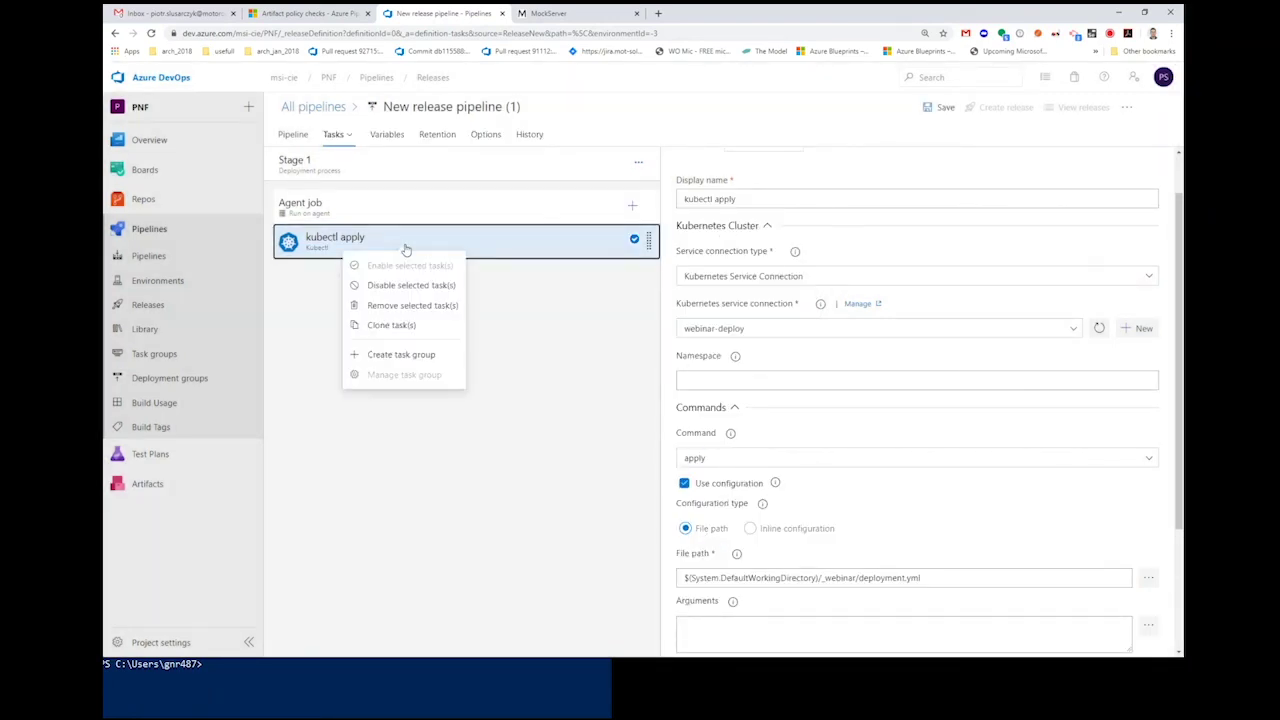
left_click(408, 322)
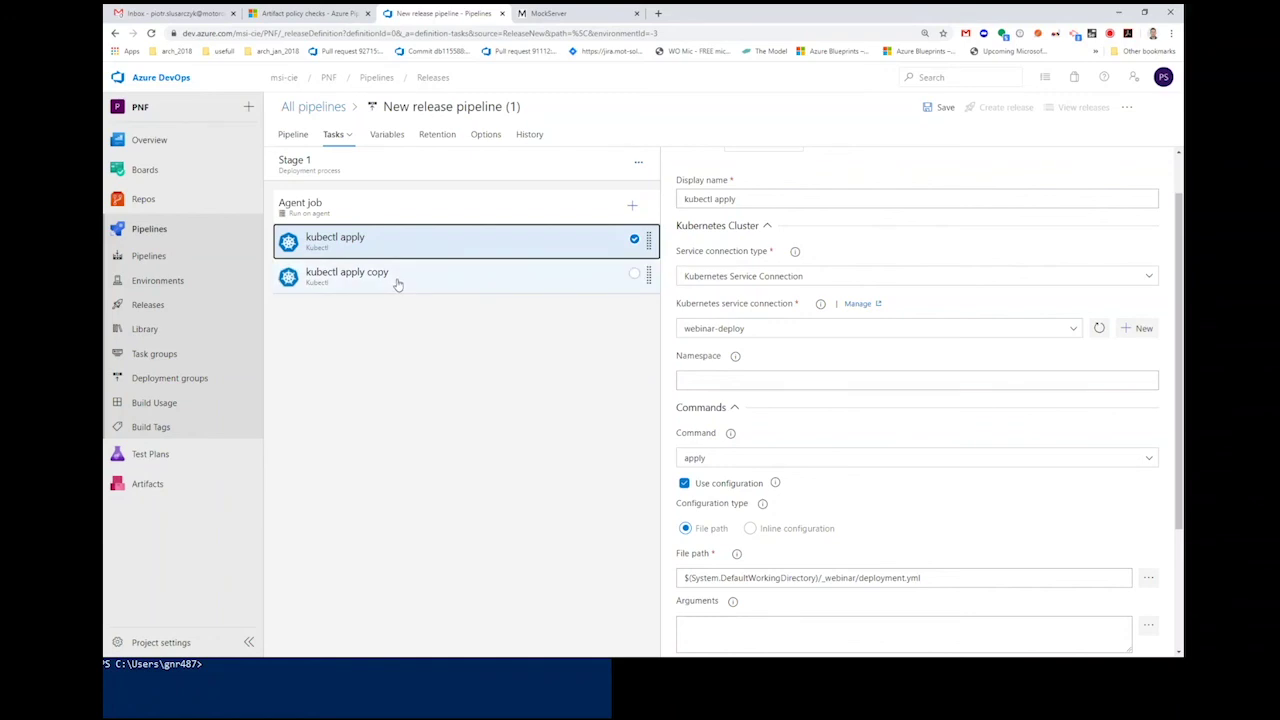
right_click(398, 285)
left_click(413, 371)
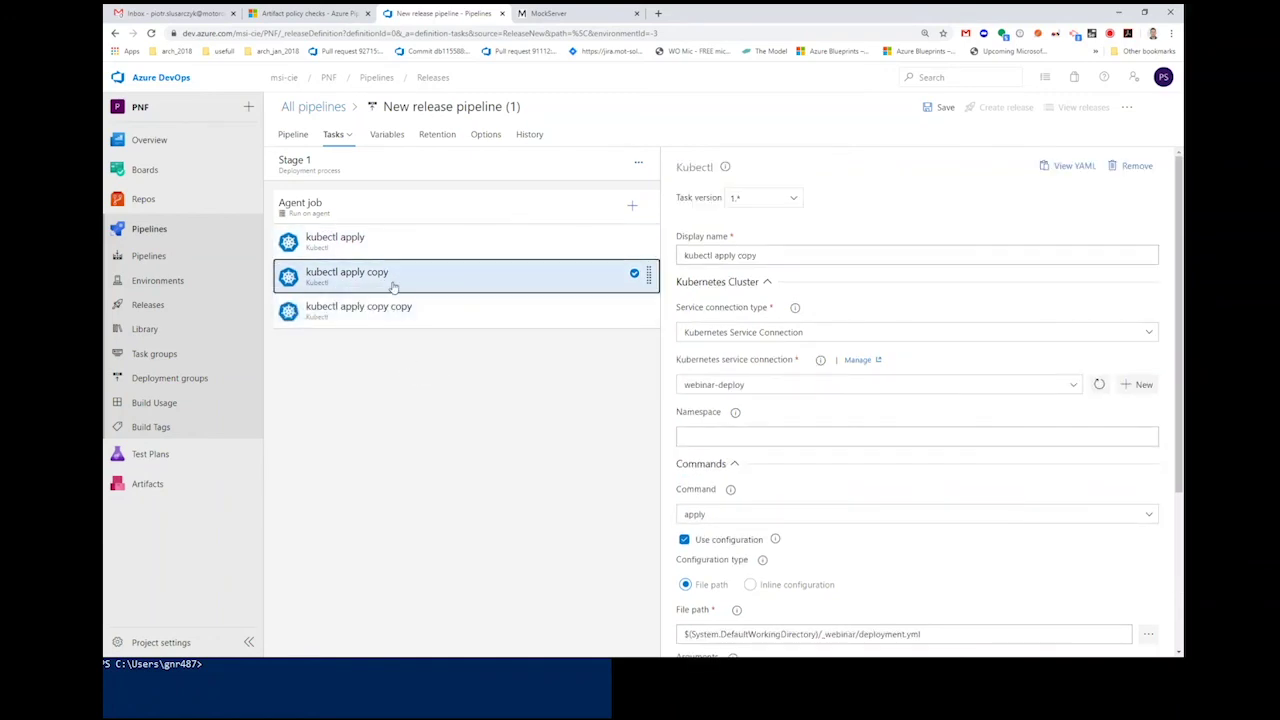
Step: Set the configuration file path of the kubectl apply copy task to service.yml from the webinar artifact
scroll(823, 563, "down", 3)
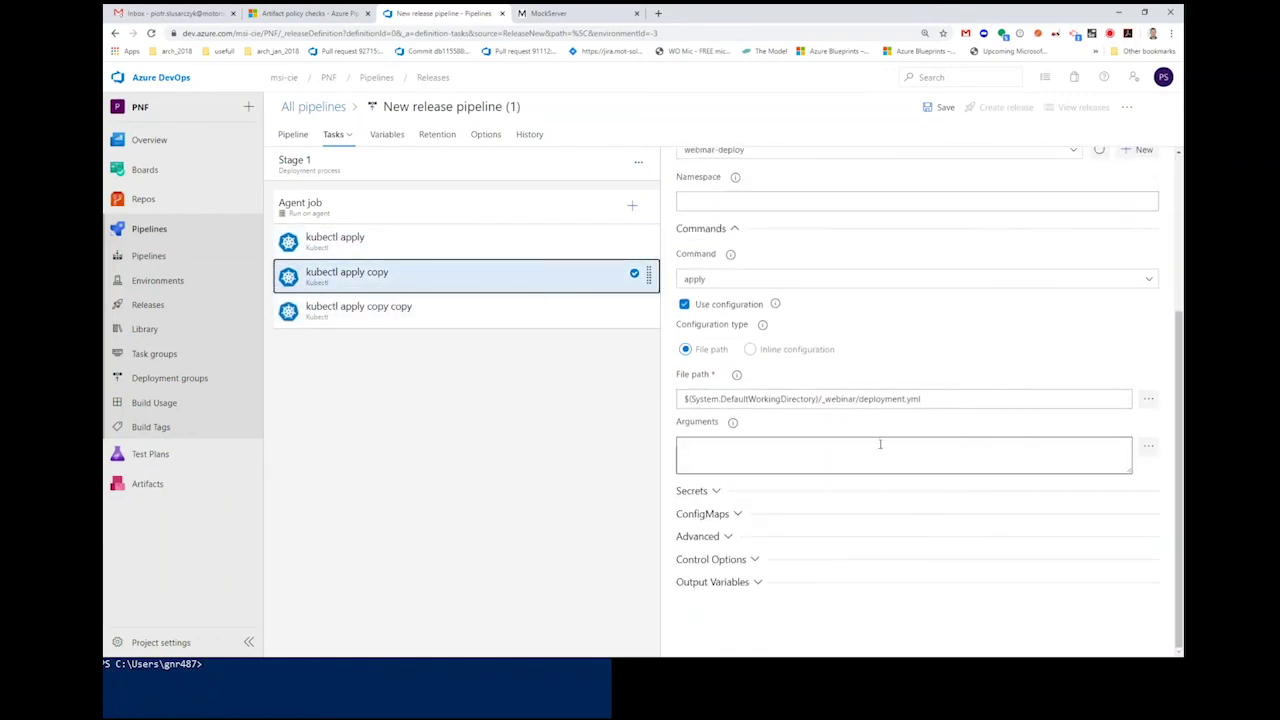
left_click(1148, 400)
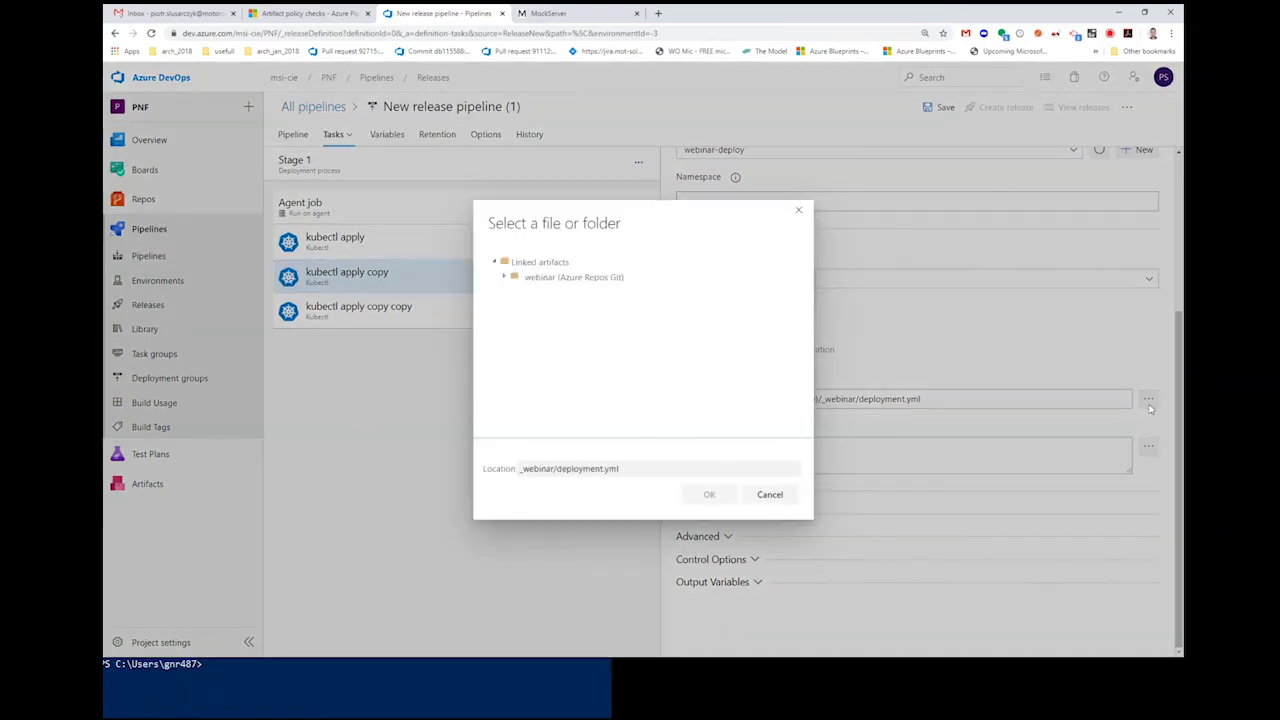
left_click(504, 277)
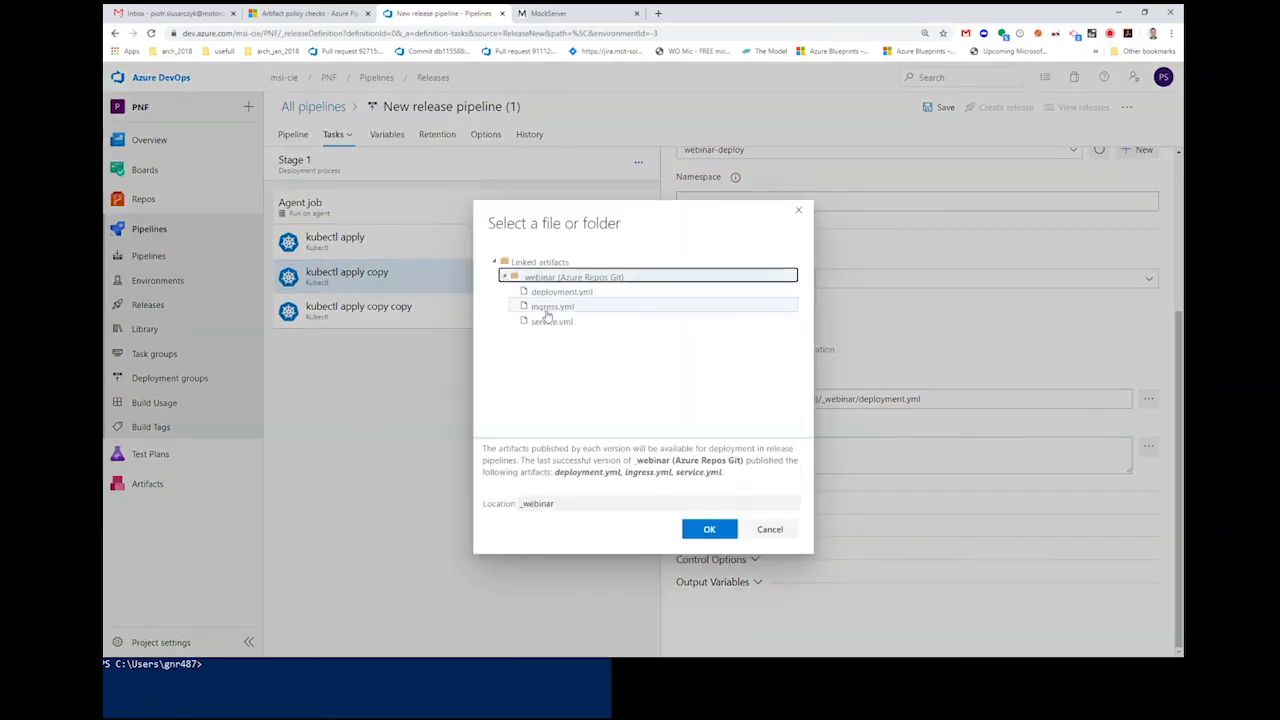
left_click(553, 322)
left_click(707, 530)
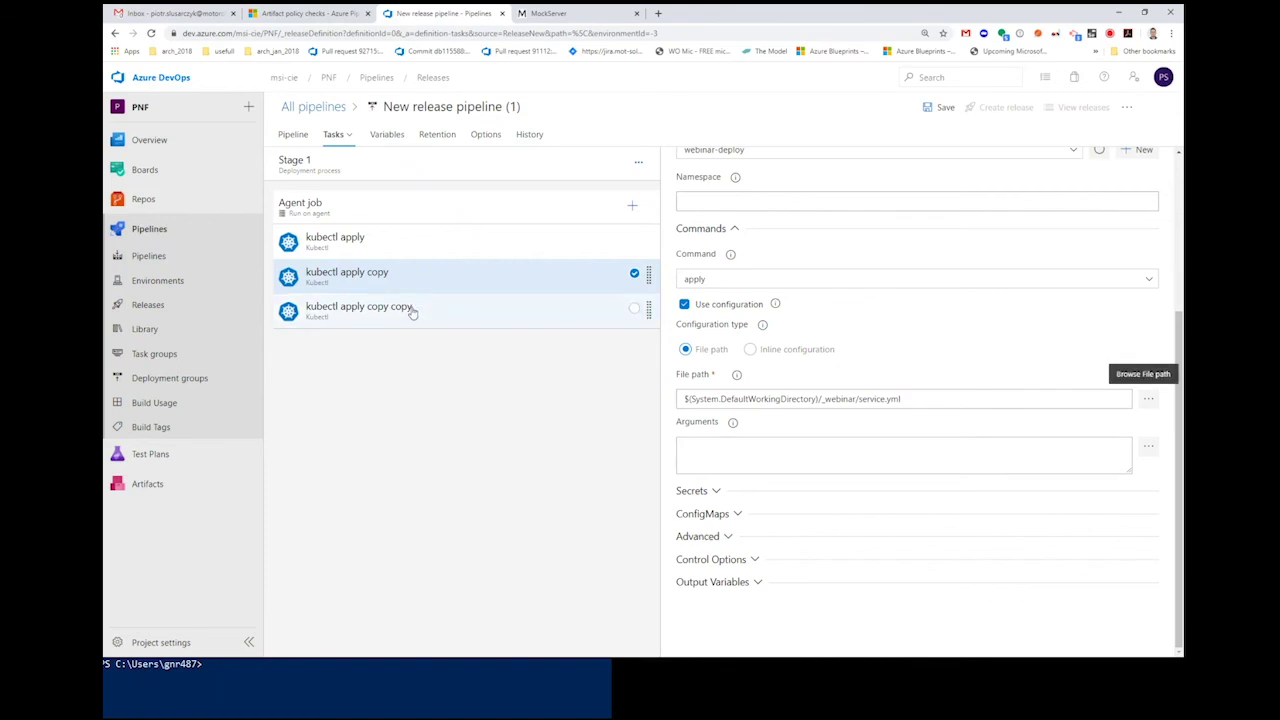
Step: Set the configuration file path of the kubectl apply copy copy task to ingress.yml from the webinar artifact
left_click(410, 312)
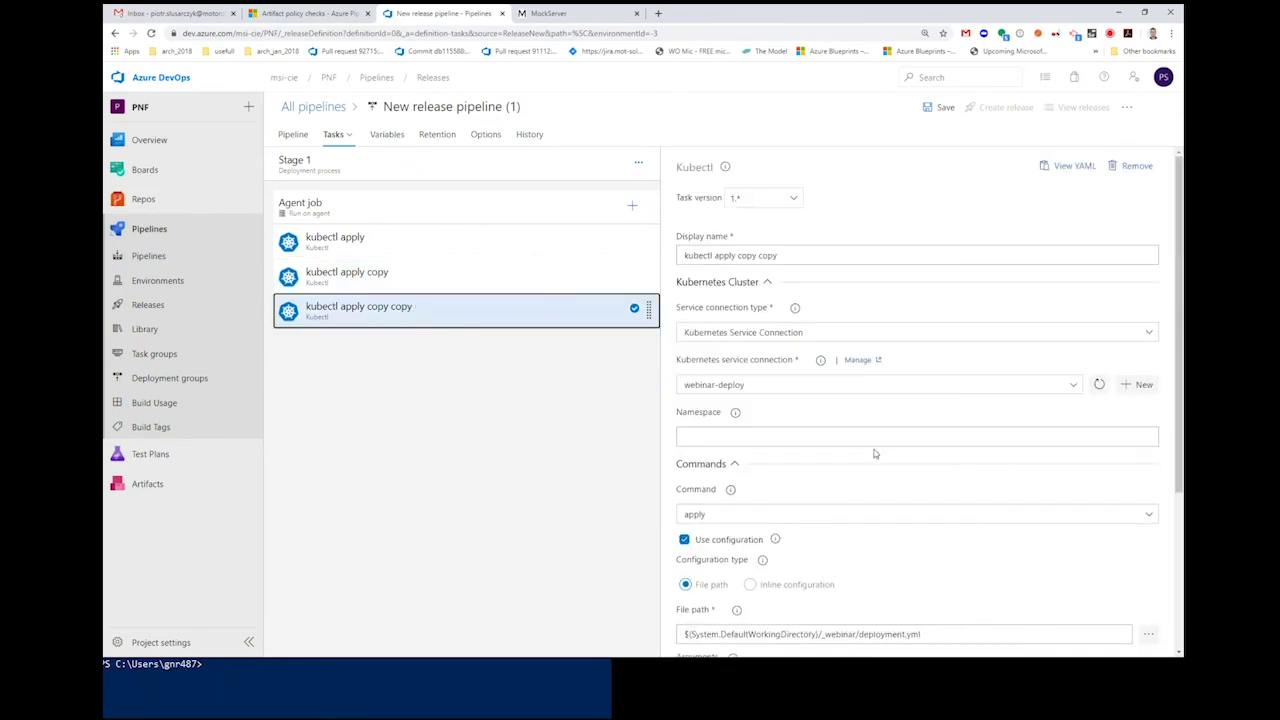
left_click(1150, 636)
left_click(505, 278)
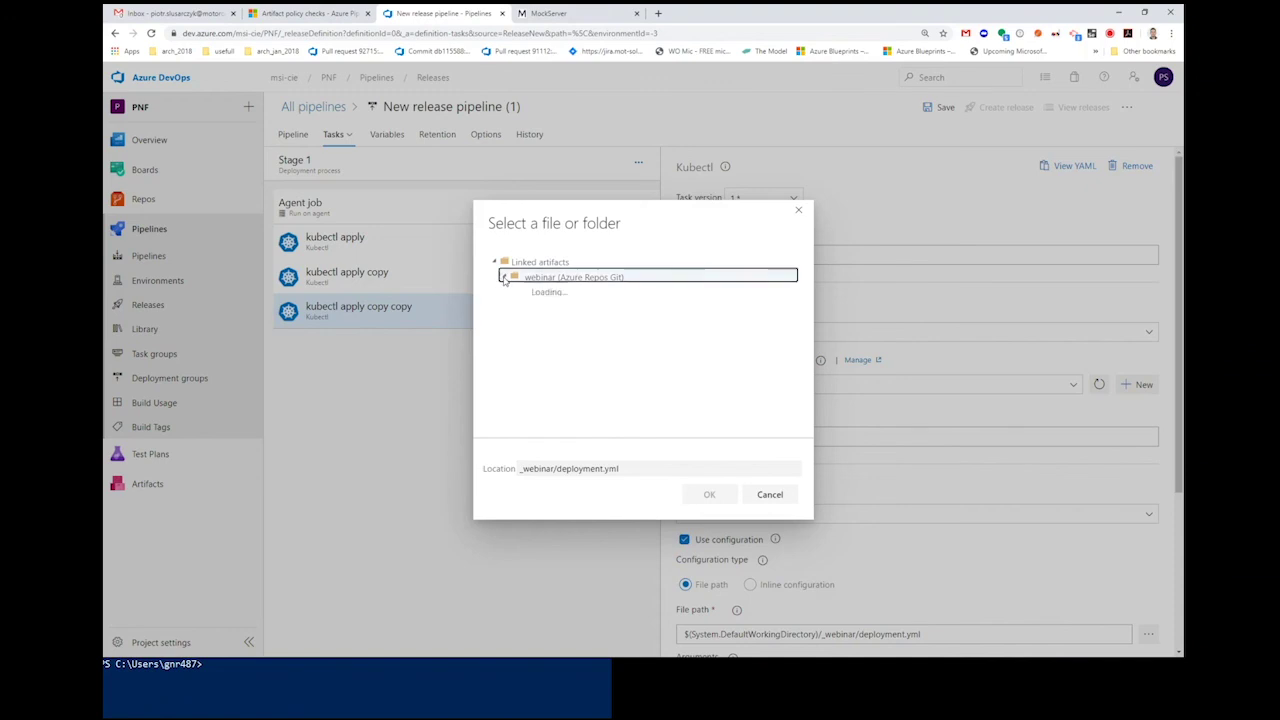
left_click(516, 306)
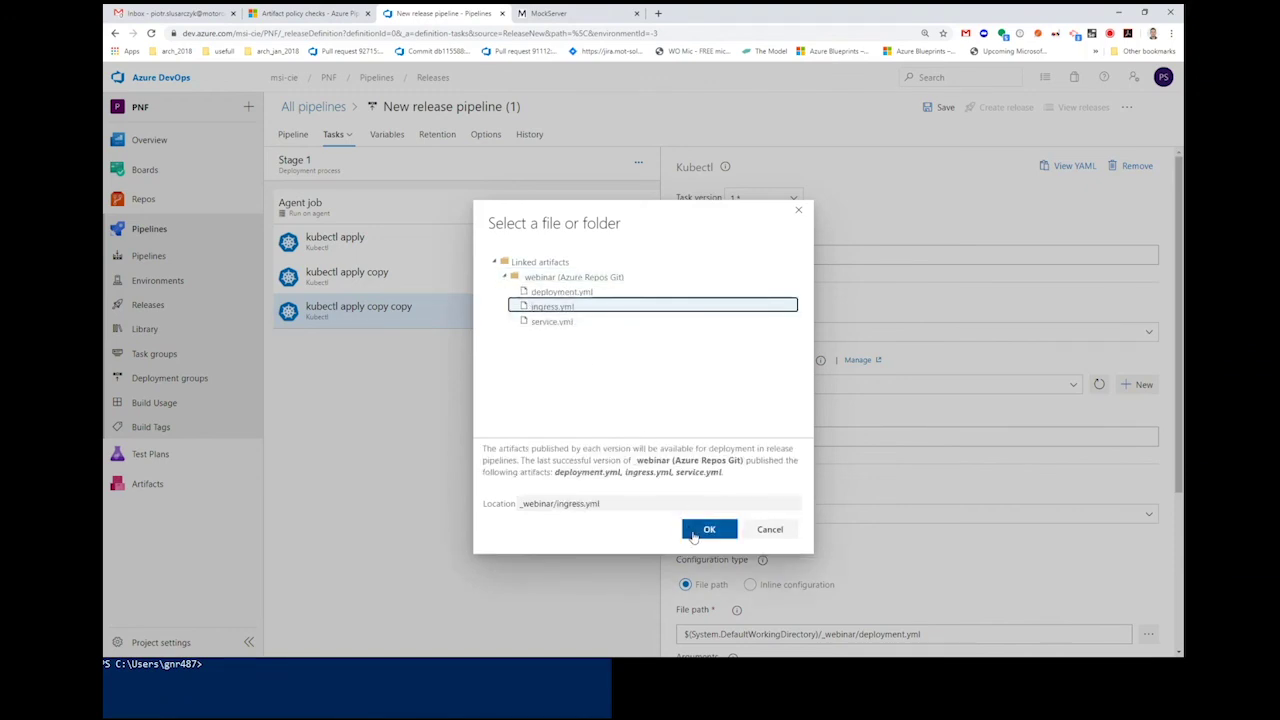
left_click(705, 530)
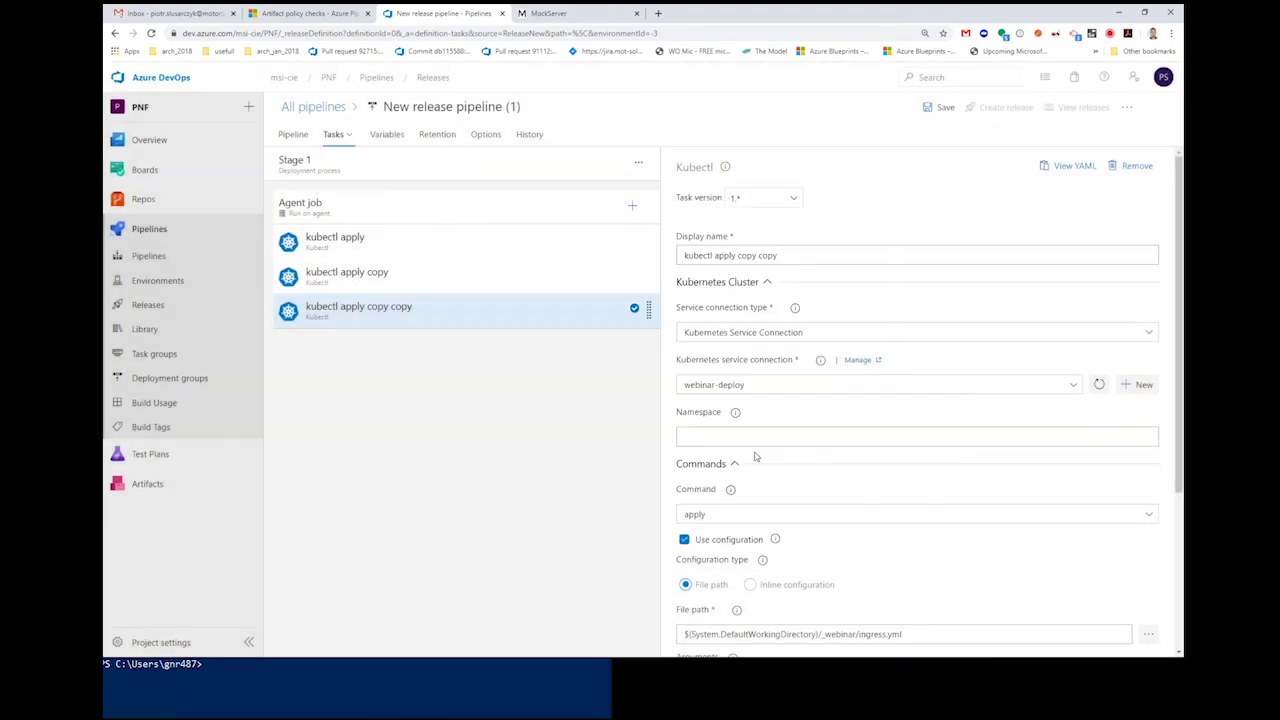
Step: Save the release pipeline and create a new release from it
left_click(930, 112)
left_click(687, 440)
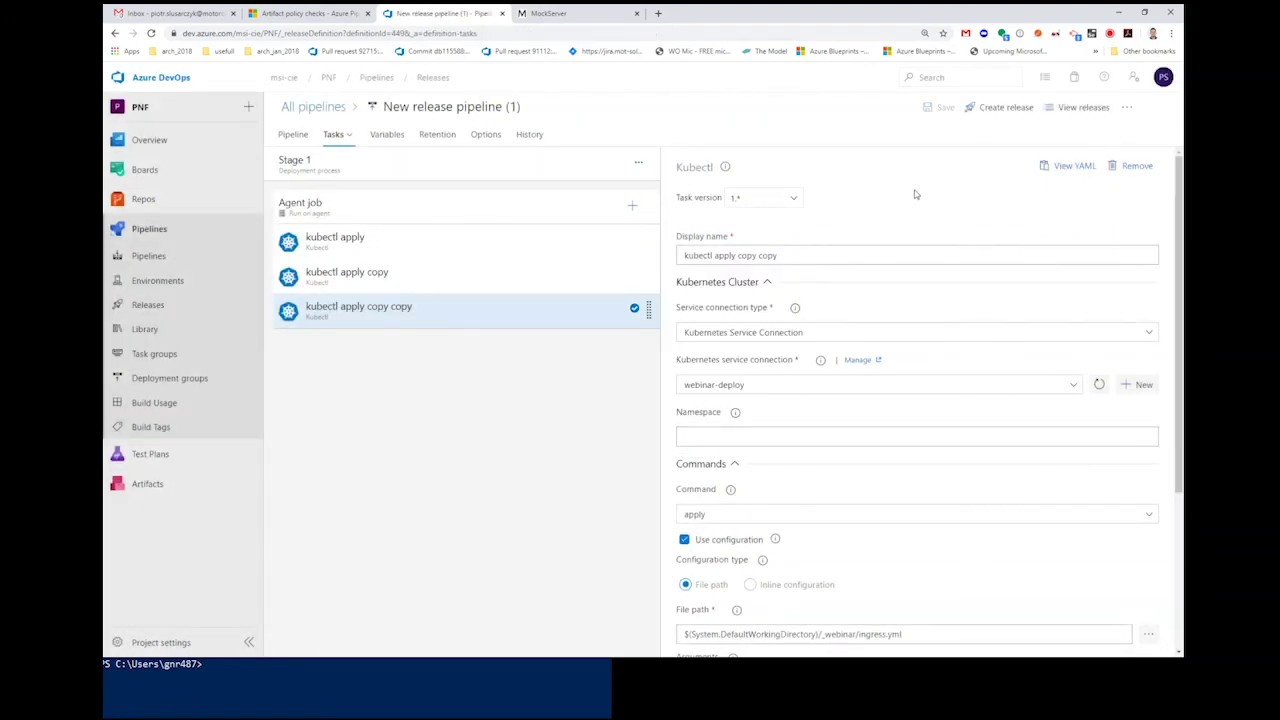
left_click(984, 110)
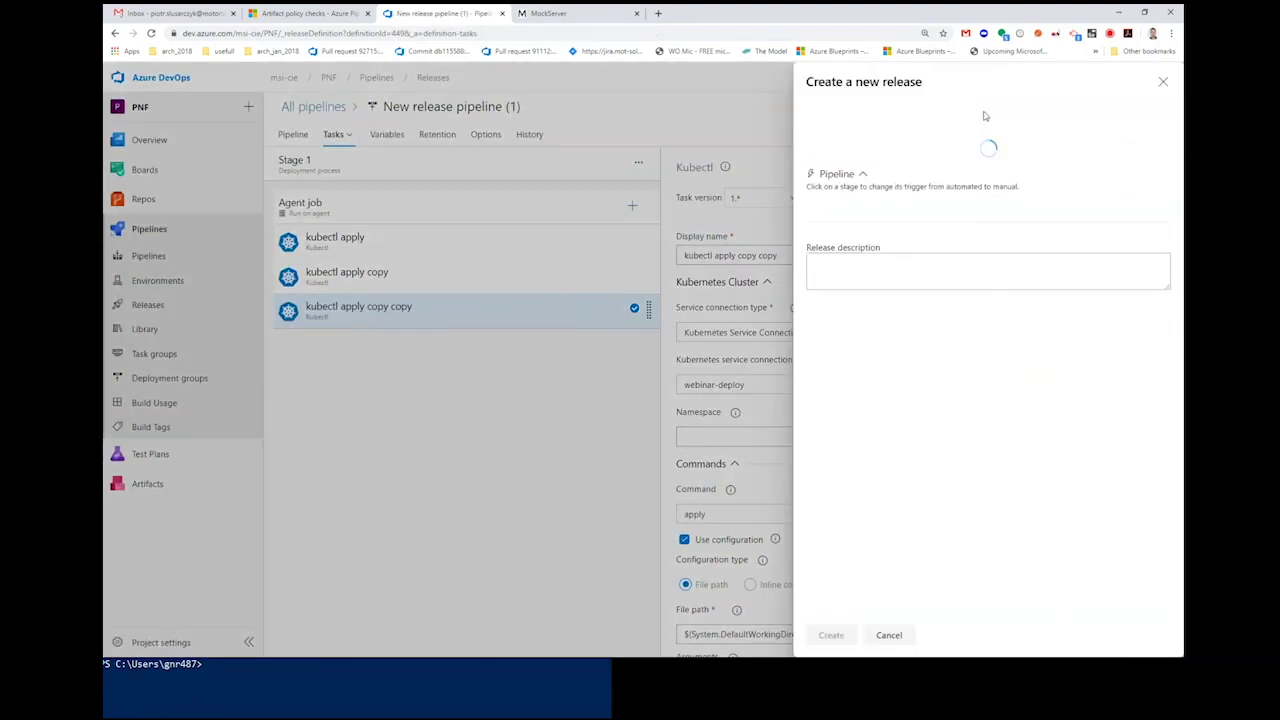
left_click(831, 636)
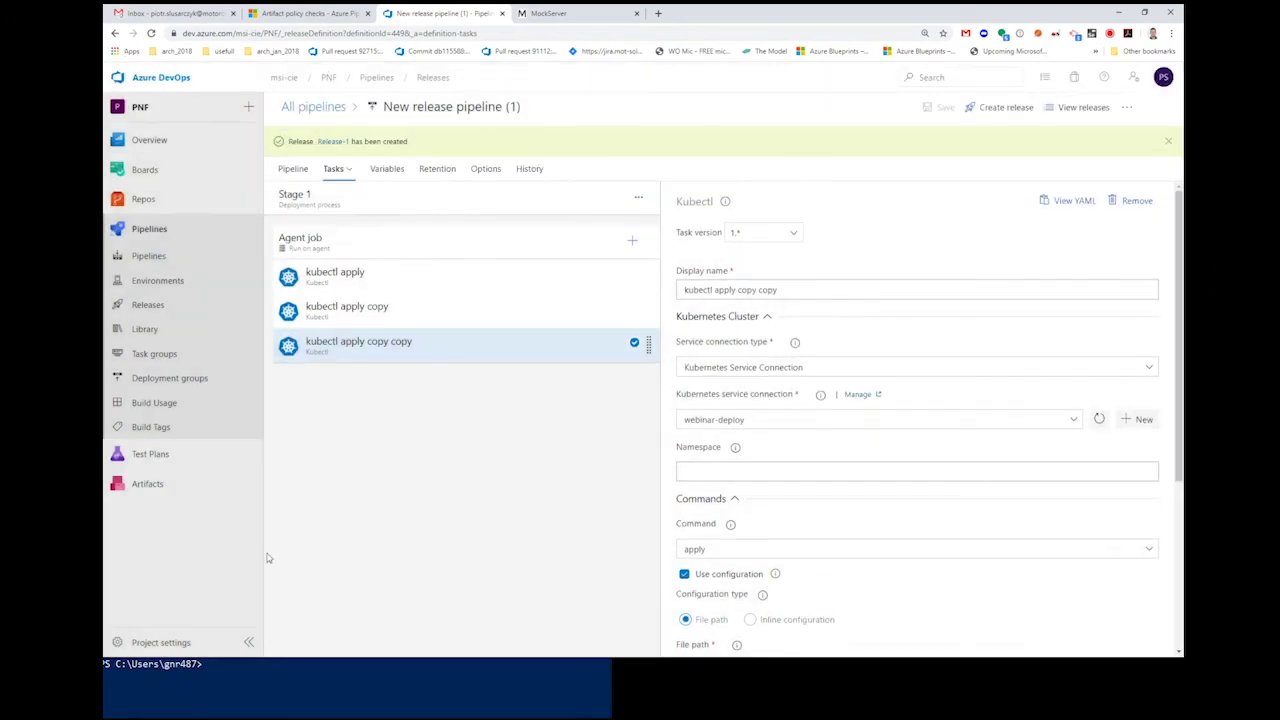
Step: Switch to PowerShell, clear the console and list the cluster's pods with kubectl get pods
type("clear")
key("Return")
key("Up")
key("Up")
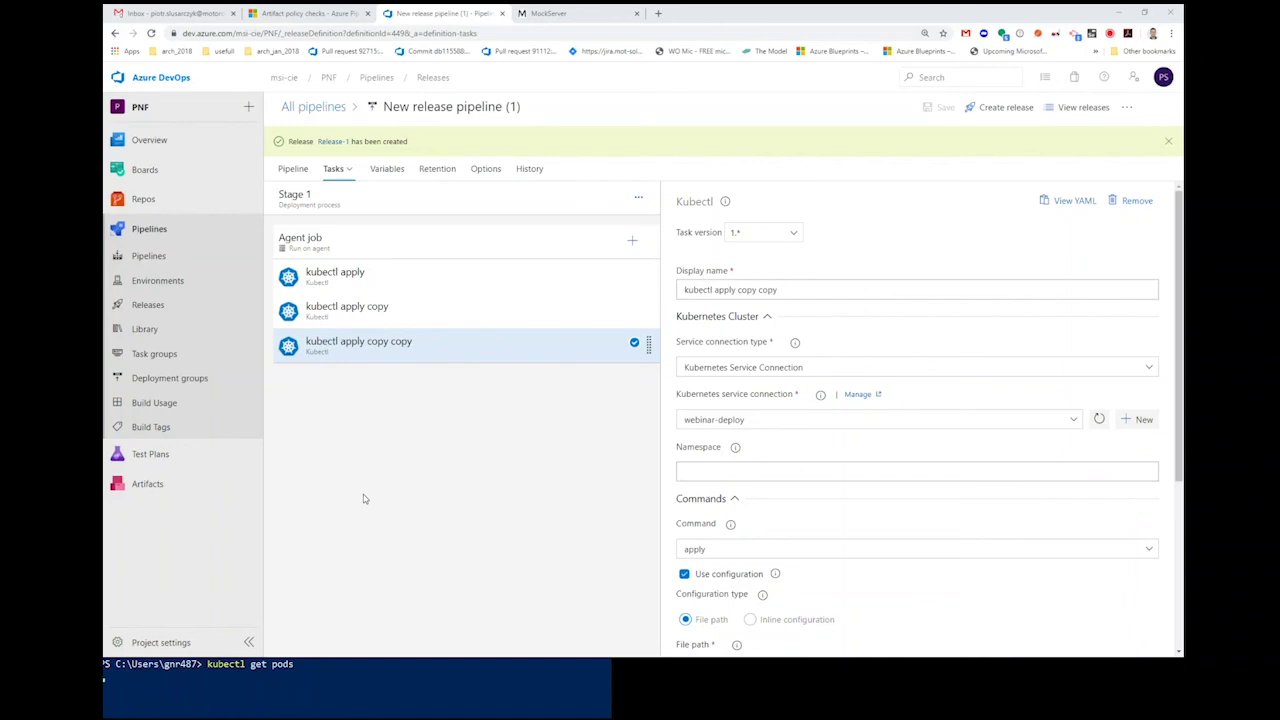
key("Return")
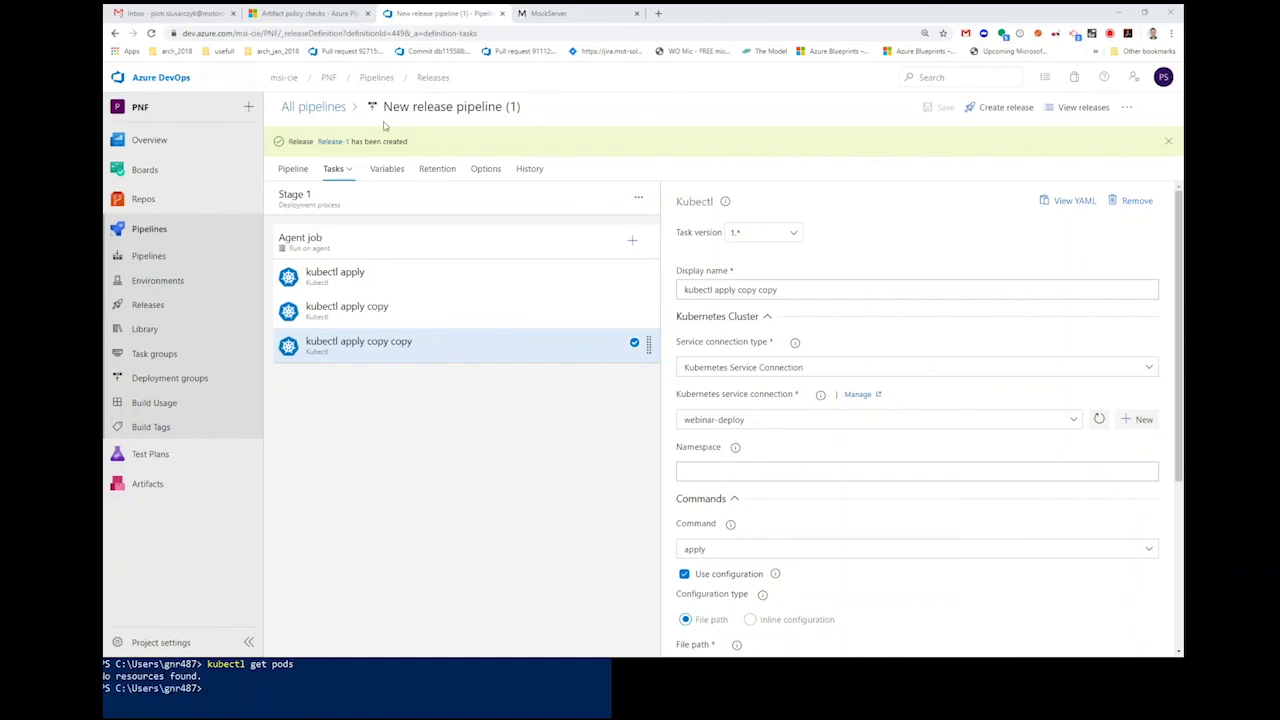
Step: Open the newly created release in Azure DevOps to follow its stage, and rerun kubectl get pods in PowerShell
left_click(337, 142)
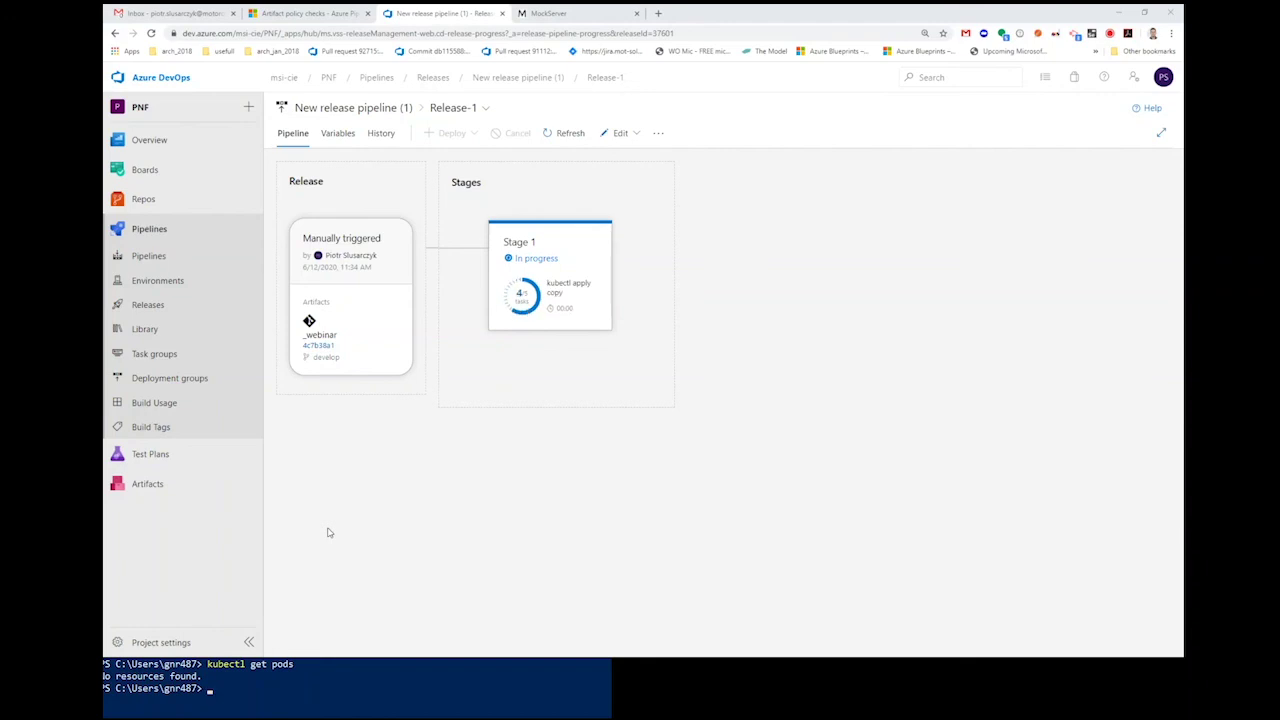
key("Up")
key("Return")
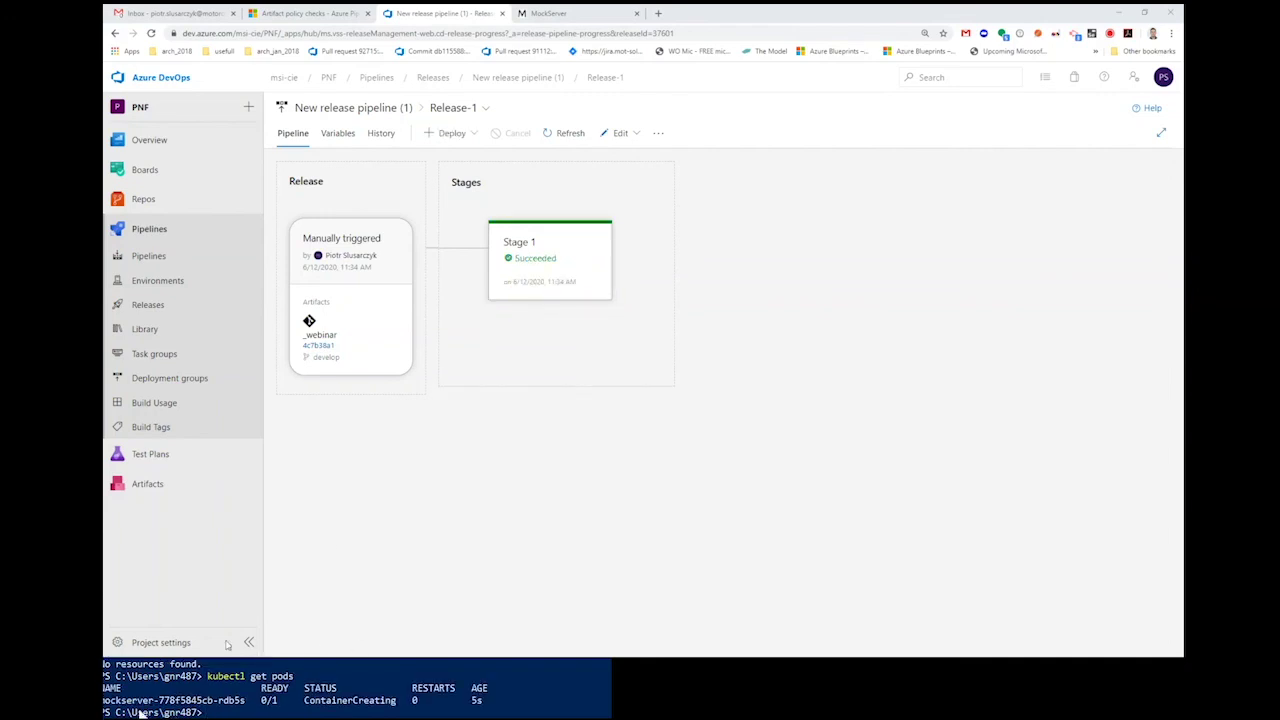
Step: Examine the mockserver pod's name and status in PowerShell, running kubectl get pods again to check its progress
left_click_drag(104, 702, 155, 707)
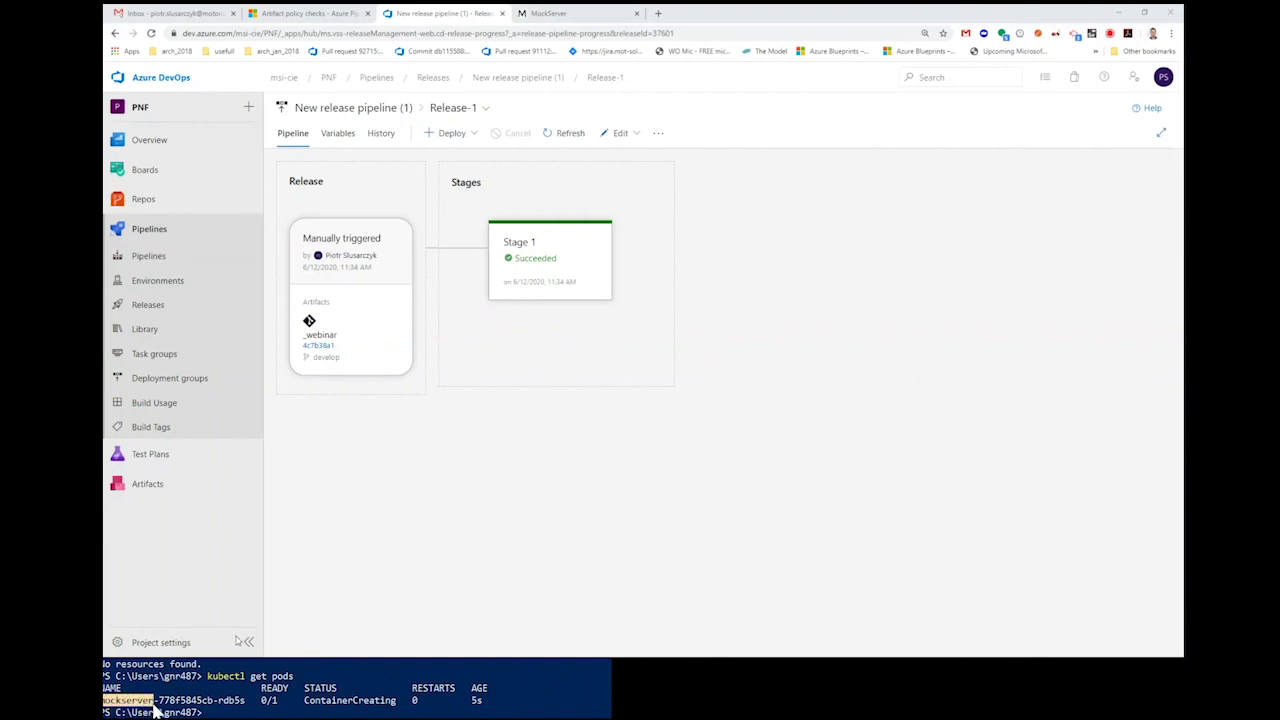
left_click_drag(302, 700, 395, 708)
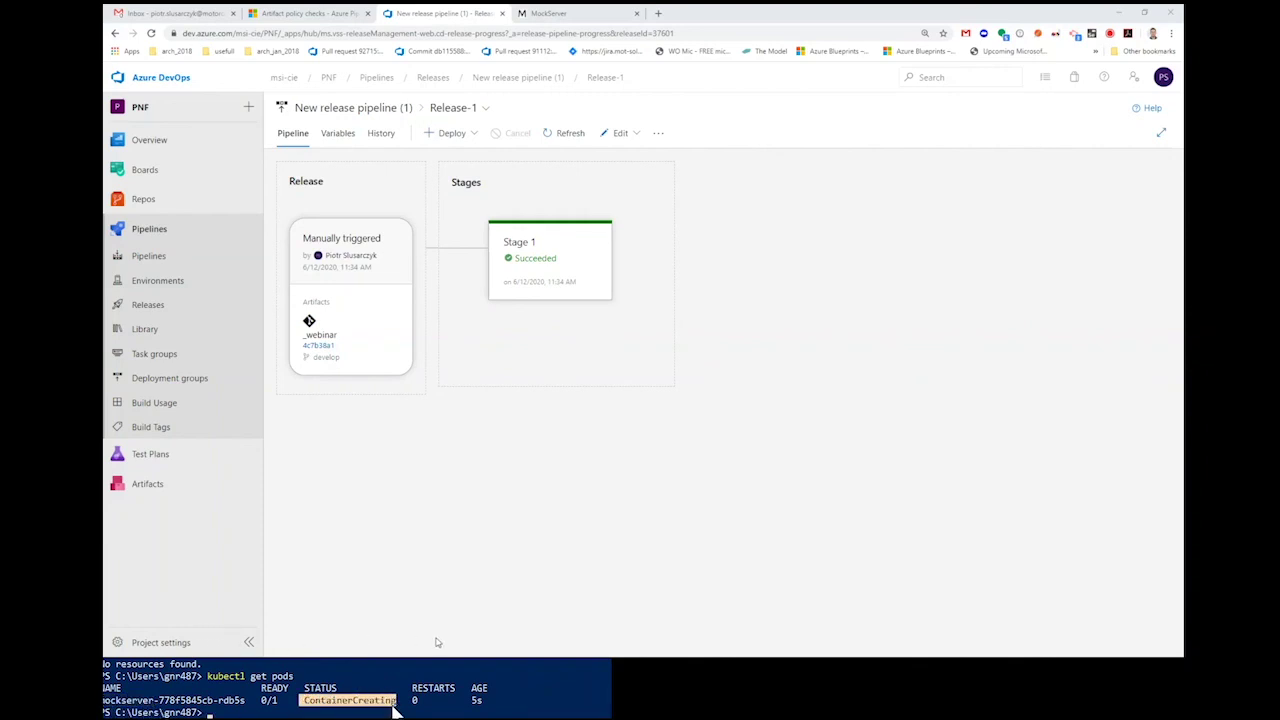
key("Up")
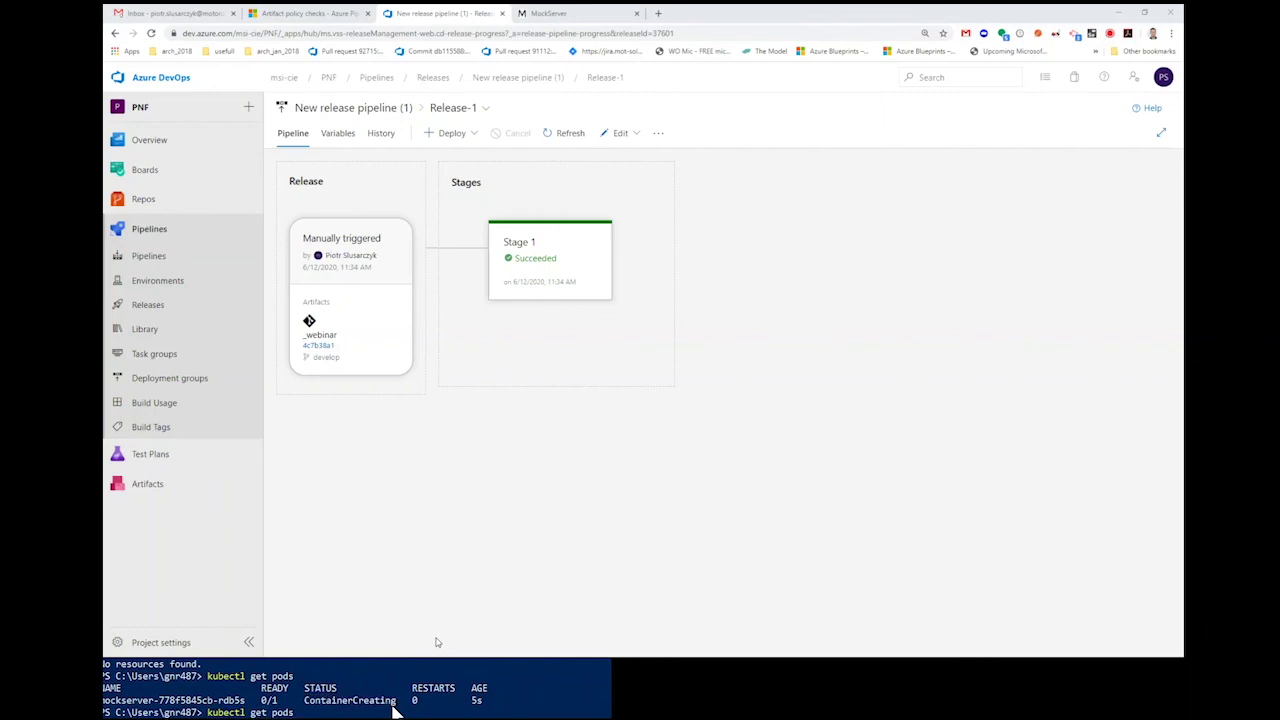
key("Return")
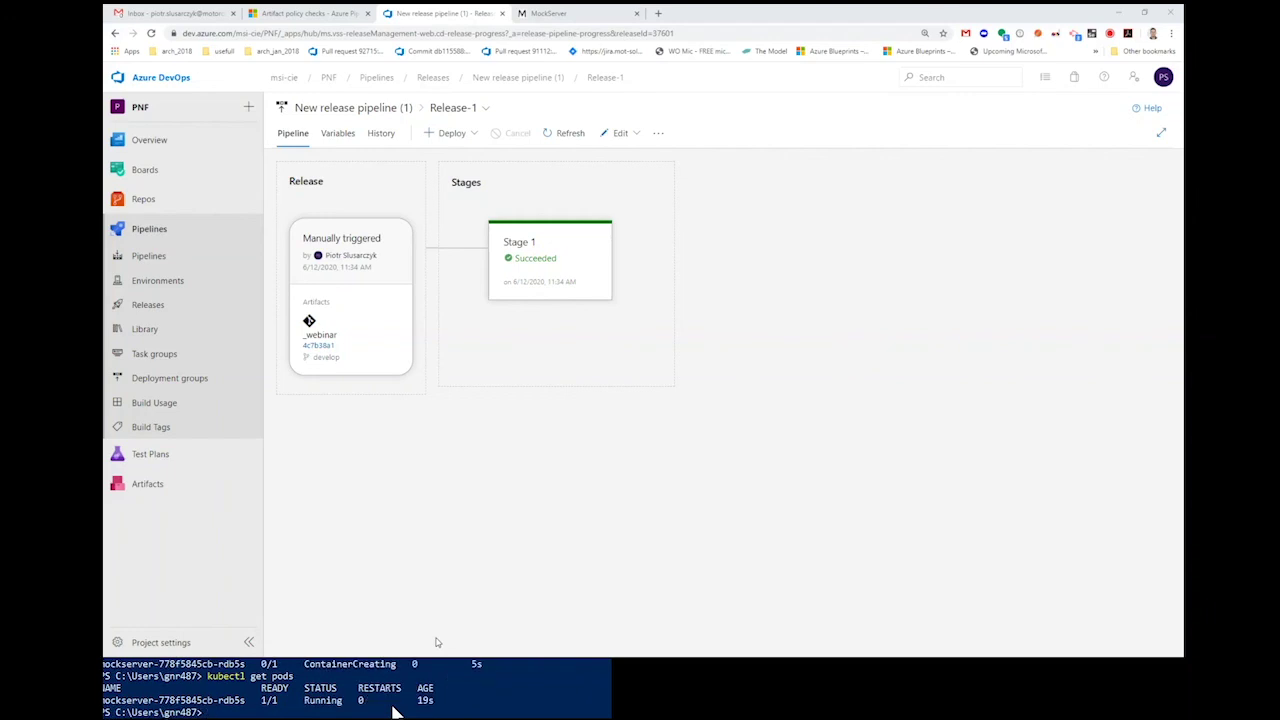
double_click(323, 700)
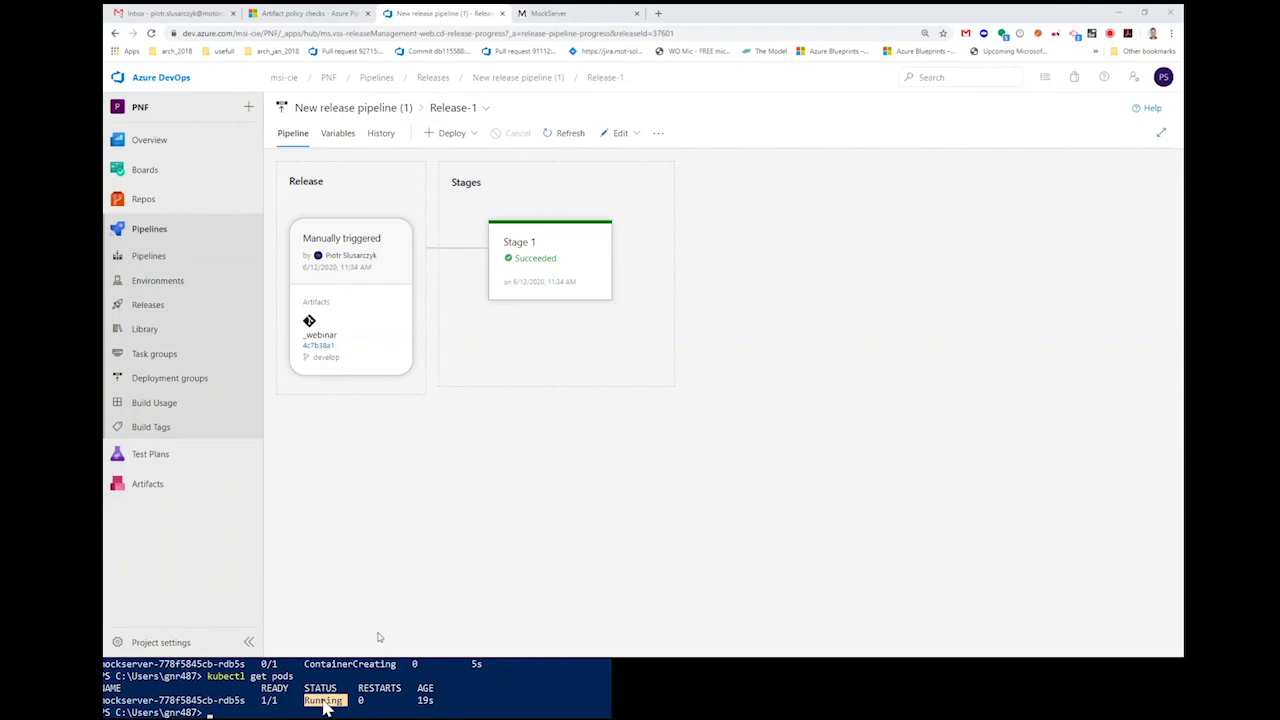
Step: Copy the mockserver host address from ingress.yml in the webinar repository and enter it as the address of a new browser tab
left_click(190, 205)
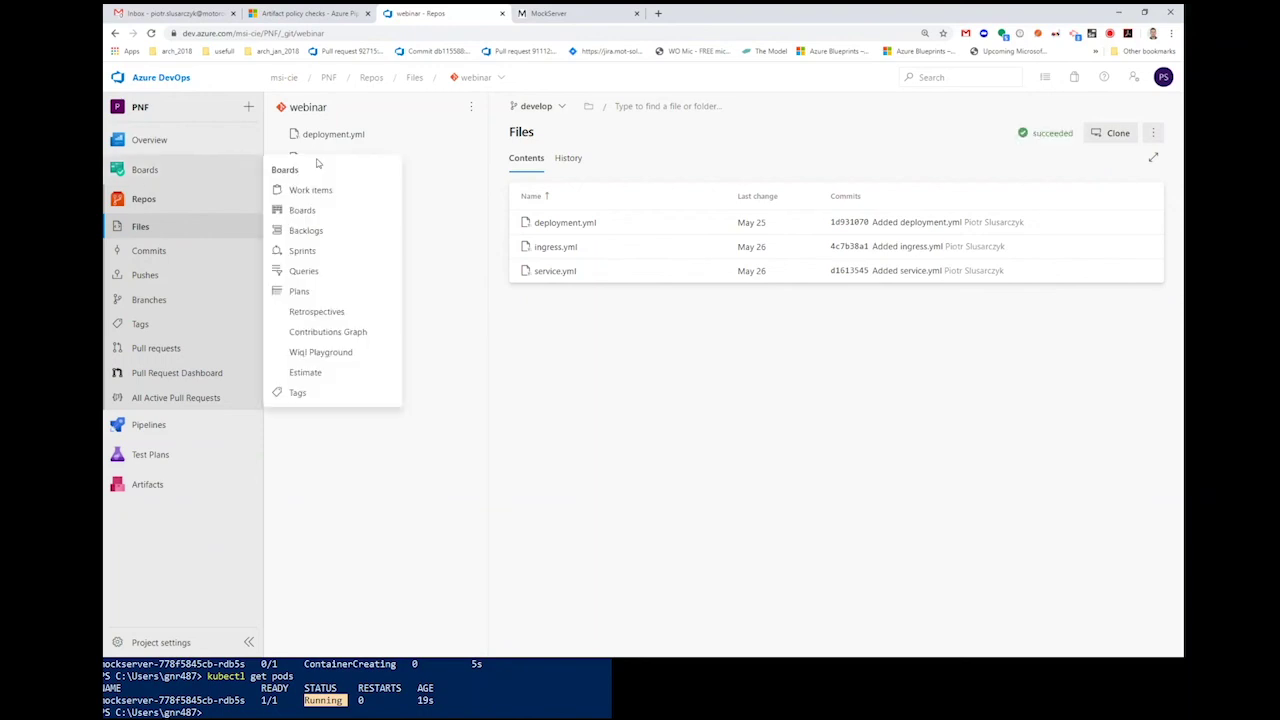
left_click(347, 160)
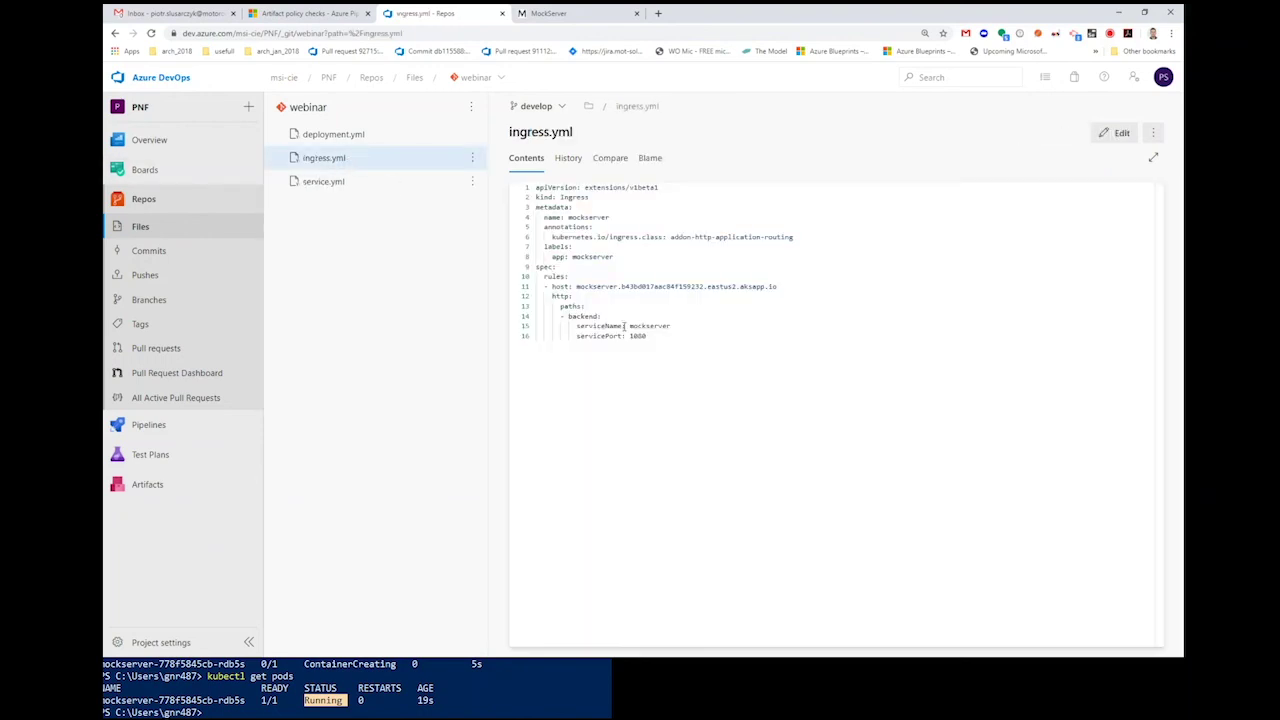
left_click_drag(577, 287, 781, 287)
key("ctrl+c")
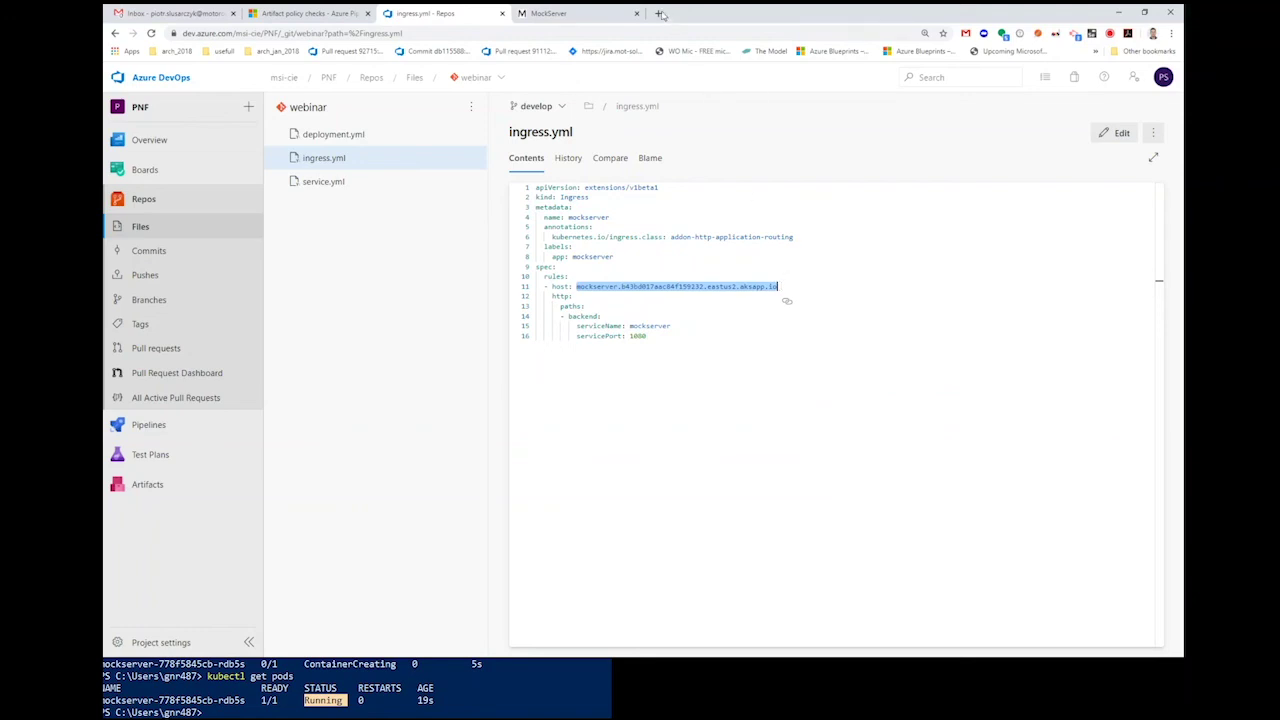
left_click(658, 13)
key("ctrl+v")
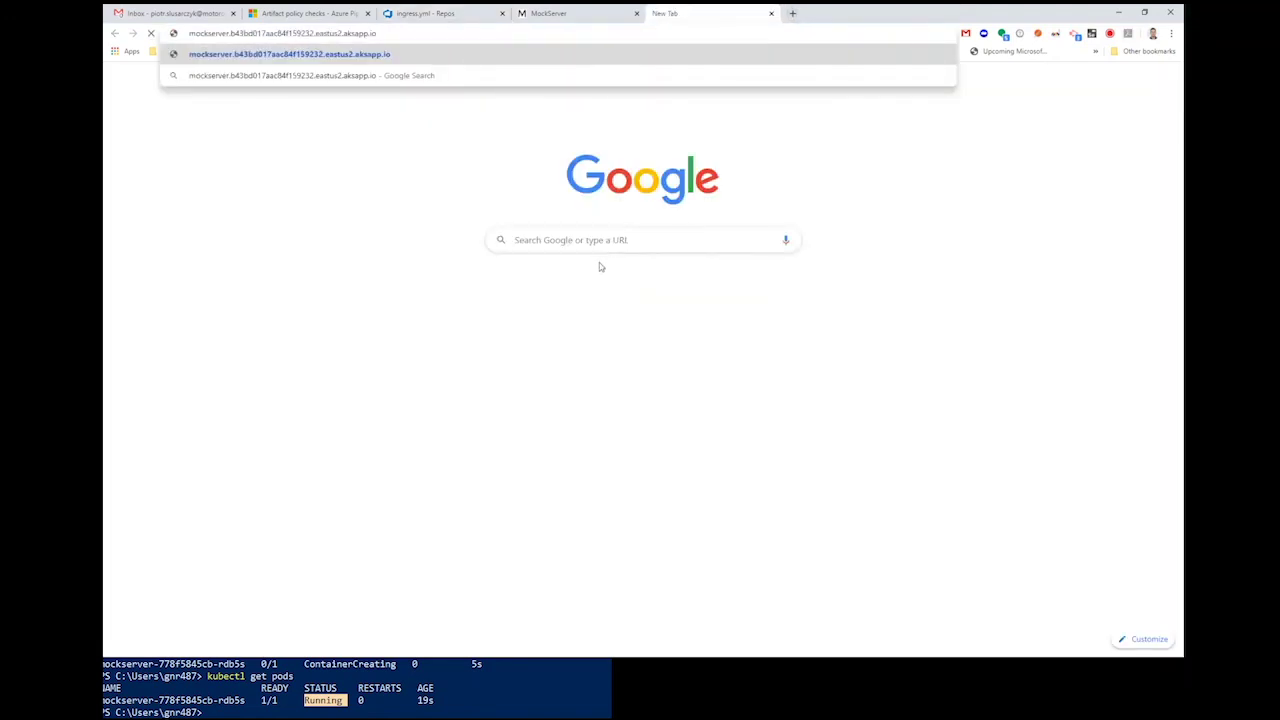
Step: Switch to PowerShell and print the mockserver pod's logs with kubectl logs mockserver-778f5845cb-rdb5s
left_click(236, 708)
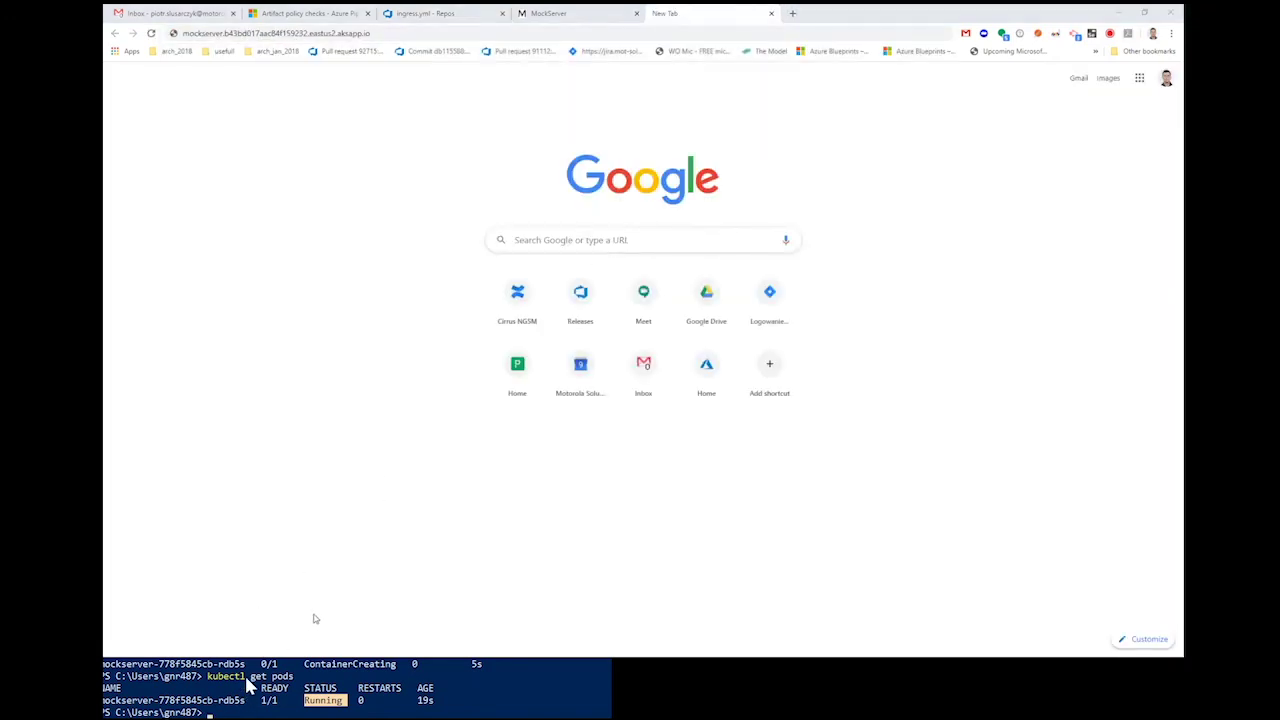
type("kubectl logs")
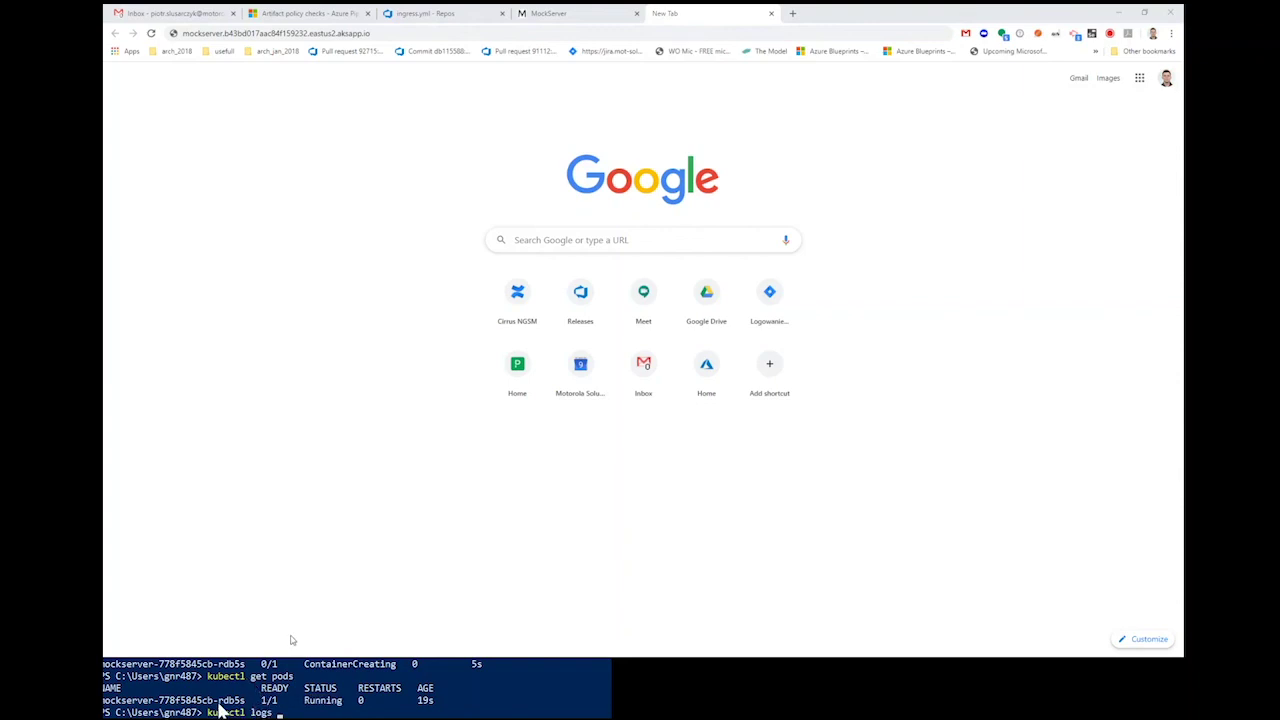
double_click(216, 702)
type("l logs")
right_click(216, 708)
right_click(296, 710)
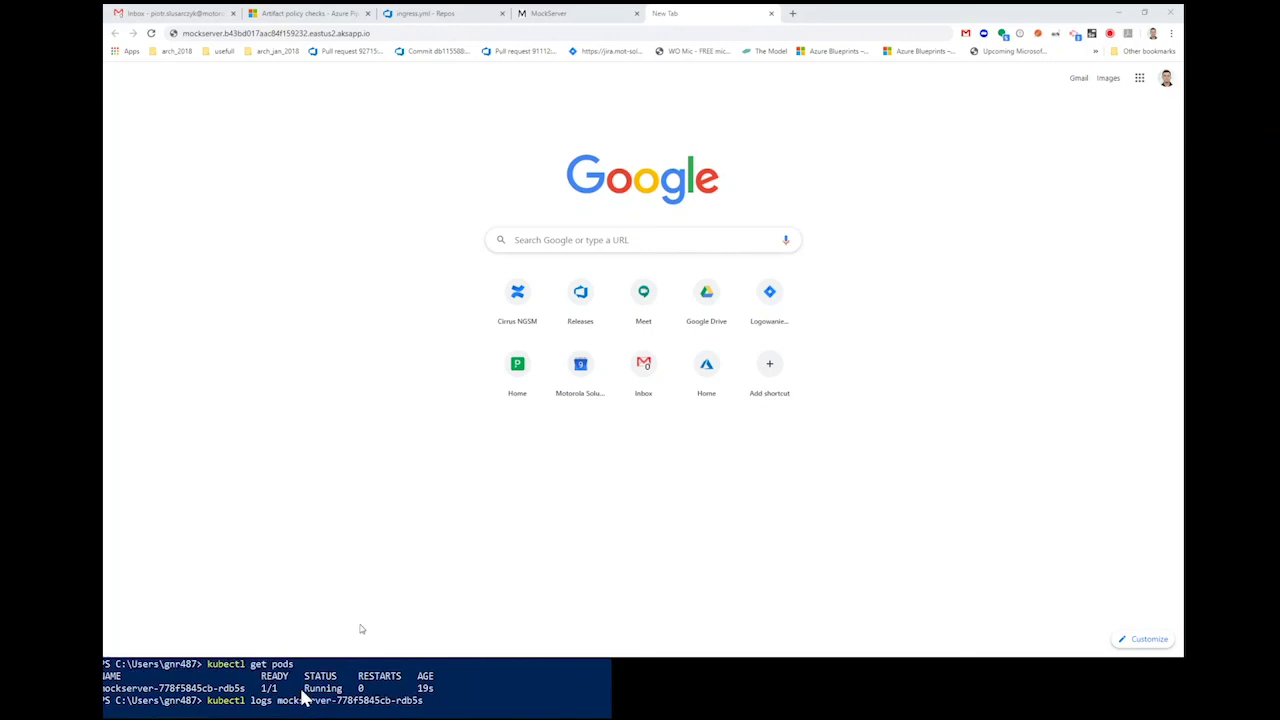
key("Return")
Step: Rerun the kubectl logs command for the mockserver pod with the -f option to stream its log live
key("Up")
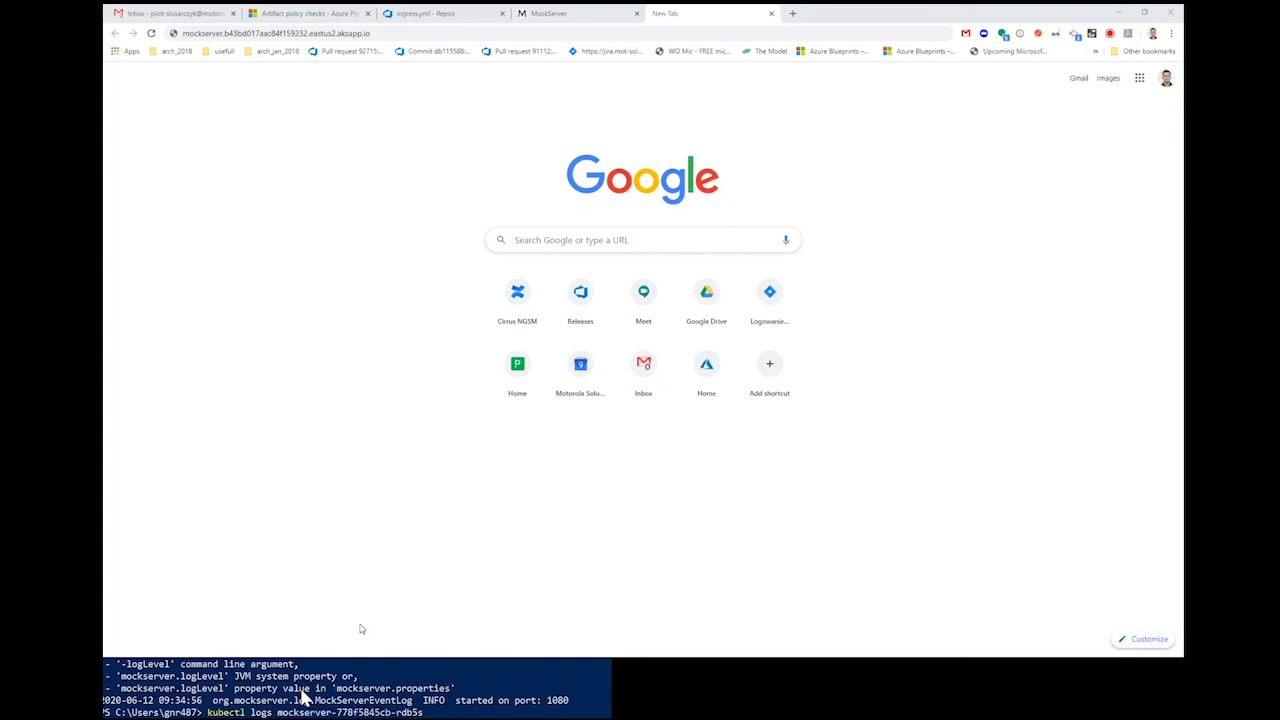
key("ctrl+Left")
key("ctrl+Left")
key("ctrl+Left")
type("-f")
key("Return")
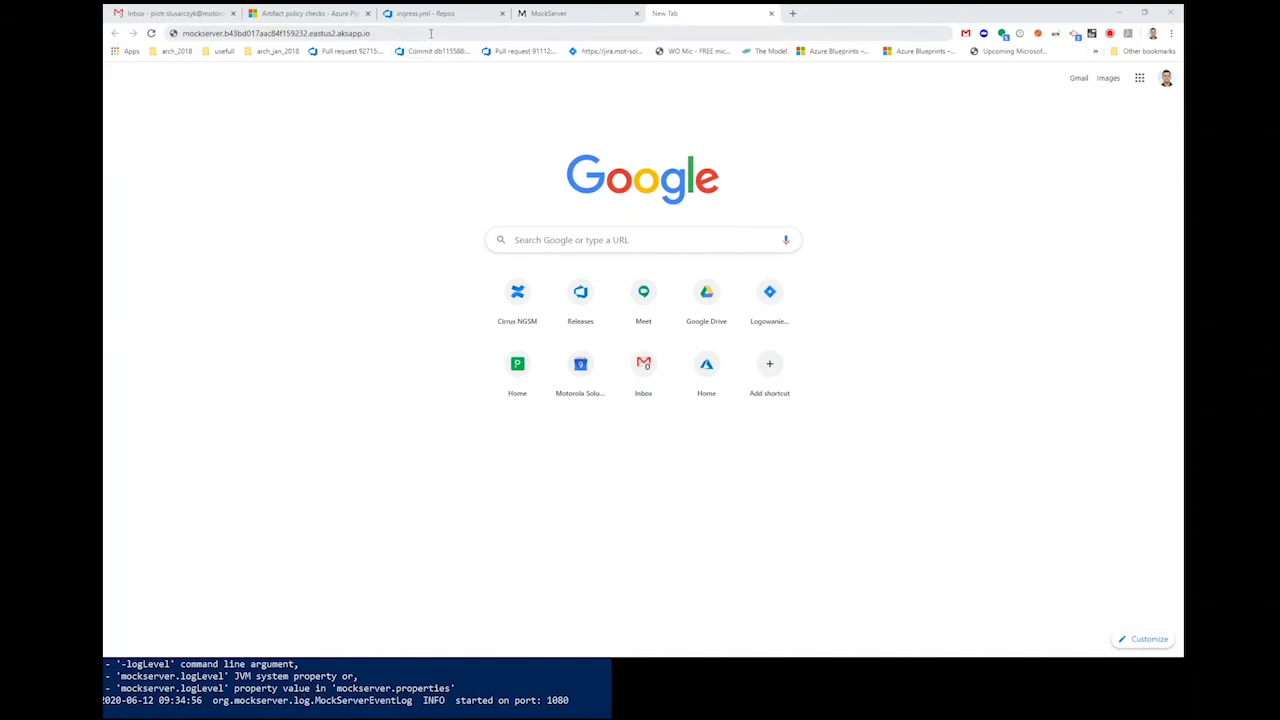
Step: Load the mockserver host address in the browser, compare the page's HTTP error code with the streamed log's statusCode, and examine the logged User-Agent
left_click(431, 33)
key("Return")
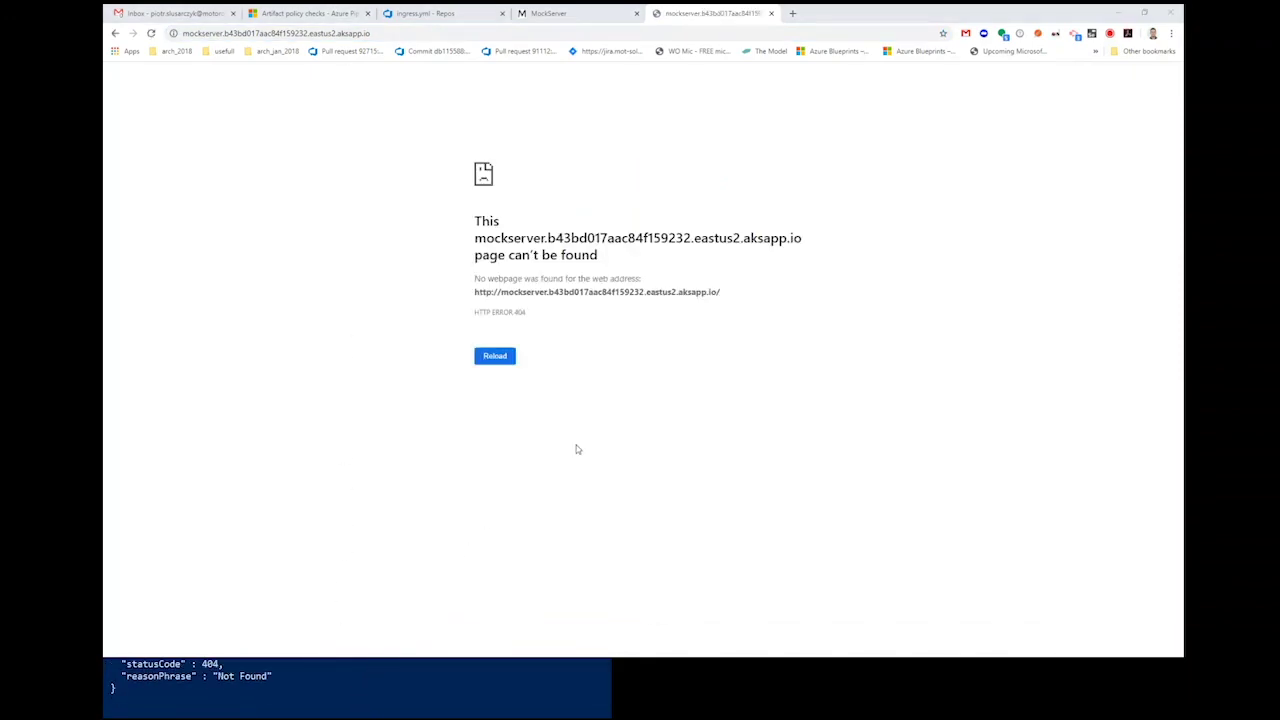
double_click(520, 312)
left_click(205, 668)
double_click(206, 668)
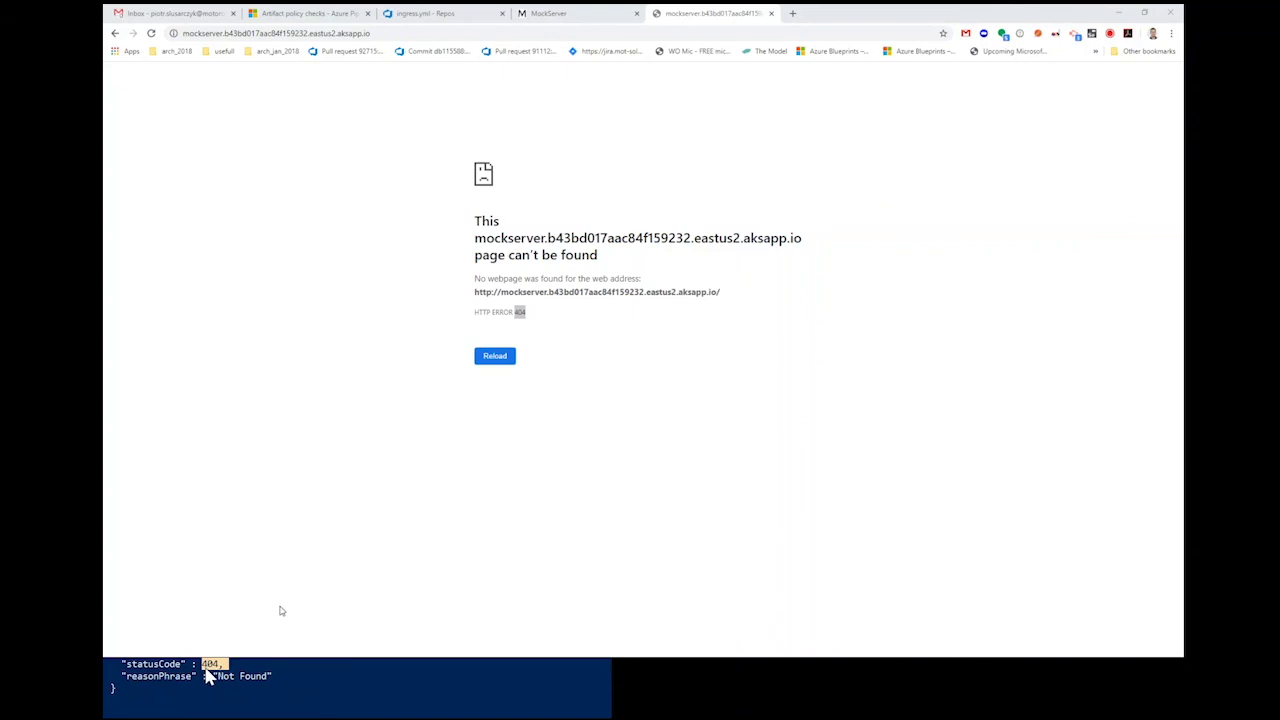
right_click(207, 676)
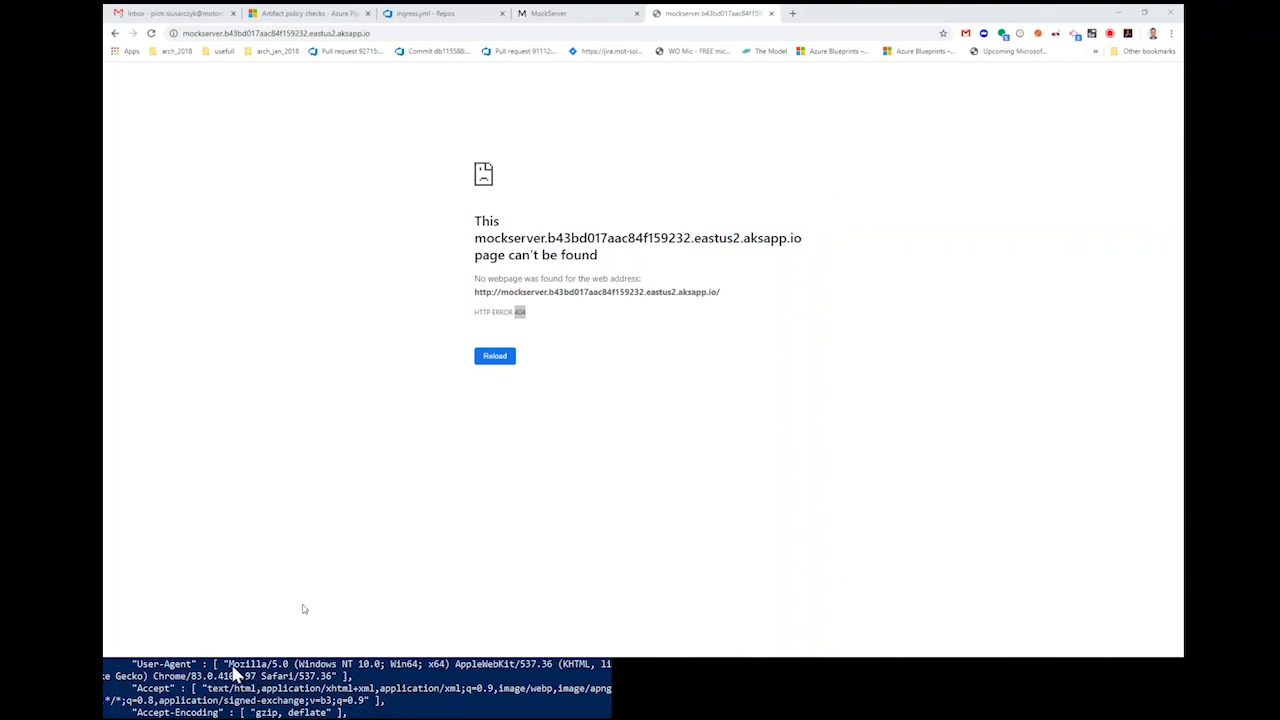
left_click(228, 665)
left_click_drag(230, 672, 349, 677)
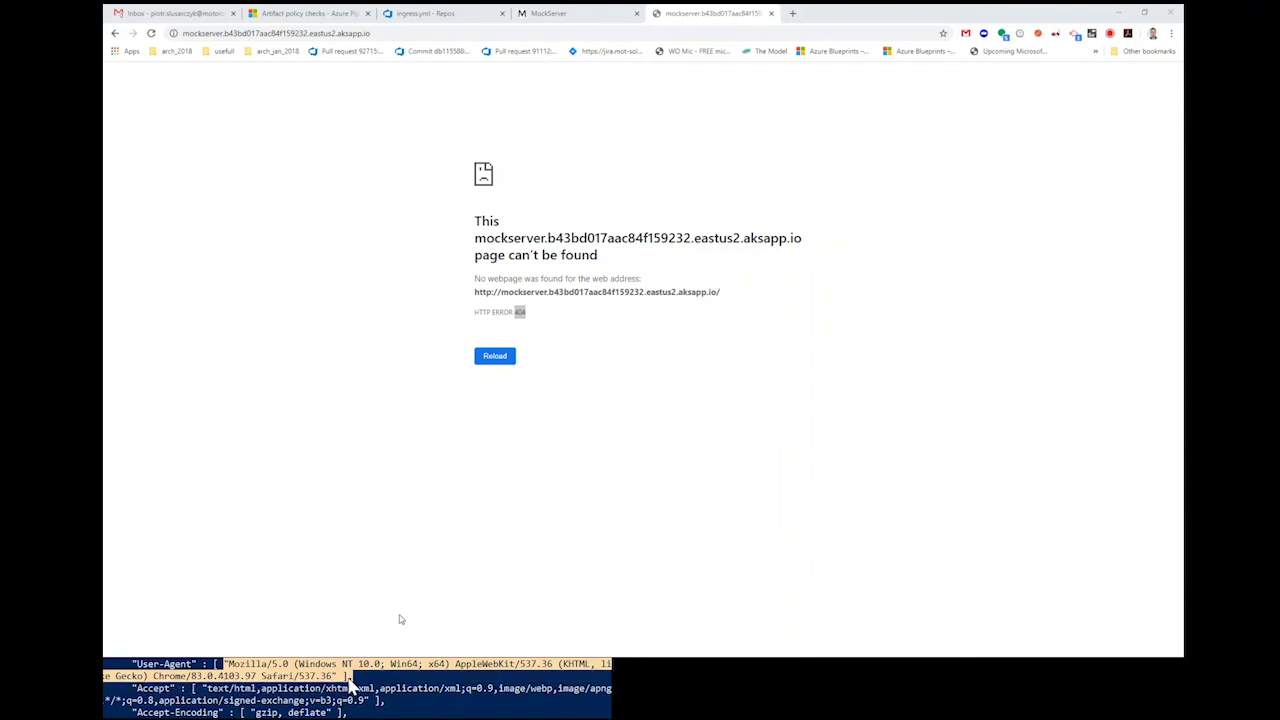